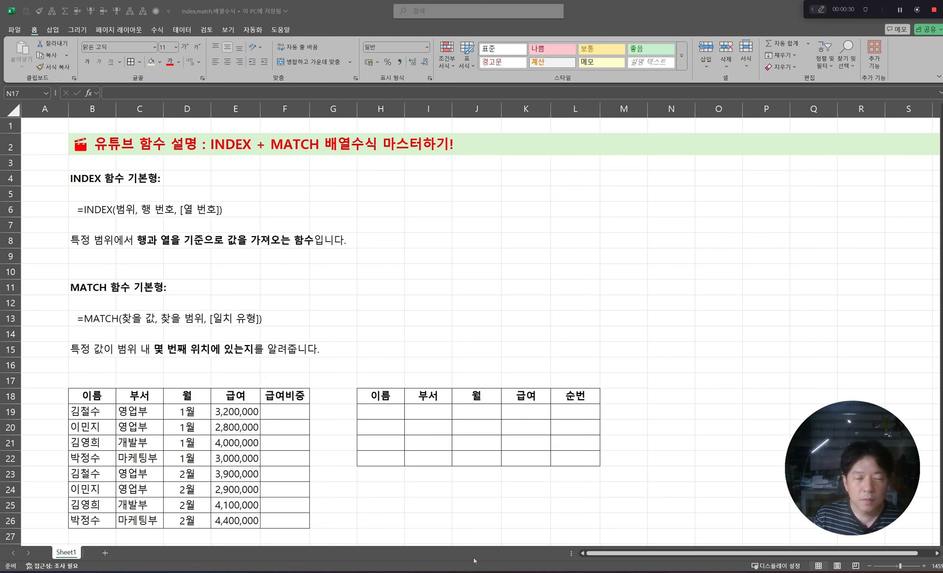
click(227, 242)
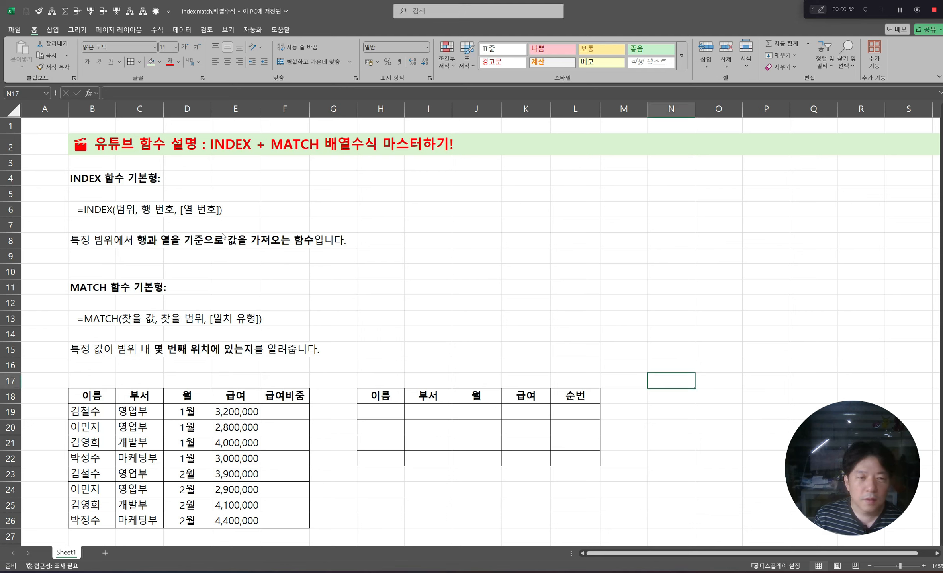
click(294, 188)
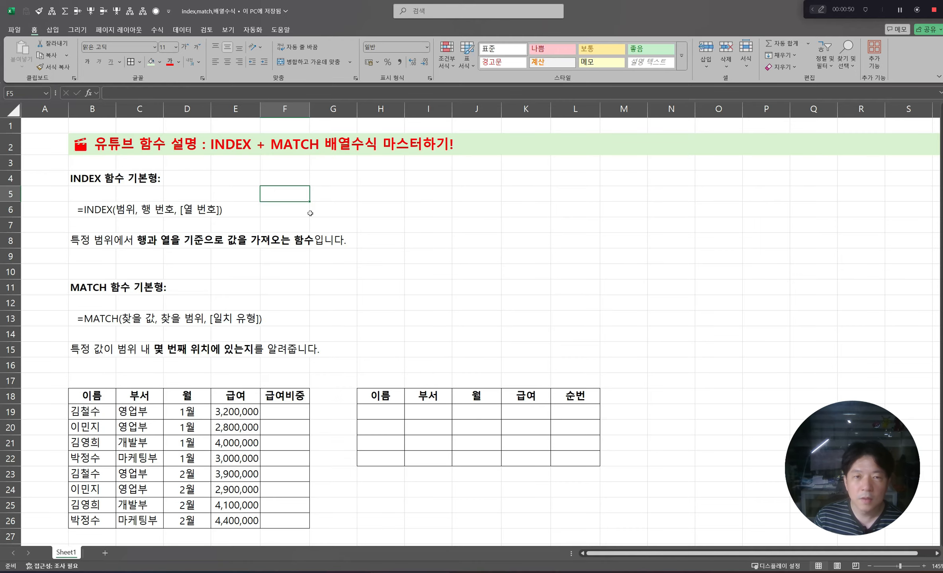
click(351, 182)
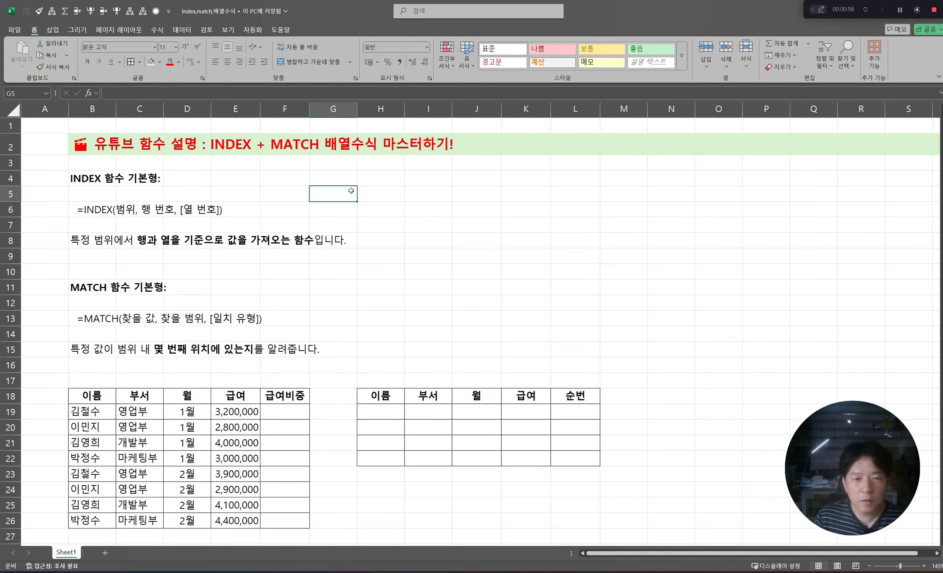
drag(342, 175, 340, 290)
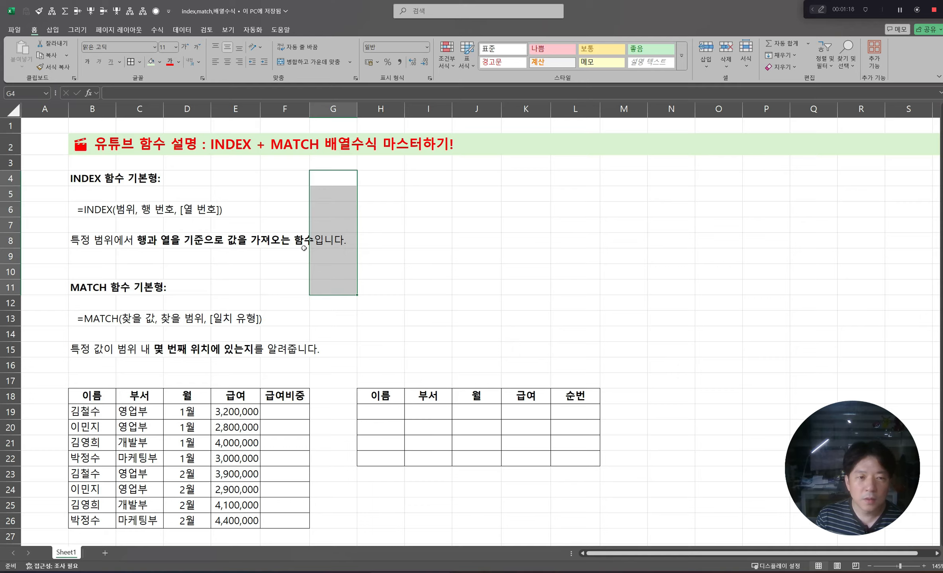
- Examine the basic INDEX syntax text in cell B6
key(Down)
key(Left)
key(Left)
key(Left)
key(Down)
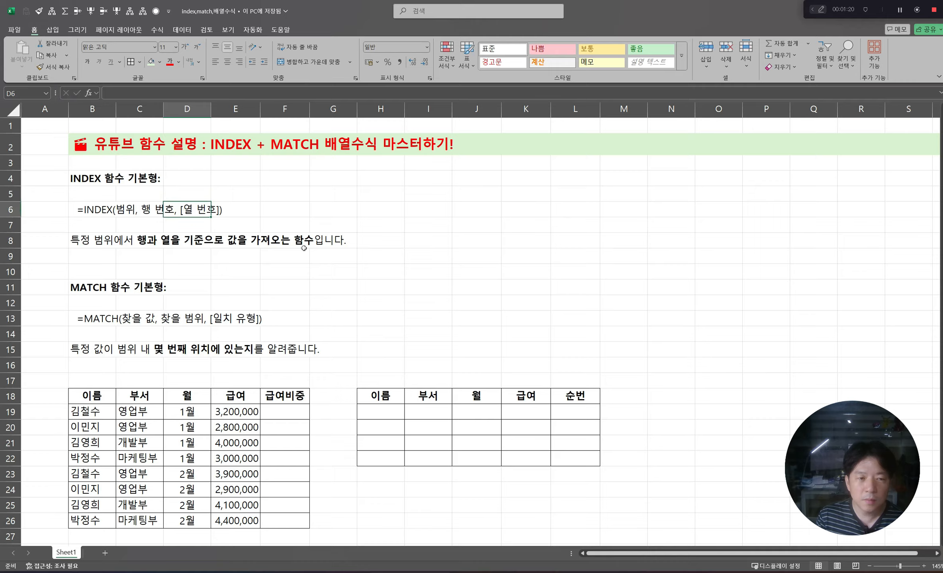
key(Left)
key(Left)
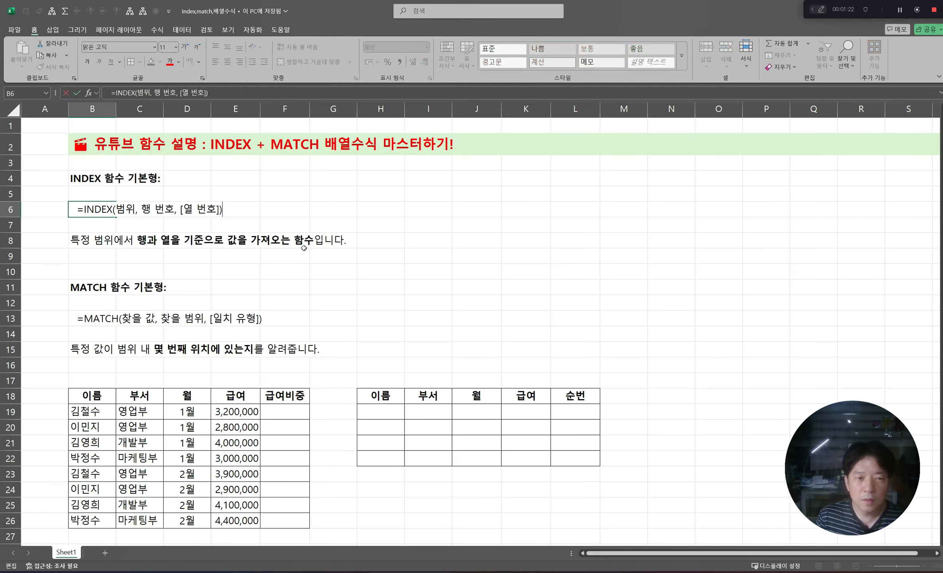
key(Right)
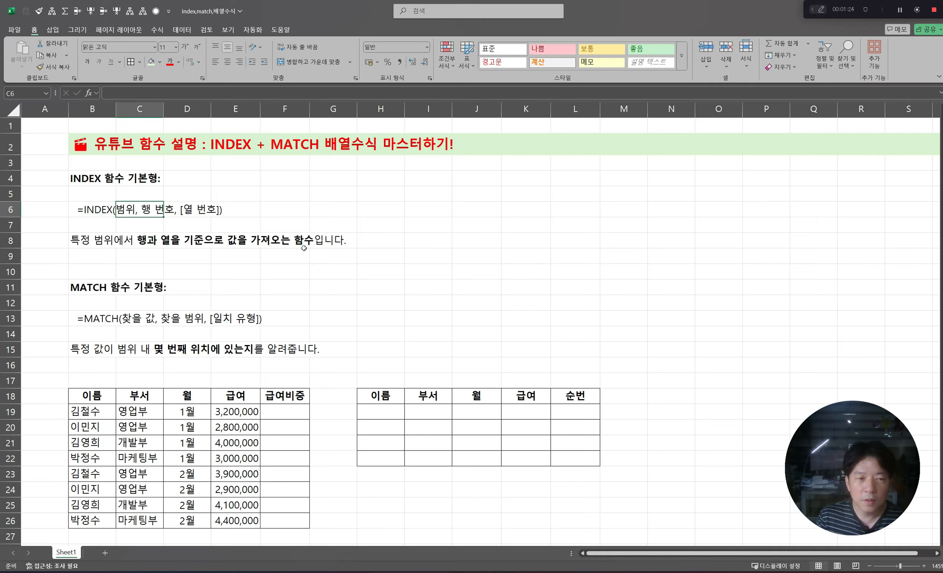
key(Left)
key(Down)
key(Up)
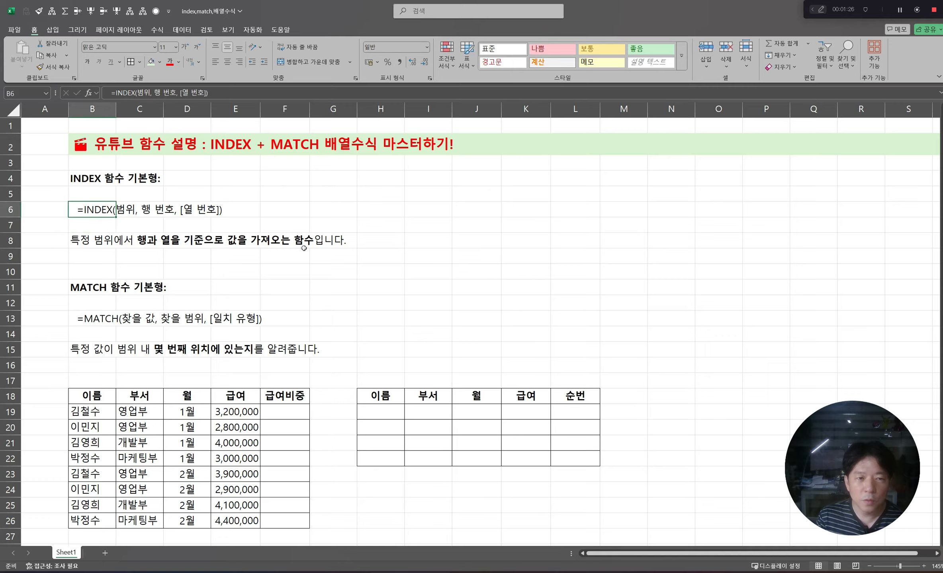
key(F2)
key(shift+Home)
key(Escape)
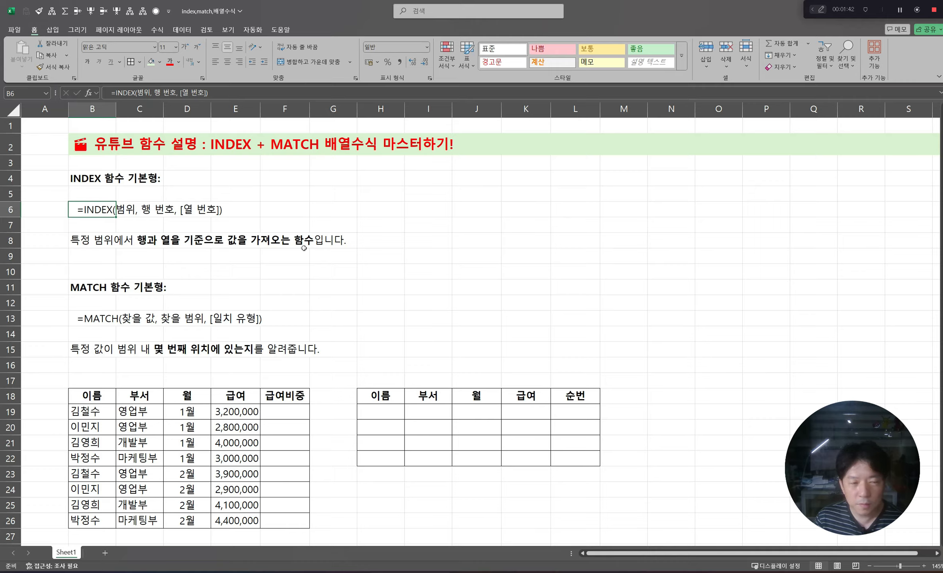
- Review the INDEX heading in B4 and the range, row number and column number arguments written in B6
key(Down)
key(Down)
key(Up)
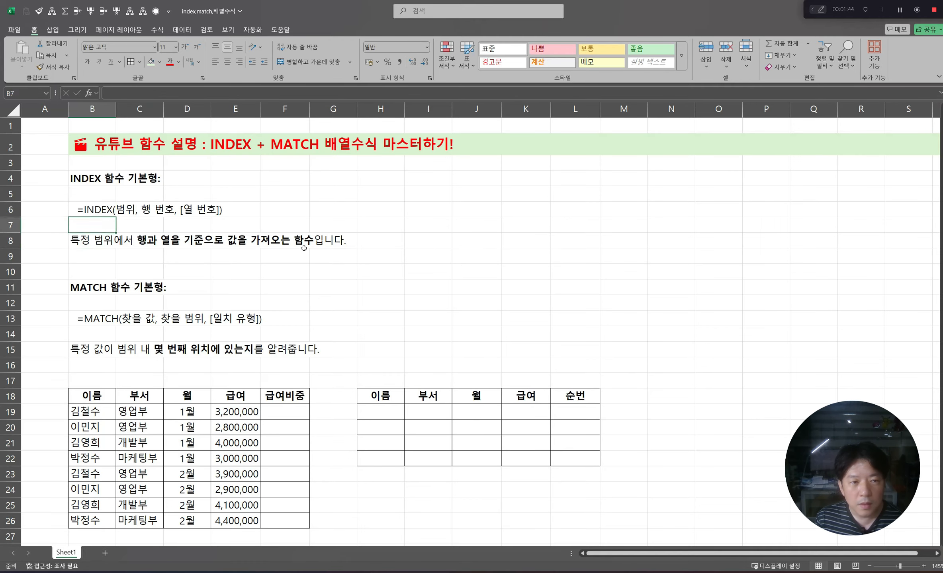
key(Up)
key(Up)
key(Up)
key(shift+Right)
key(shift+Down)
key(Down)
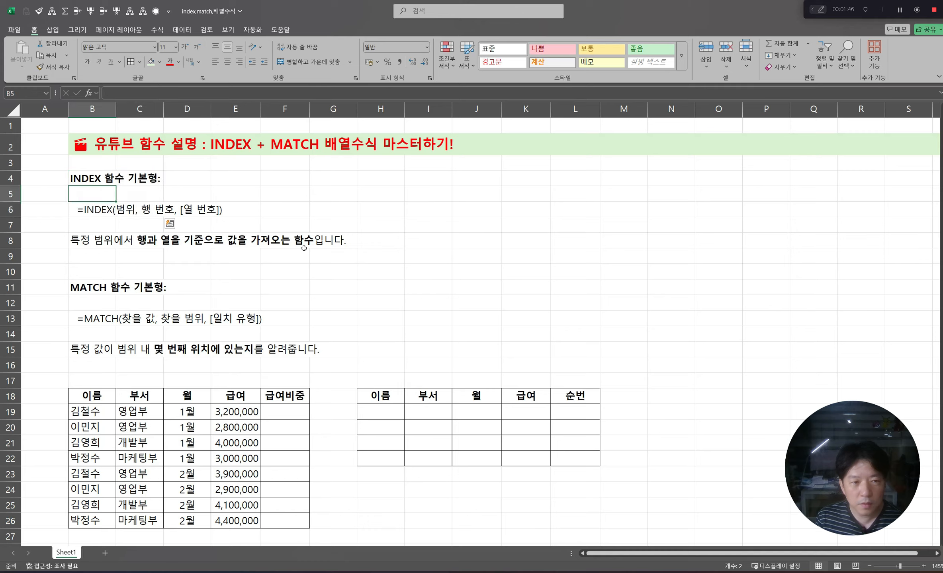
click(96, 172)
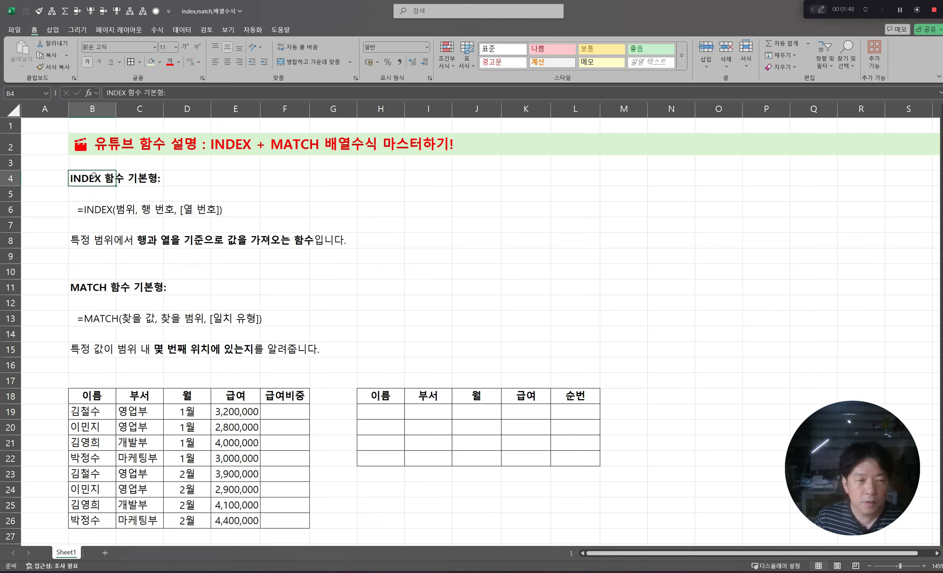
drag(81, 215, 130, 214)
key(F2)
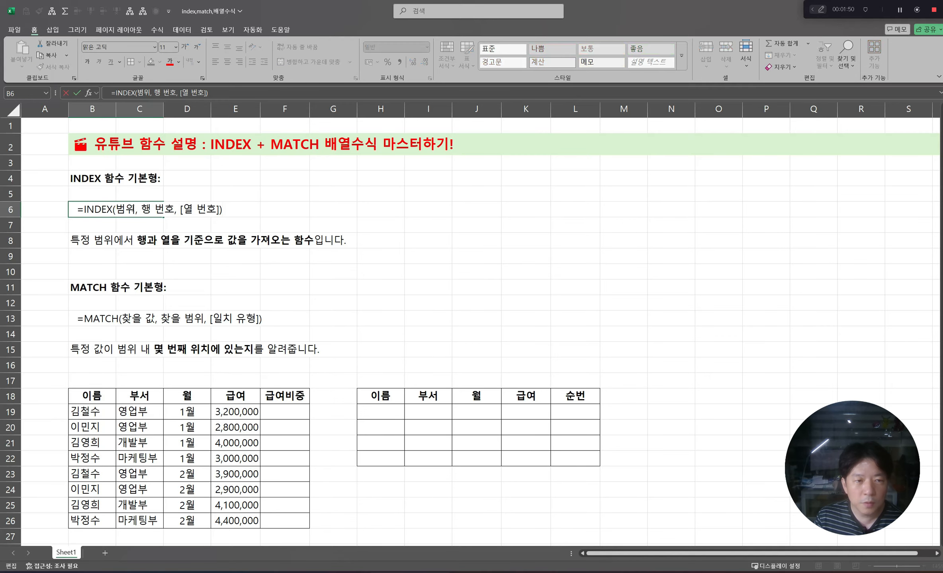
double_click(131, 214)
click(207, 209)
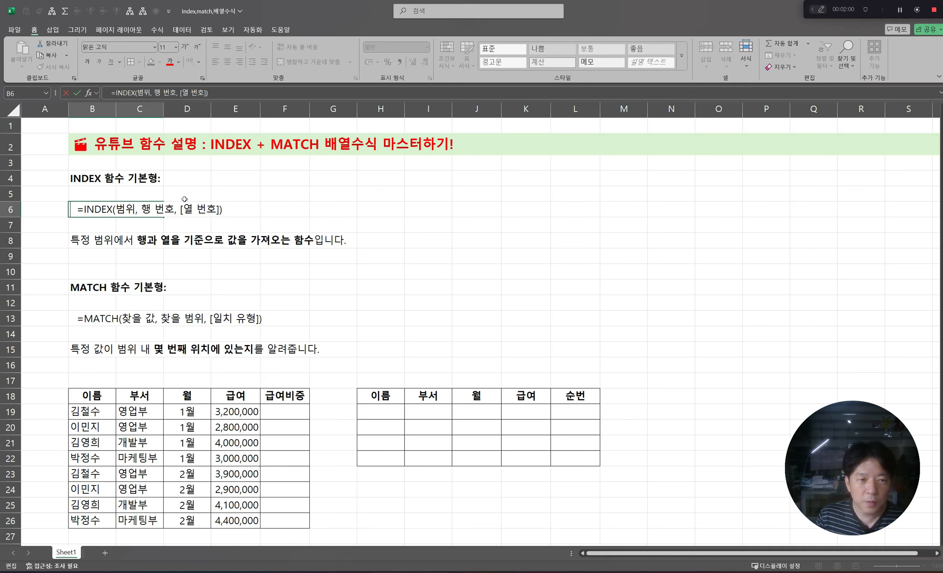
key(Escape)
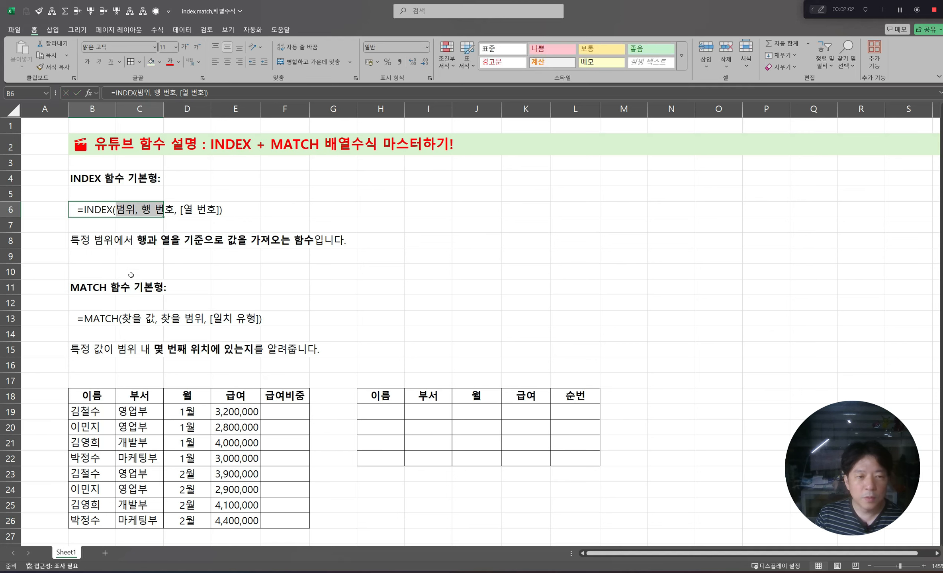
- Examine the MATCH heading in B11 and the lookup value, lookup range and match type arguments written in B13
click(90, 297)
key(Up)
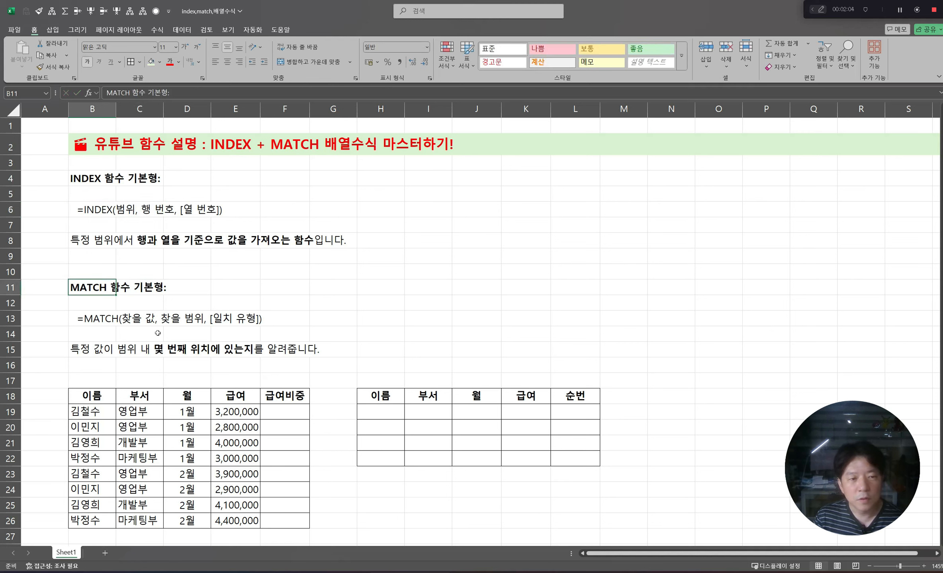
key(Down)
key(Up)
key(F2)
key(shift+Home)
key(Escape)
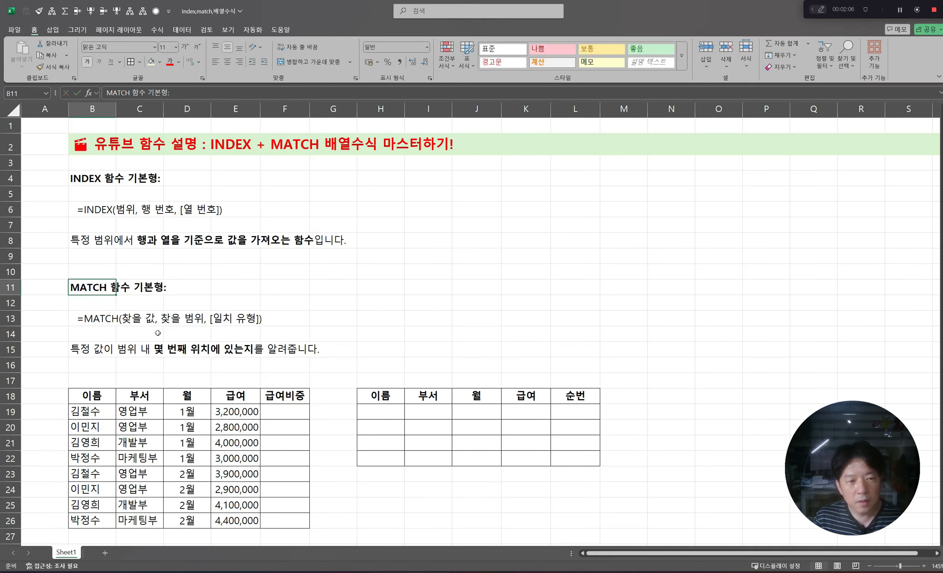
key(Down)
key(Down)
key(F2)
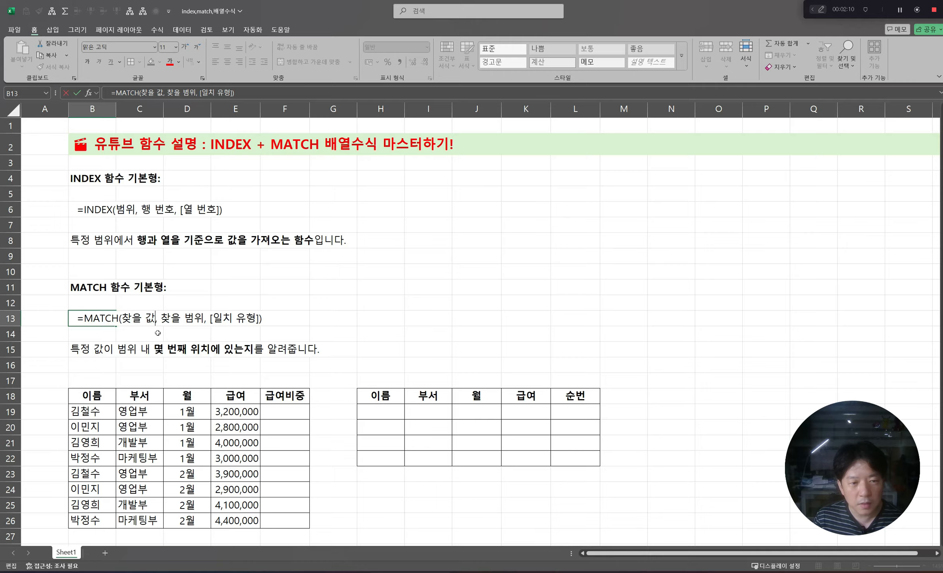
key(Right)
key(shift+End)
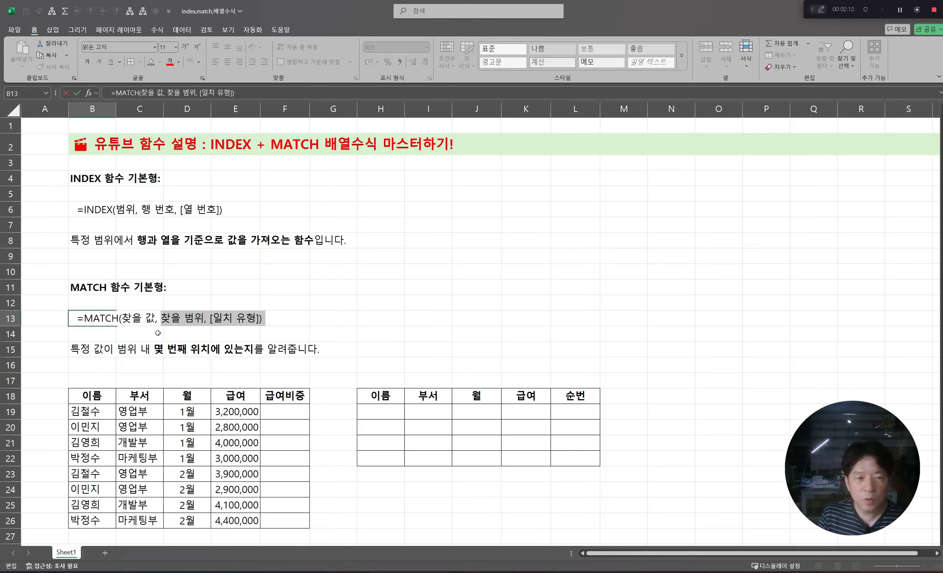
key(shift+Left)
key(shift+Left)
key(shift+Left)
key(Right)
key(Right)
key(shift+Home)
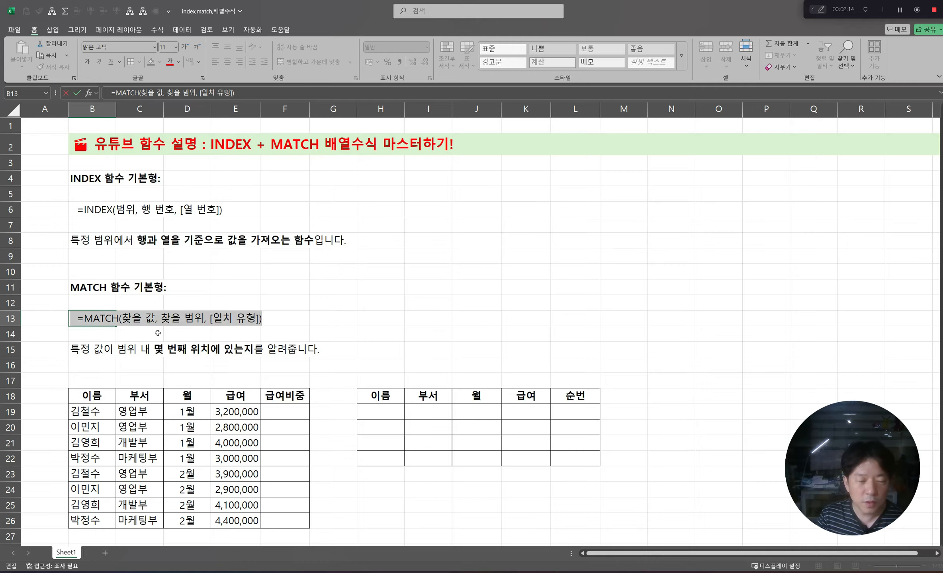
key(Return)
key(Up)
key(F2)
key(shift+Home)
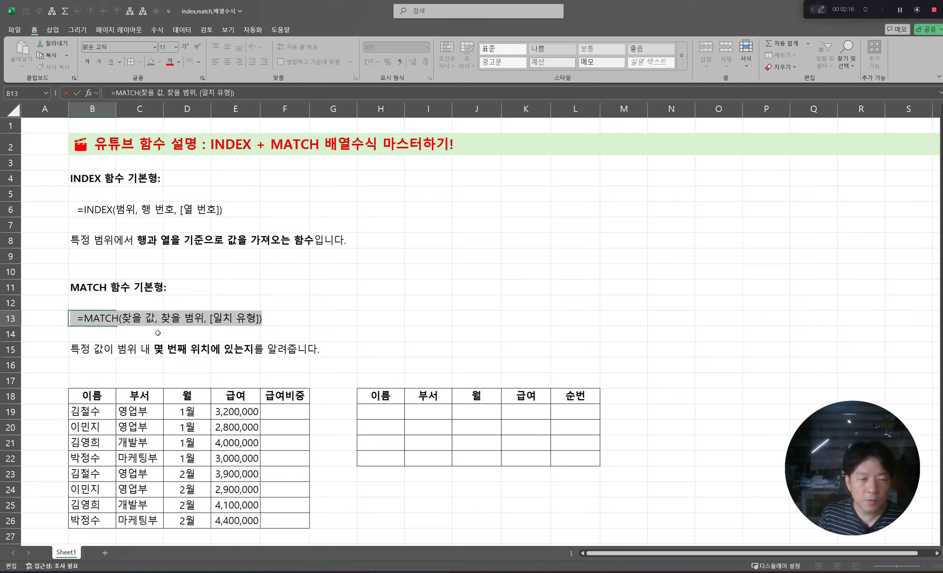
key(End)
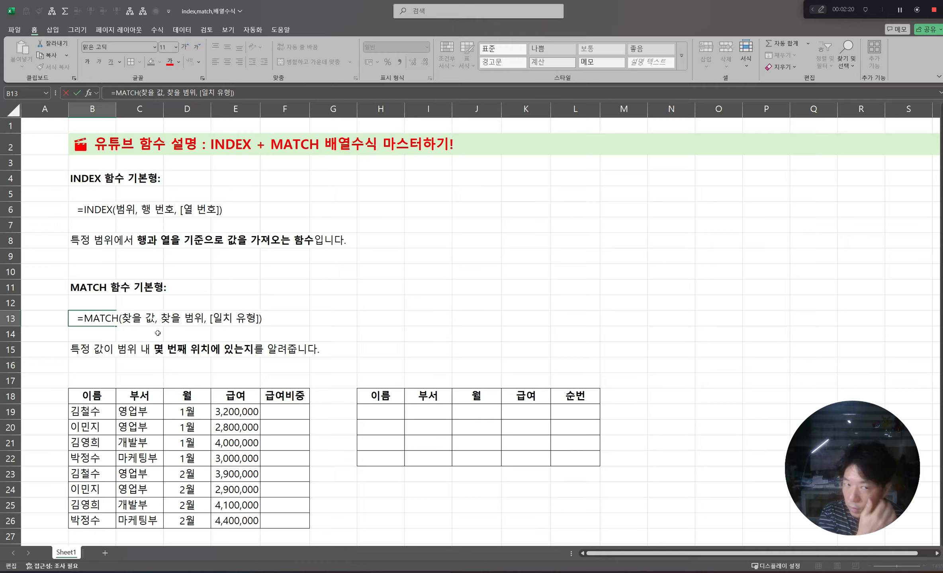
key(shift+Home)
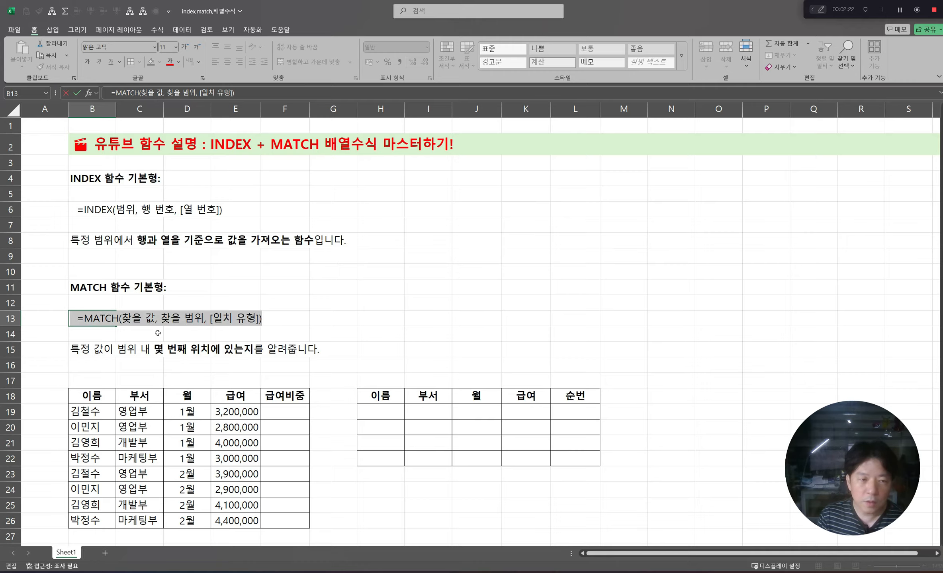
key(End)
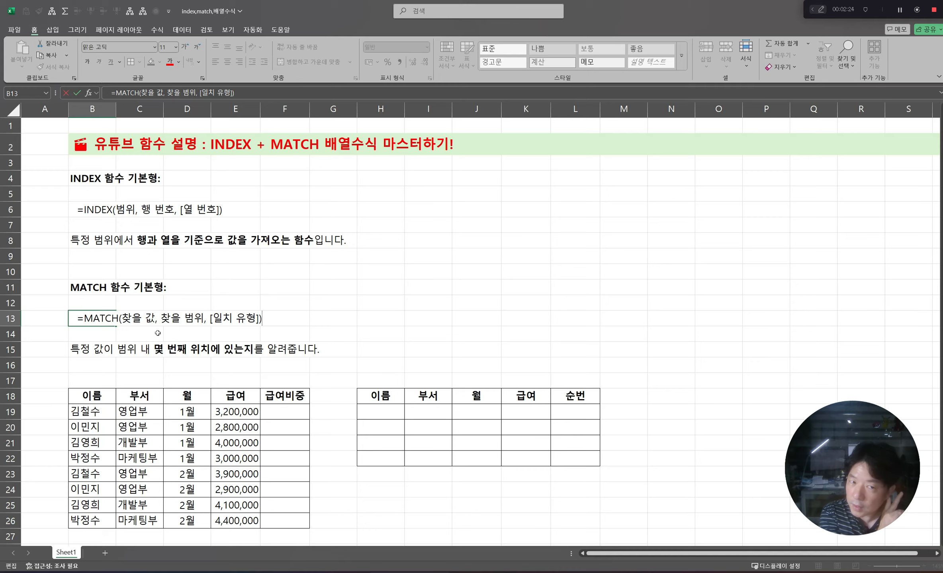
key(Tab)
key(Tab)
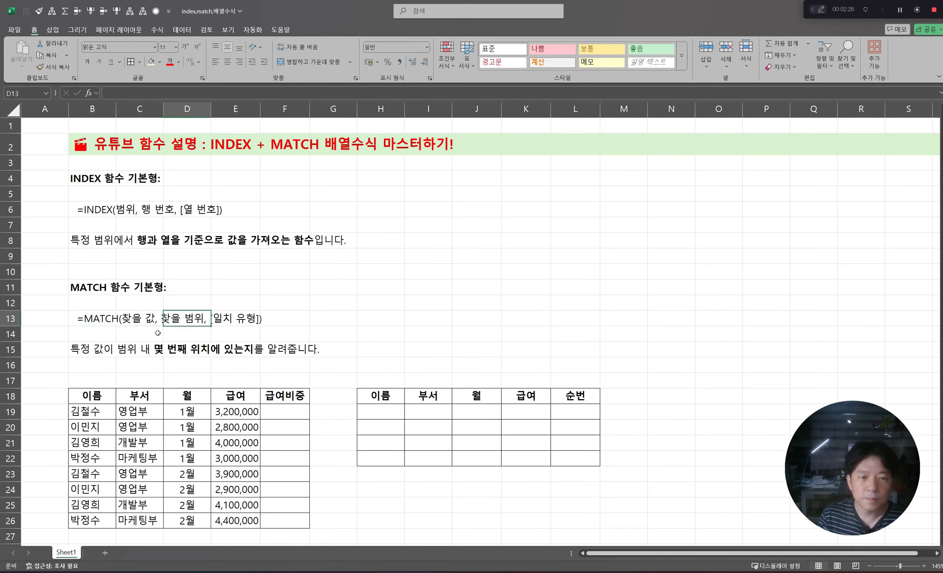
- Copy the name, department and month of the record in B24:D24 of the salary table
key(Left)
key(Down)
key(Down)
key(Left)
key(Down)
key(Down)
key(Down)
key(Down)
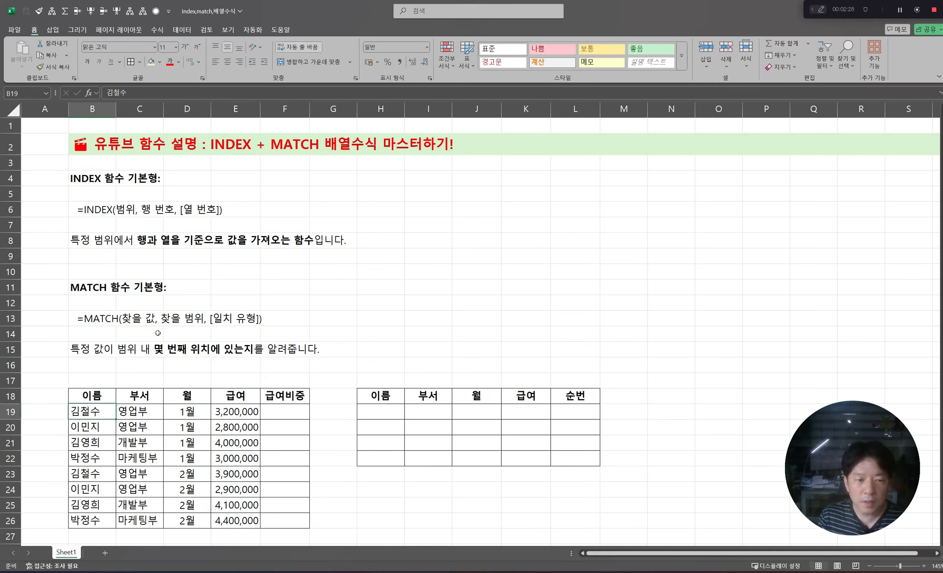
key(Down)
key(Down)
key(Down)
key(Down)
key(Down)
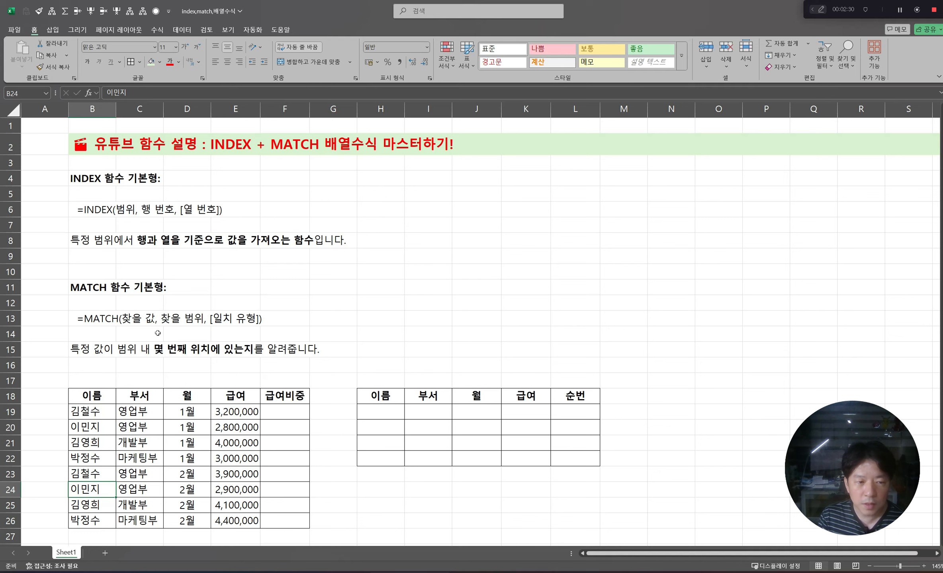
key(shift+Right)
key(shift+Right)
key(shift+Right)
key(shift+Left)
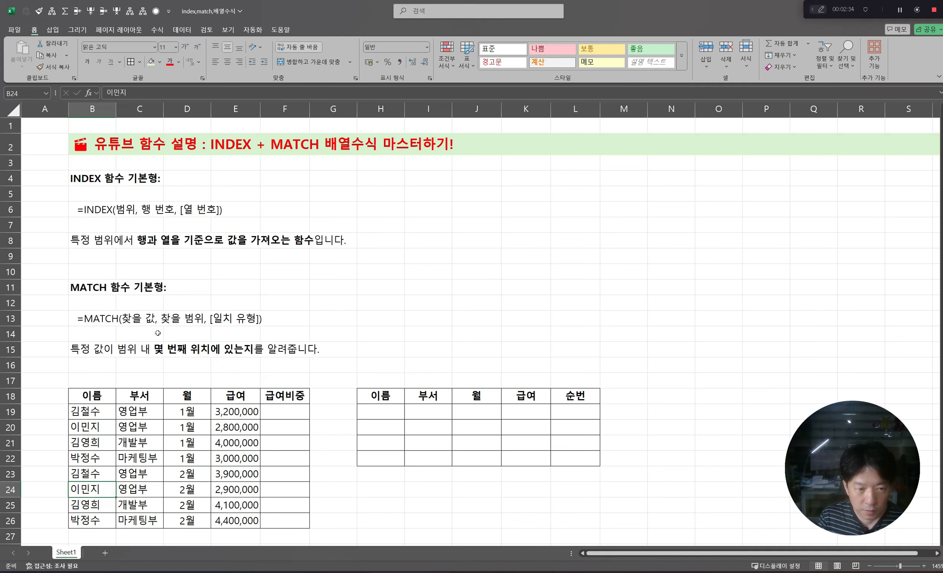
key(ctrl+c)
- Paste the copied record into the first row of the lookup table at H19 and end copy mode
key(Right)
key(Right)
key(Right)
key(Right)
key(Right)
key(Right)
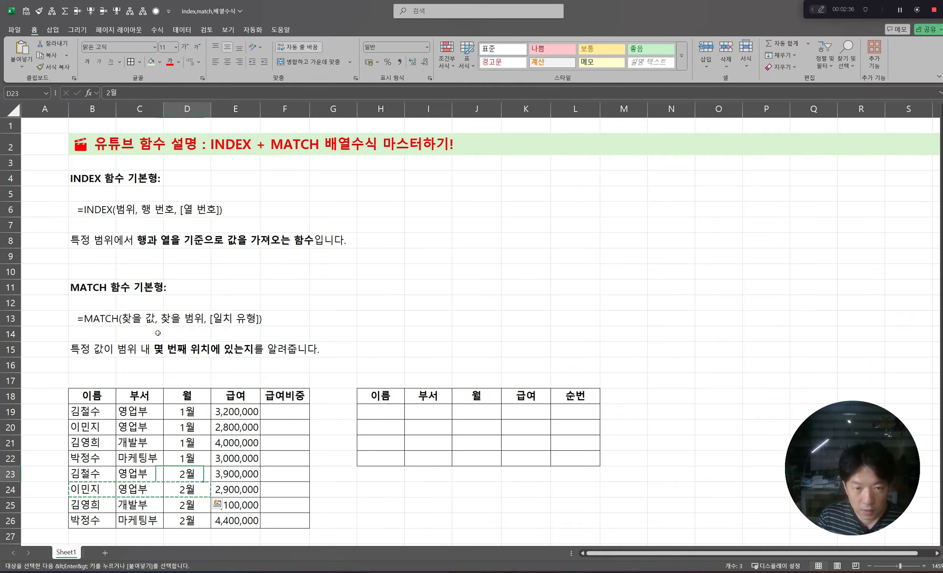
key(Up)
key(Up)
key(Up)
key(Up)
key(Up)
key(ctrl+v)
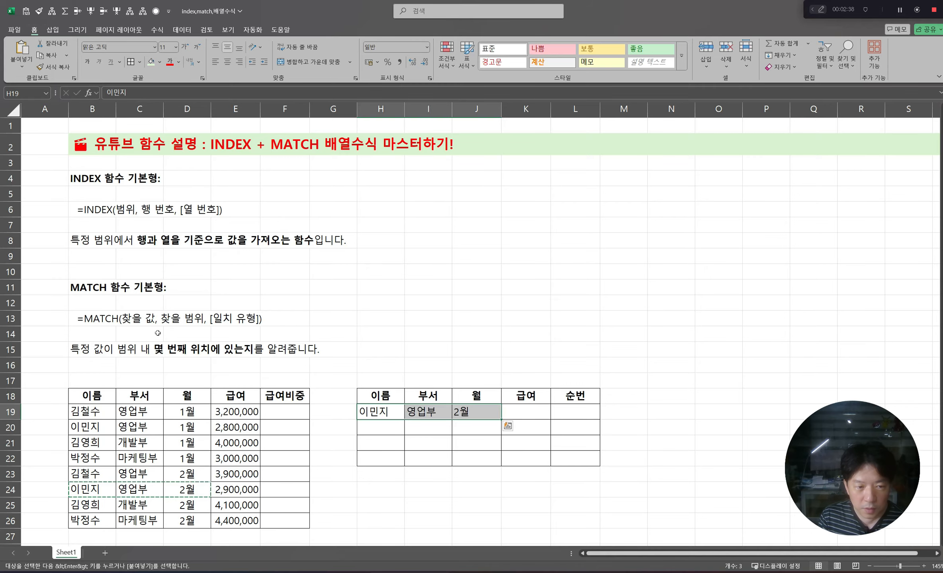
key(Left)
key(Down)
key(Down)
key(Down)
key(Right)
key(Escape)
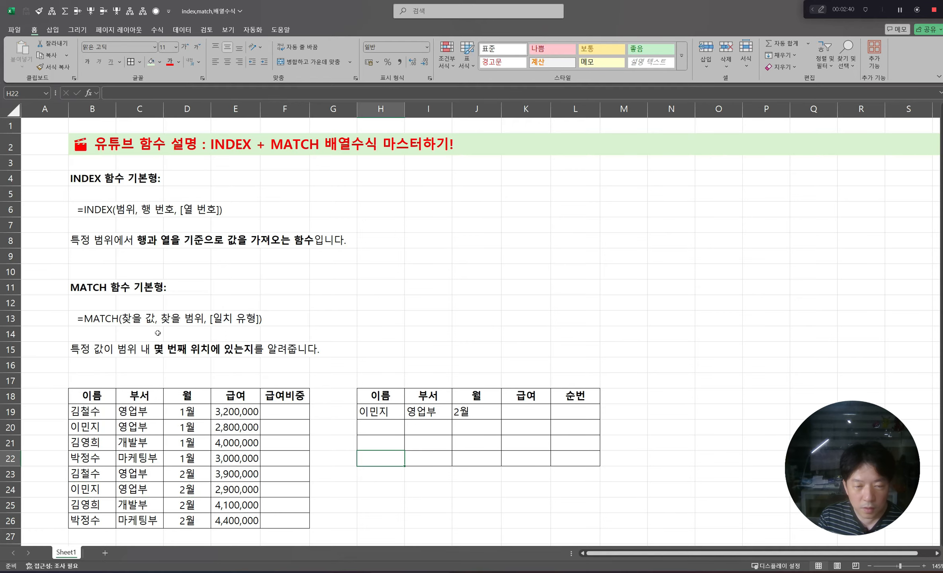
- Examine the salary table's records in B19:E26 column by column, starting with the names
key(Up)
key(Up)
key(Up)
key(Left)
key(Left)
key(Left)
key(Left)
key(Left)
key(Left)
key(ctrl+shift+Down)
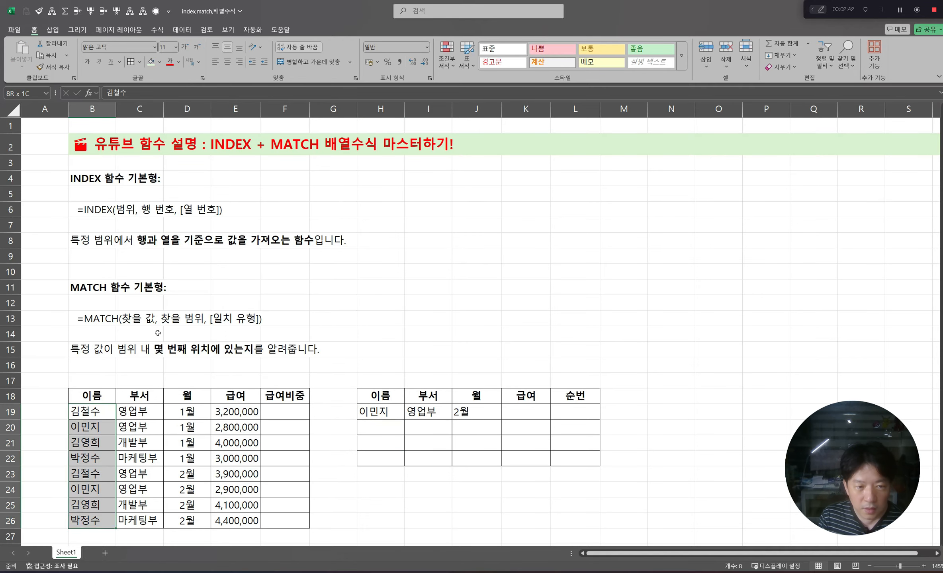
key(shift+Down)
key(shift+Up)
key(shift+Down)
key(shift+Down)
key(shift+Down)
key(shift+Down)
key(shift+Down)
key(shift+Down)
key(shift+Down)
key(shift+Down)
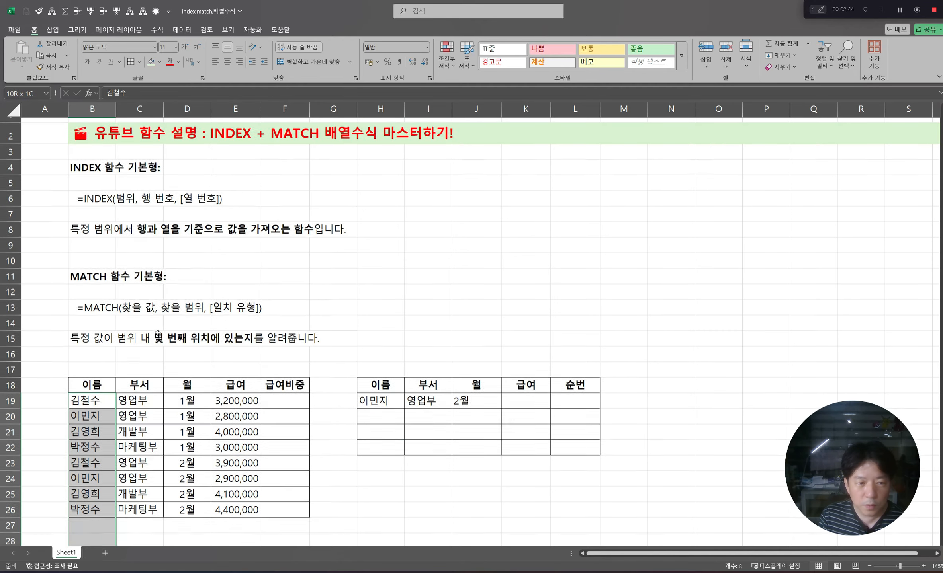
key(shift+Up)
key(shift+Up)
key(shift+Up)
key(shift+Up)
key(shift+Up)
key(shift+Up)
key(shift+Up)
key(shift+Up)
key(shift+Up)
key(shift+Down)
key(shift+Right)
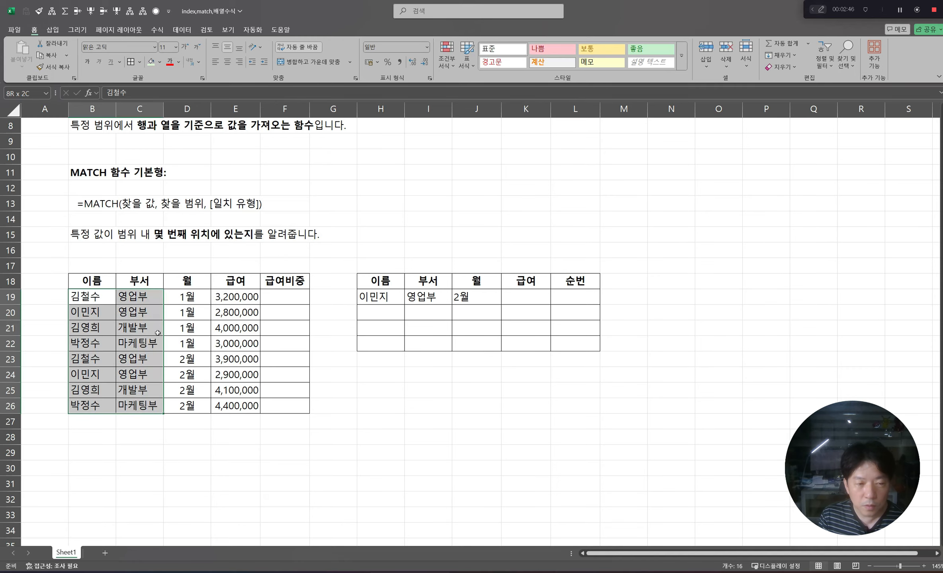
key(shift+Right)
key(shift+Left)
key(shift+Right)
key(shift+Right)
key(shift+Left)
key(shift+Right)
key(Right)
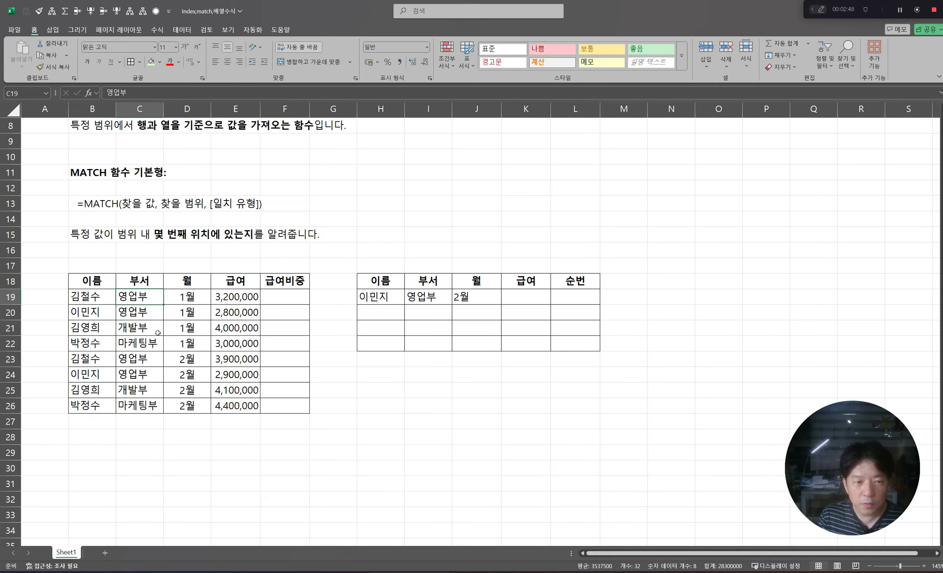
- Examine the department, month and salary columns of the salary table, ending with the whole record range B19:E26
key(Right)
key(Right)
key(Left)
key(ctrl+shift+Down)
key(Up)
key(Down)
key(Right)
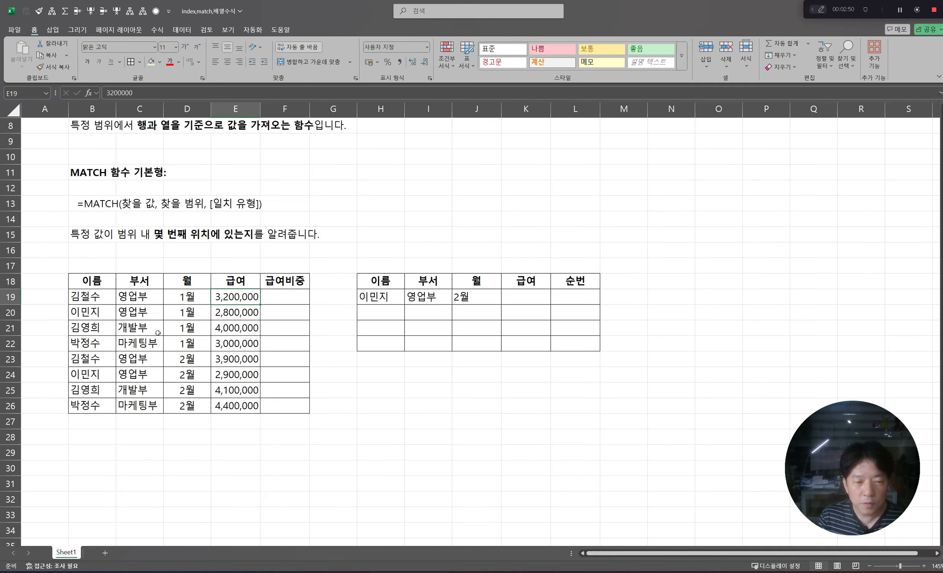
key(ctrl+shift+Down)
key(shift+Left)
key(shift+Left)
key(shift+Left)
key(shift+Left)
key(shift+Right)
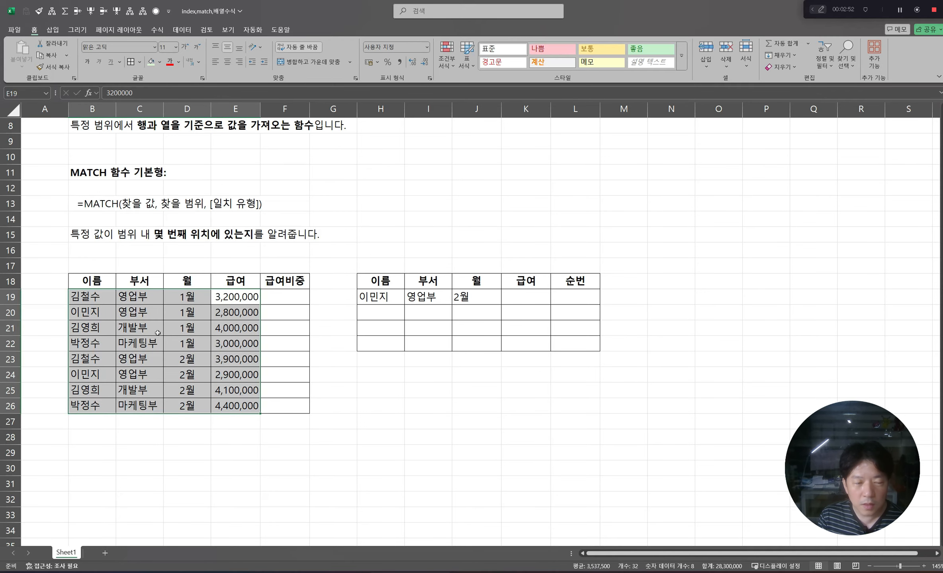
- Center the contents of the name, department and month cells H19:J22 in the lookup table
key(Up)
key(Right)
key(Right)
key(Right)
key(Down)
key(Right)
key(Right)
key(Left)
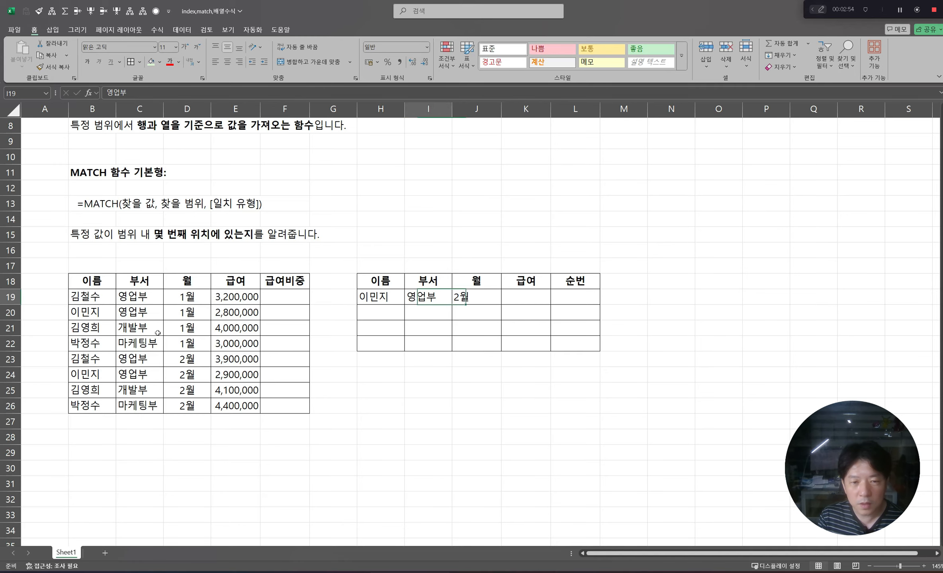
key(Left)
key(shift+Right)
key(shift+Right)
key(shift+Right)
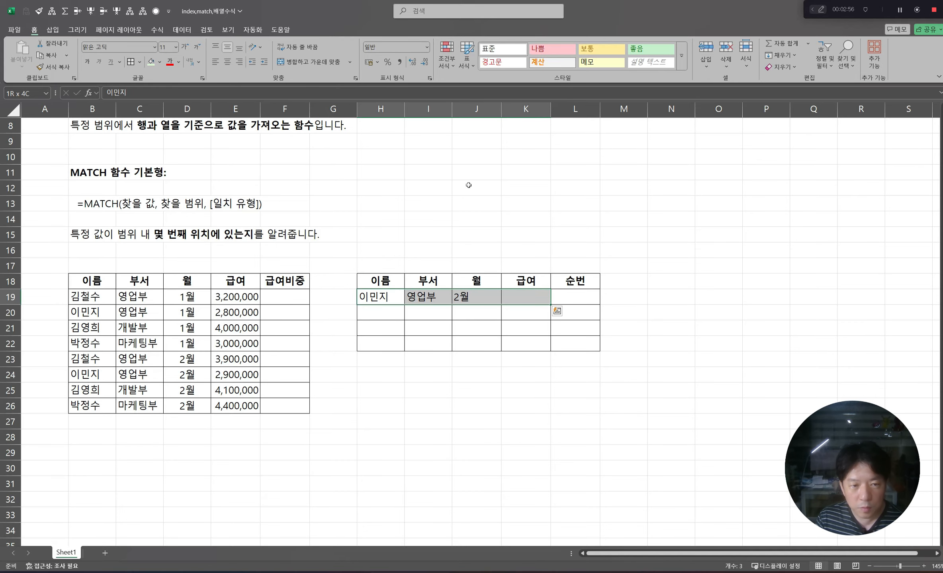
key(shift+Down)
key(shift+Down)
key(shift+Down)
key(shift+Left)
click(227, 65)
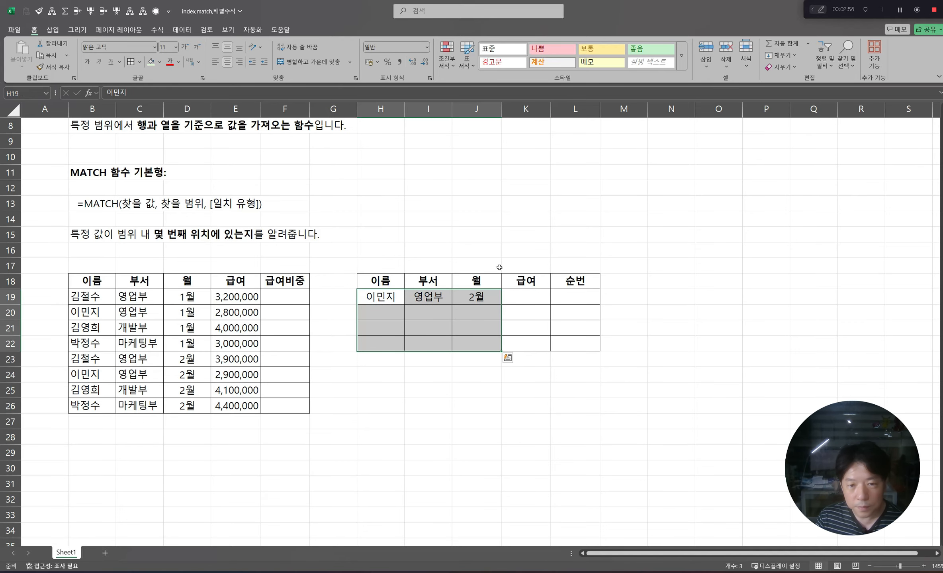
- Start a MATCH formula in the sequence number cell L19 with 1 as the lookup value
click(536, 297)
click(561, 295)
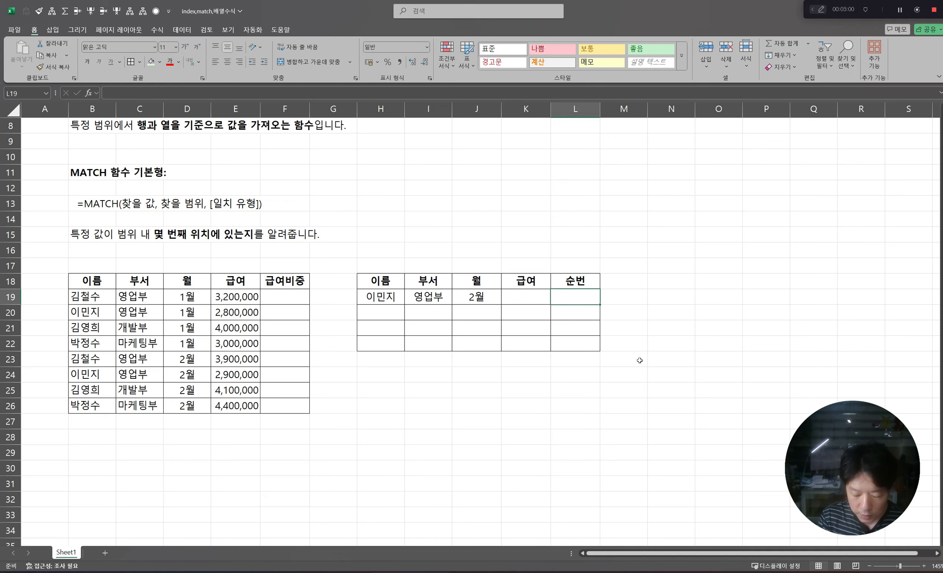
text(=ma)
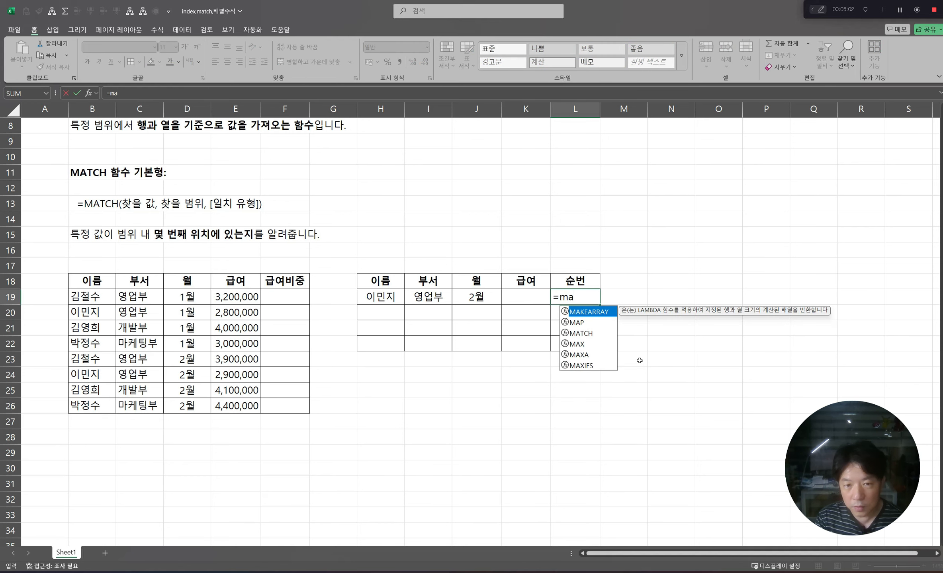
key(Down)
key(Down)
key(Tab)
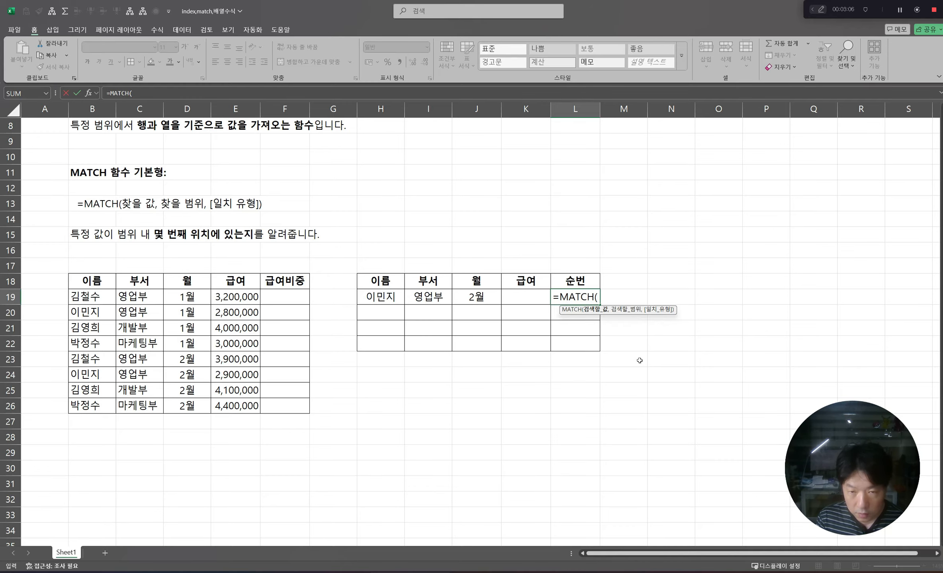
text(1)
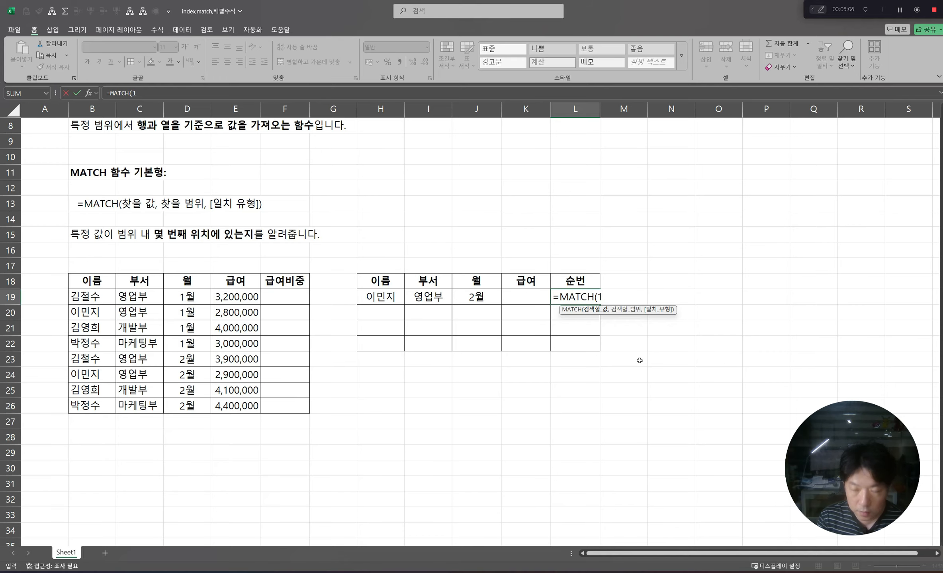
text(,)
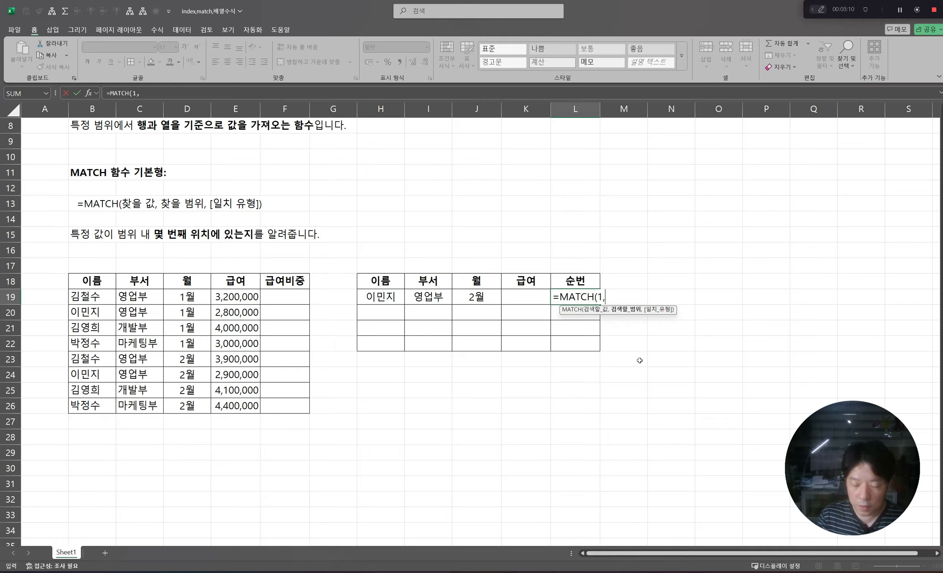
- Enter the name condition ($B$19:$B$26=H19) followed by a multiplication sign in the lookup range argument, and review it against the lookup value 1
text(()
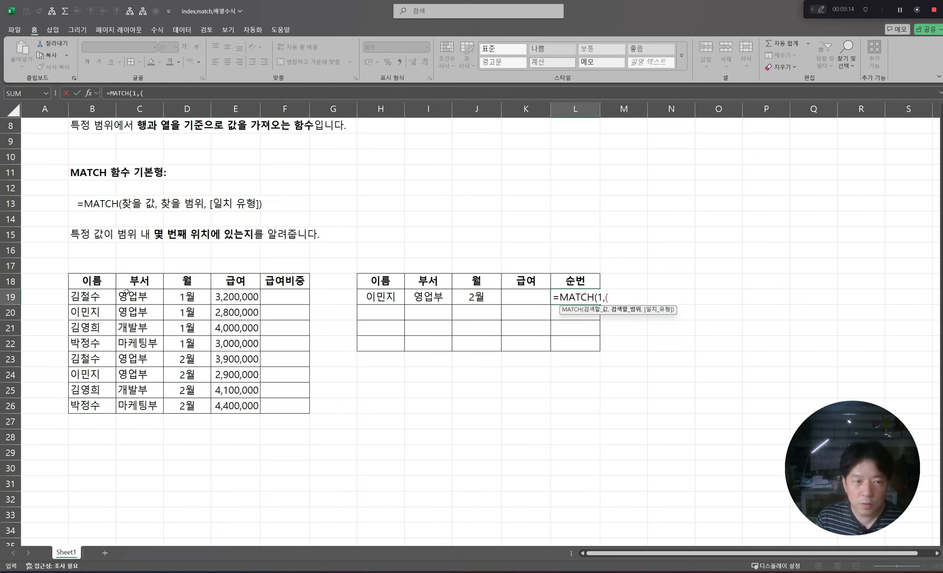
drag(91, 297, 96, 406)
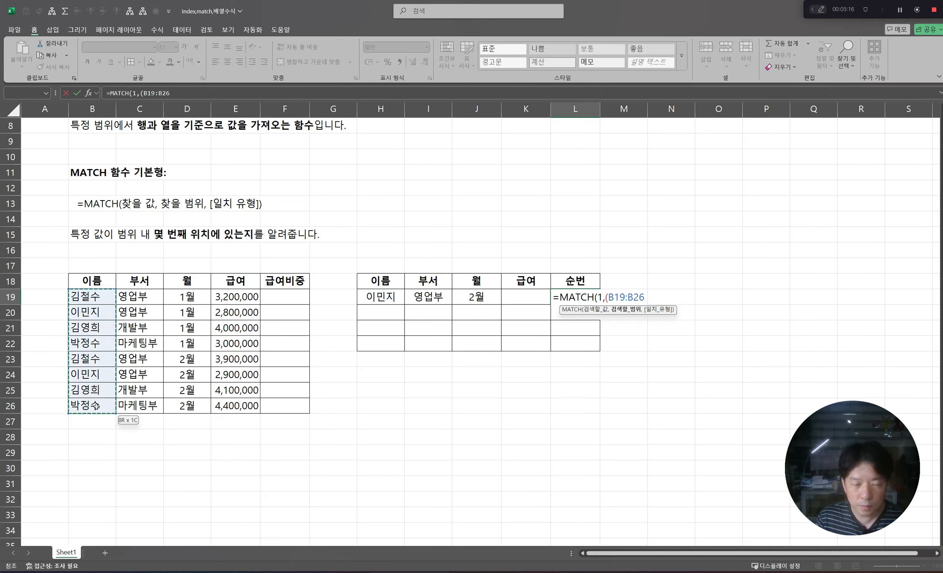
key(F4)
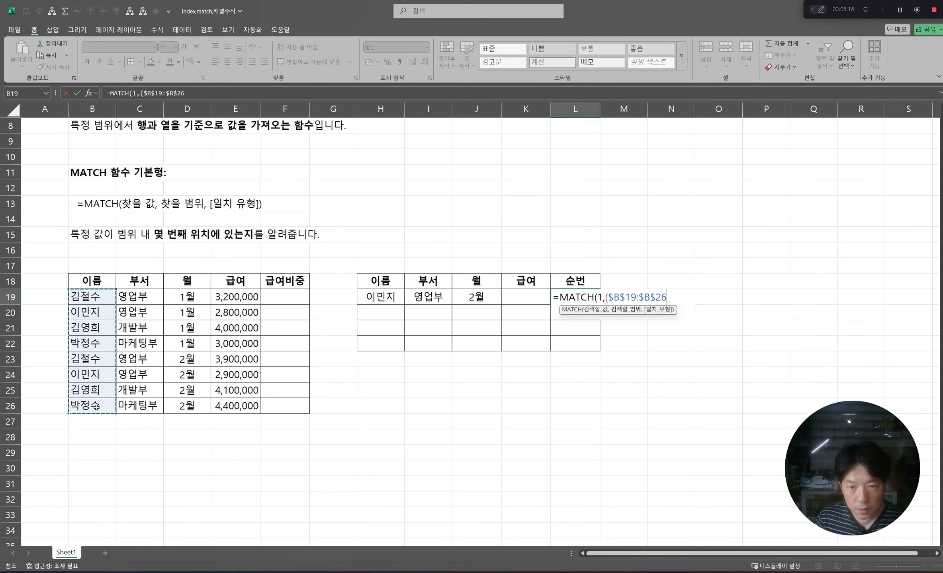
text(=)
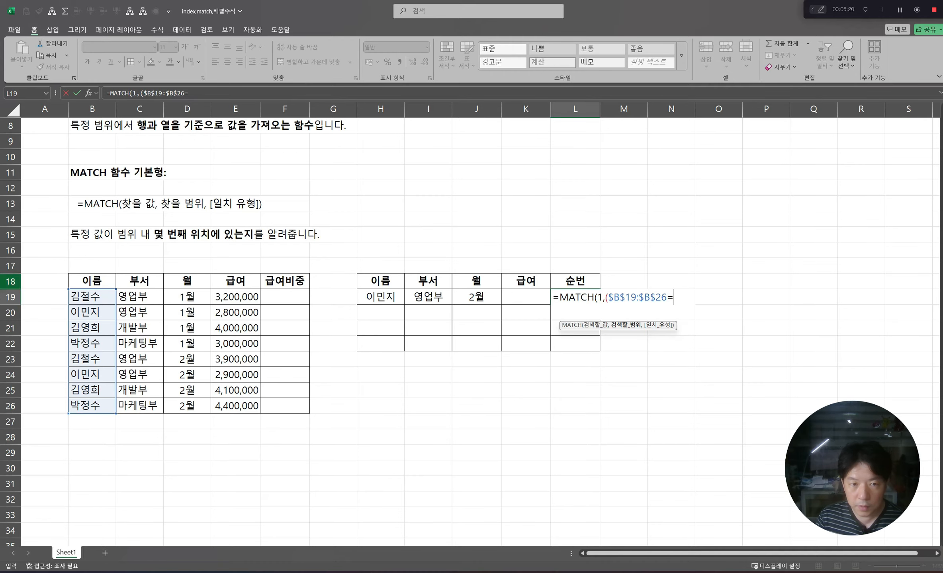
click(383, 305)
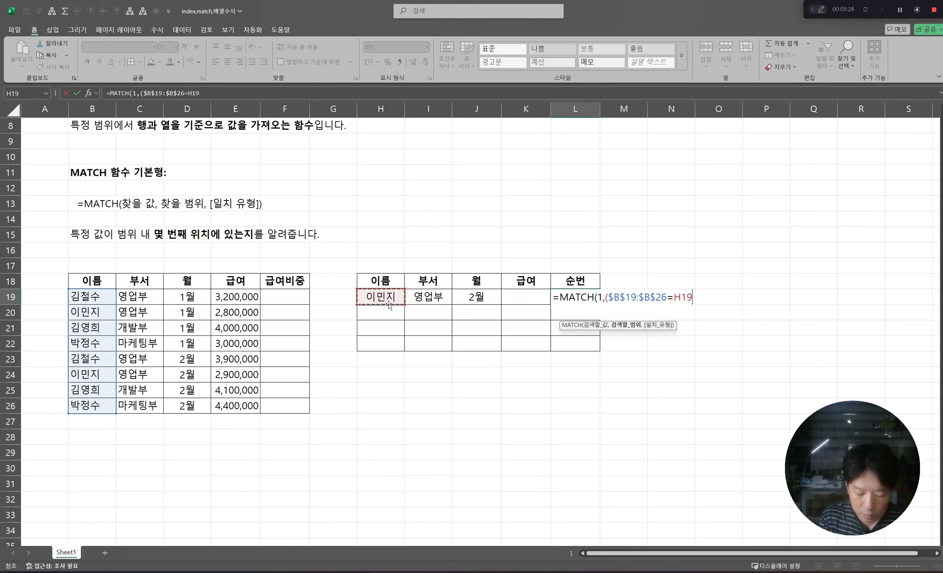
text())
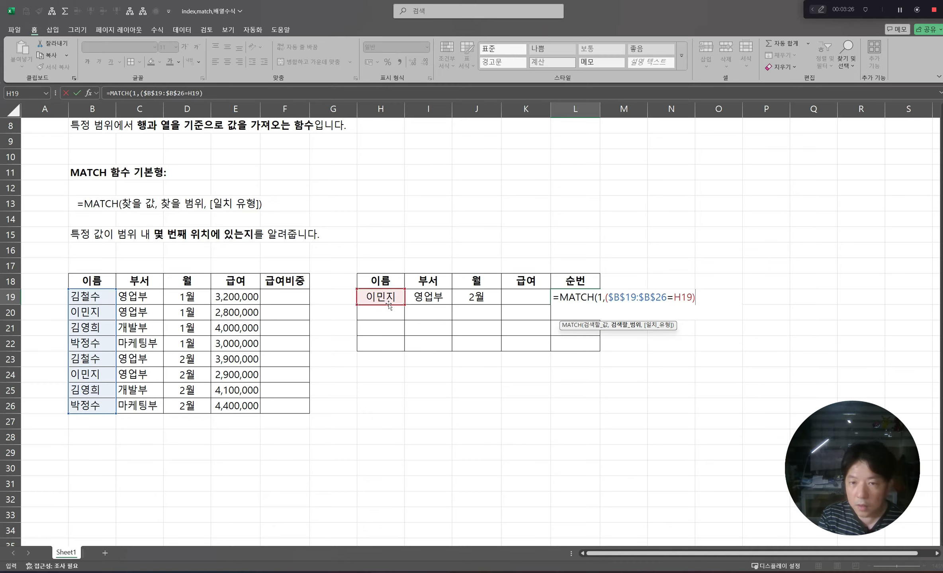
text(*)
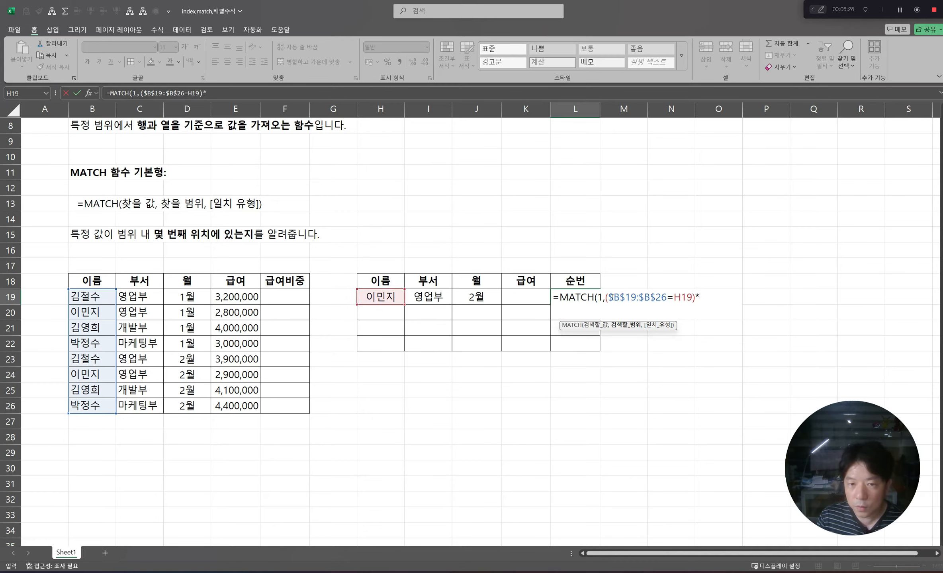
drag(607, 297, 649, 297)
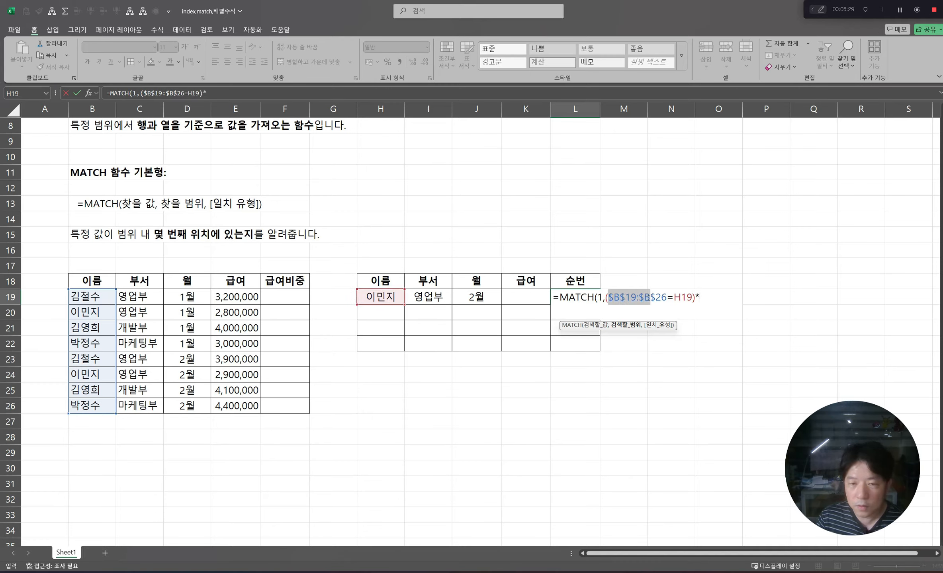
click(625, 297)
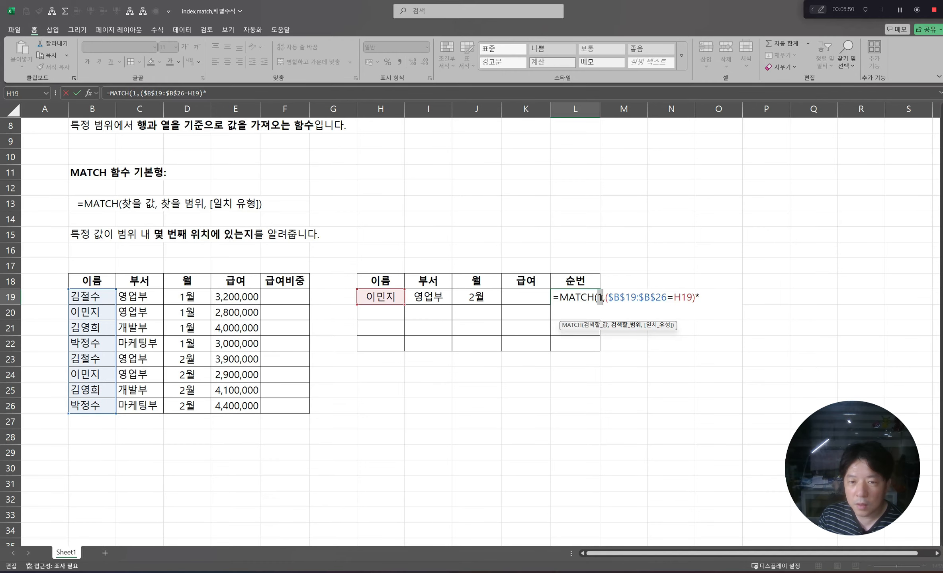
double_click(599, 297)
- Add the department condition ($C$19:$C$26=I19) as the second factor of the lookup range argument
click(711, 297)
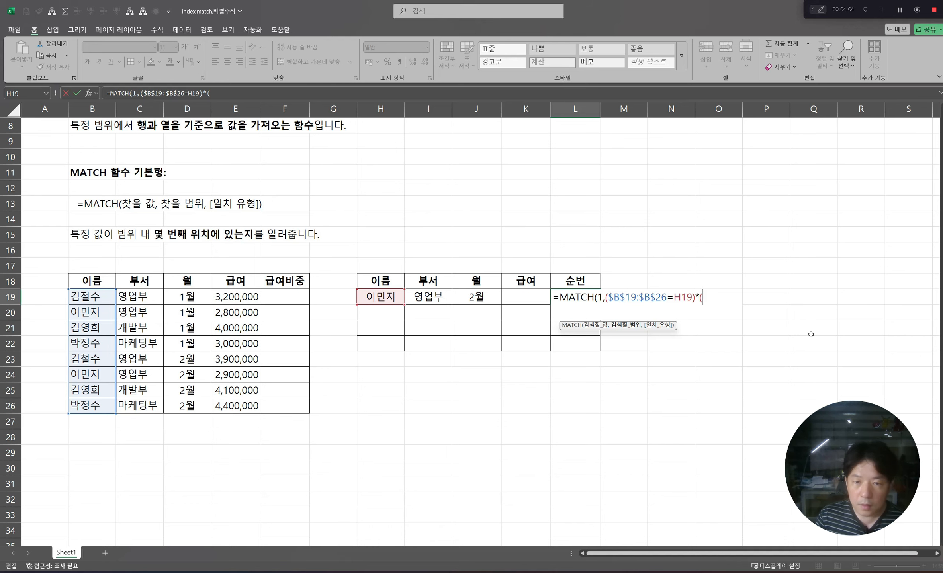
click(142, 295)
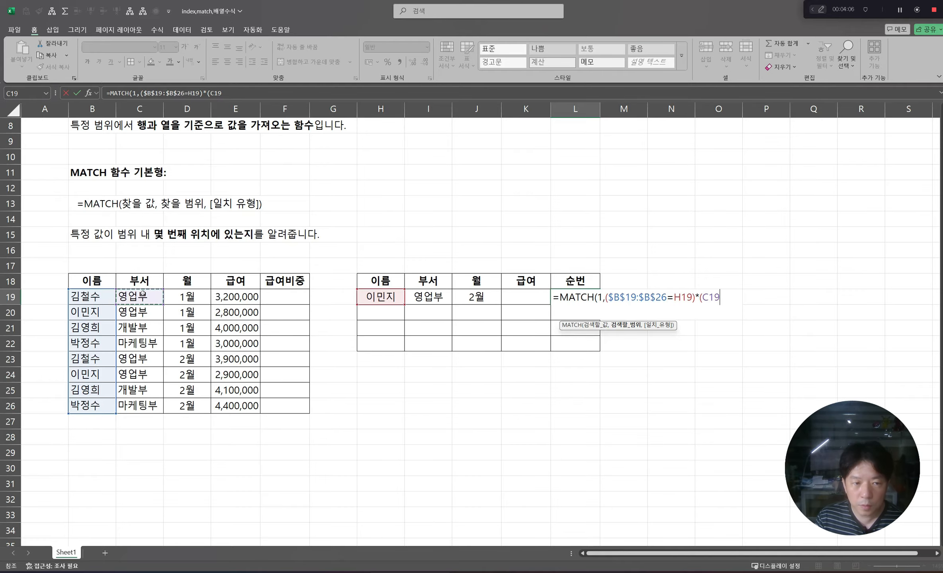
drag(142, 294, 154, 414)
key(F4)
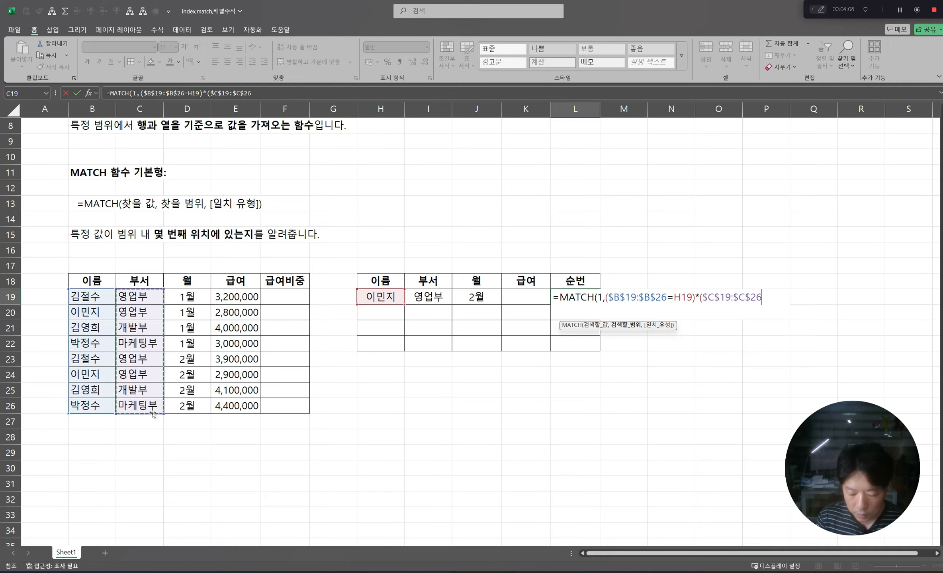
text(=)
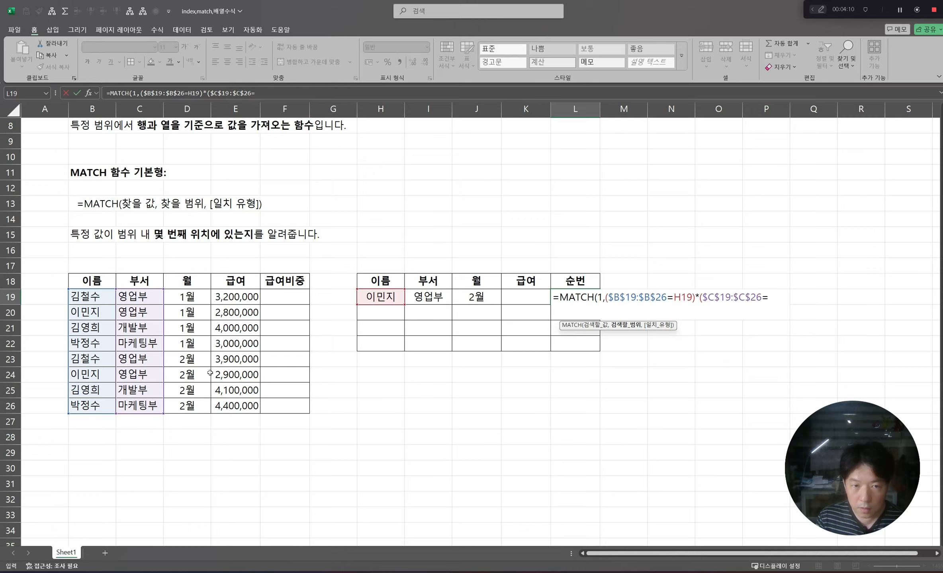
click(434, 296)
text())
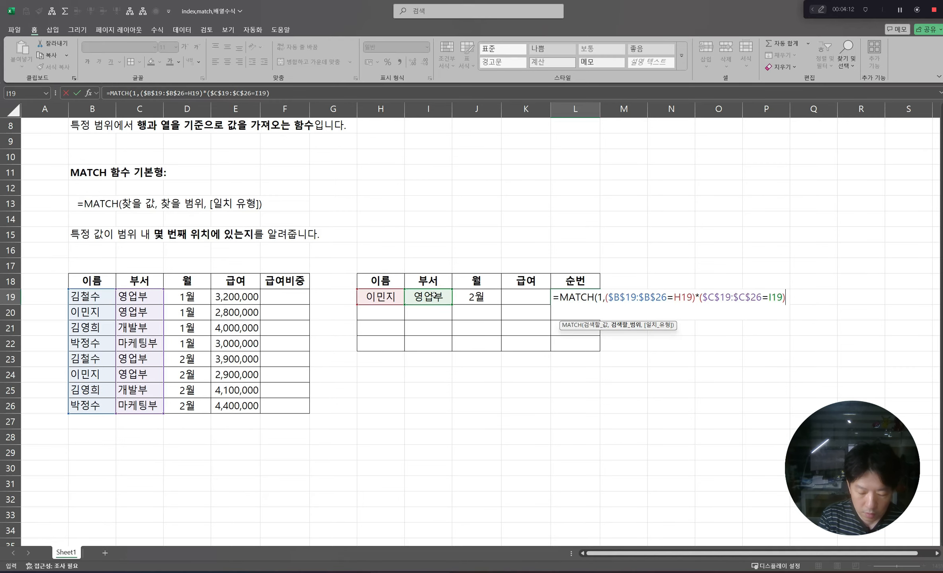
- Multiply by the month condition $D$19:$D$26=J19, add match type 0 and try to enter the formula
text(*)
click(197, 296)
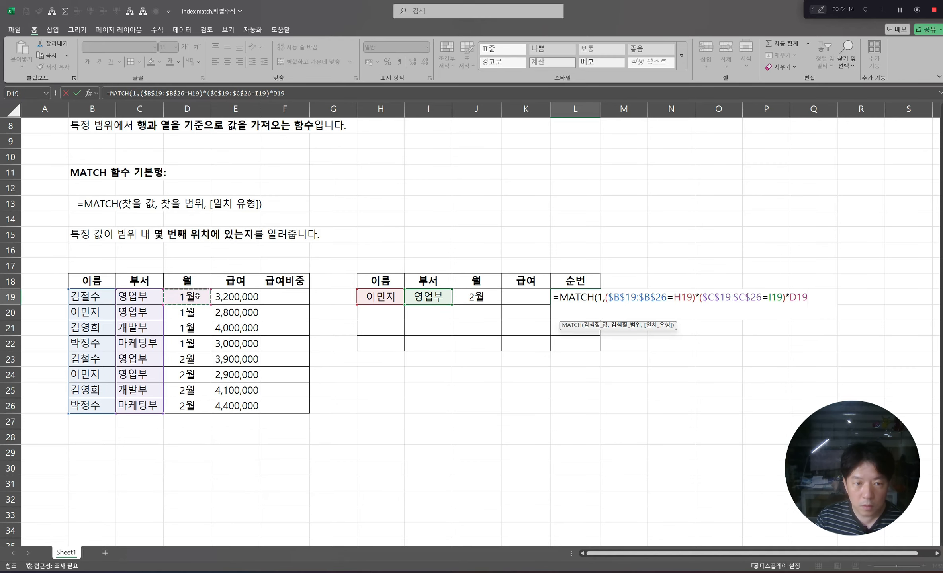
drag(197, 296, 199, 409)
key(F4)
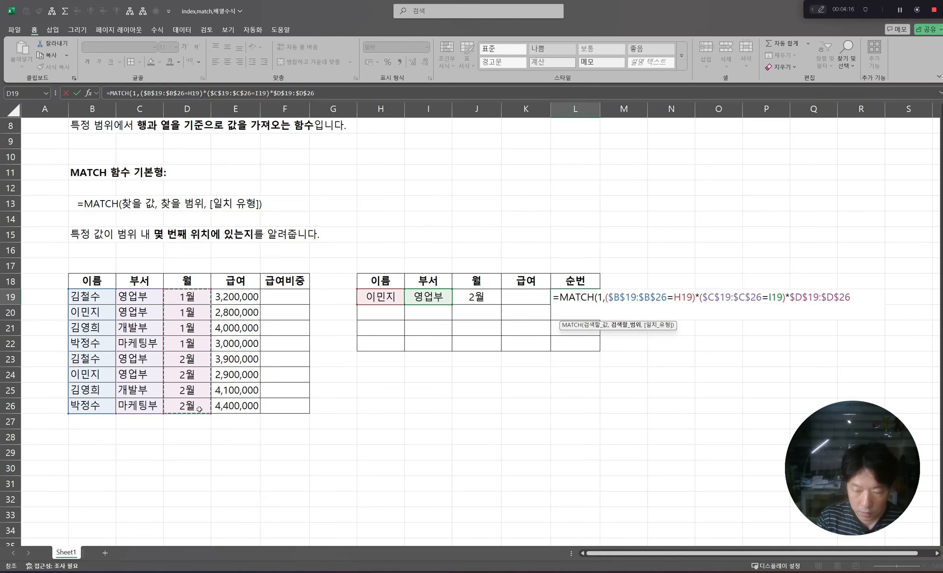
text(=)
click(486, 301)
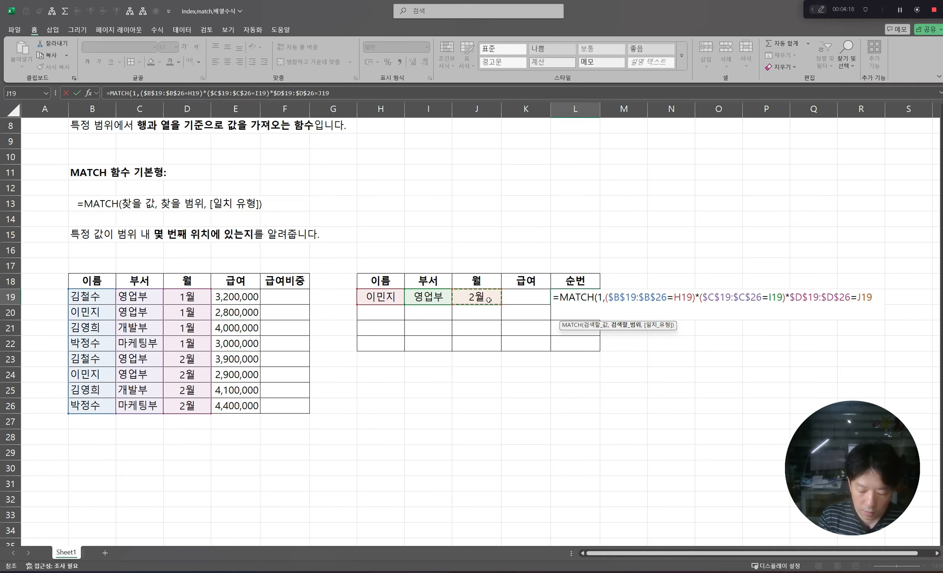
text(),0)
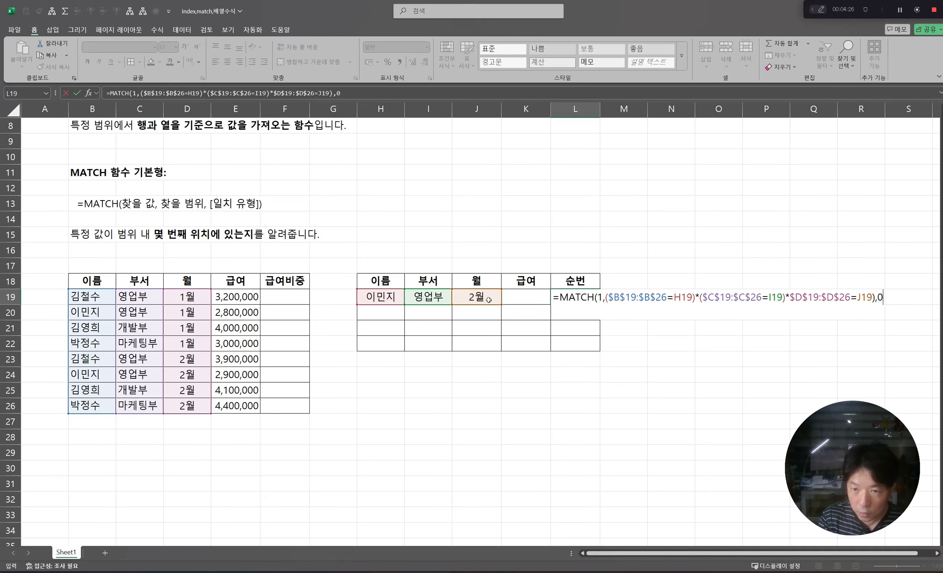
text())
key(Return)
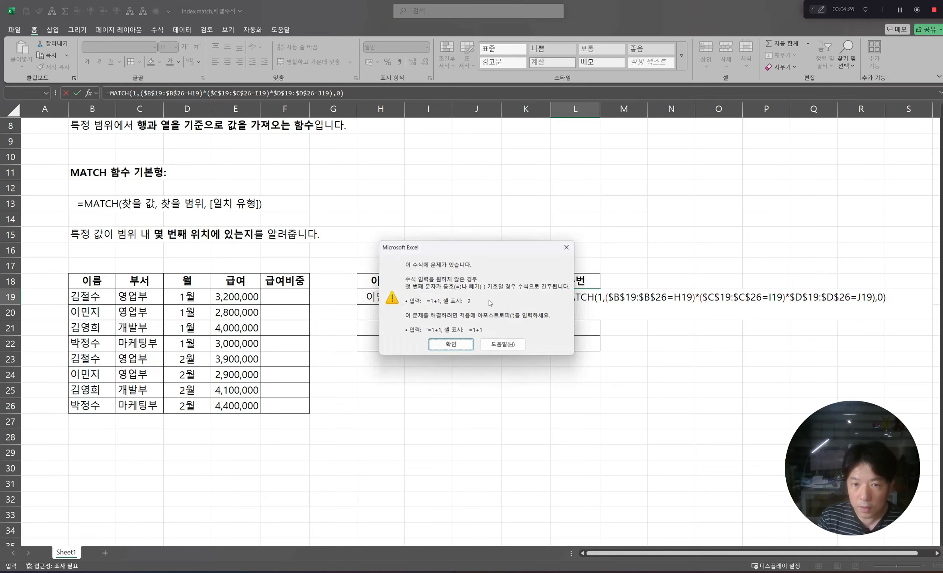
- Add the missing opening parenthesis before $D$19:$D$26 and enter the corrected MATCH formula in L19
key(Return)
key(Left)
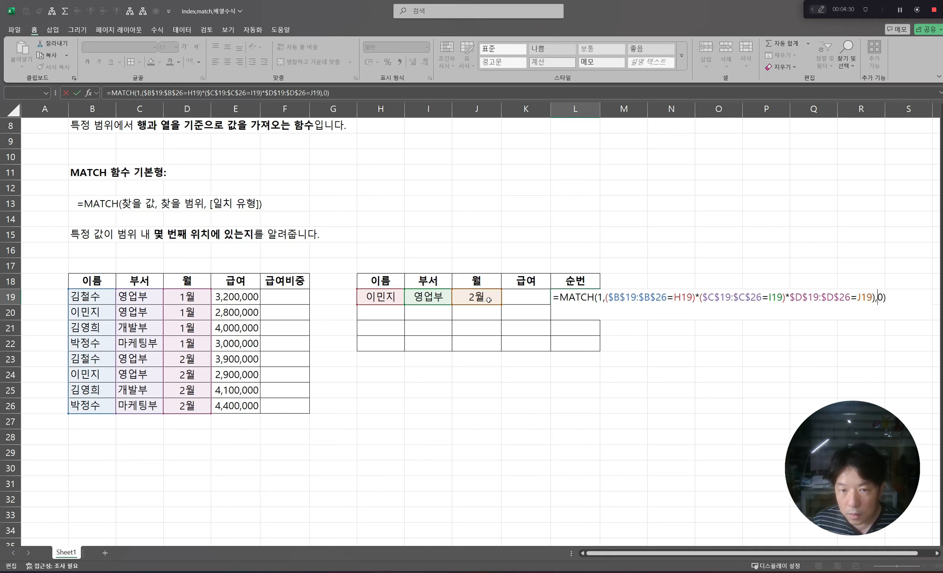
click(605, 297)
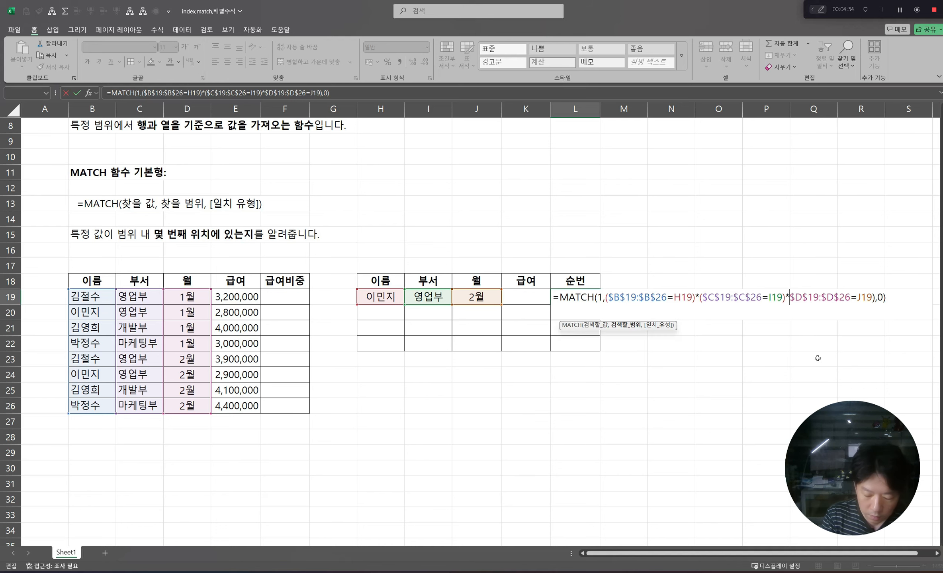
text(()
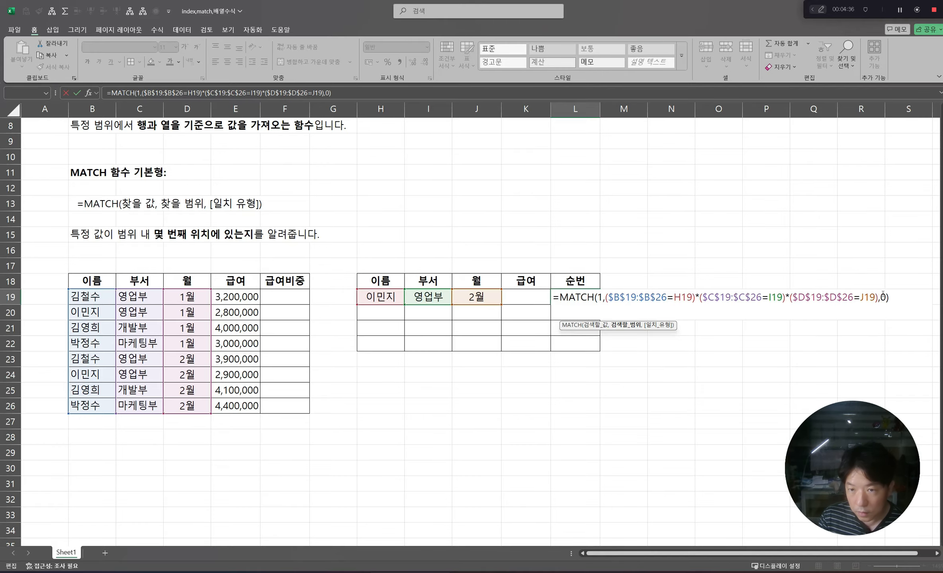
key(Return)
- Review the MATCH formula in L19, the record in B24:E24 and the salary column of the lookup table
key(Up)
key(F2)
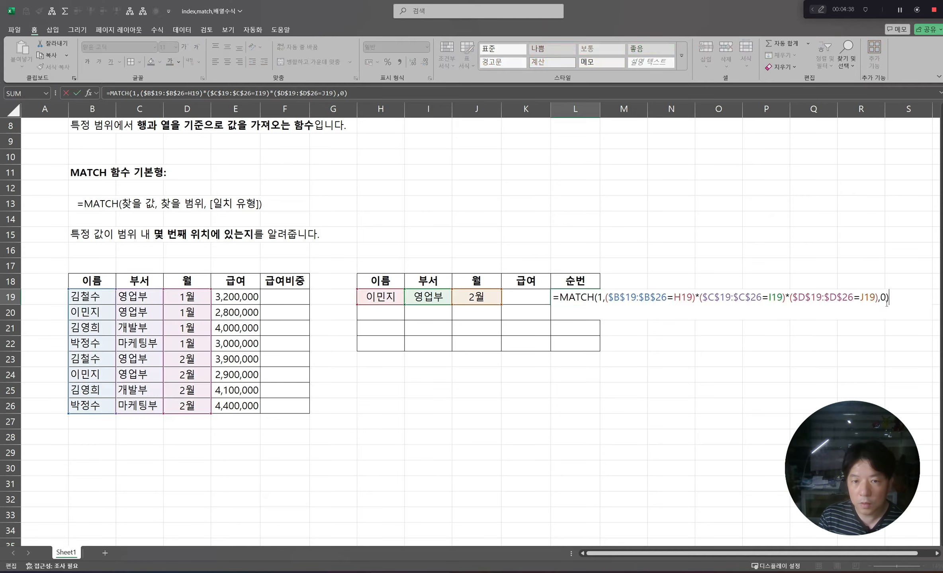
key(Escape)
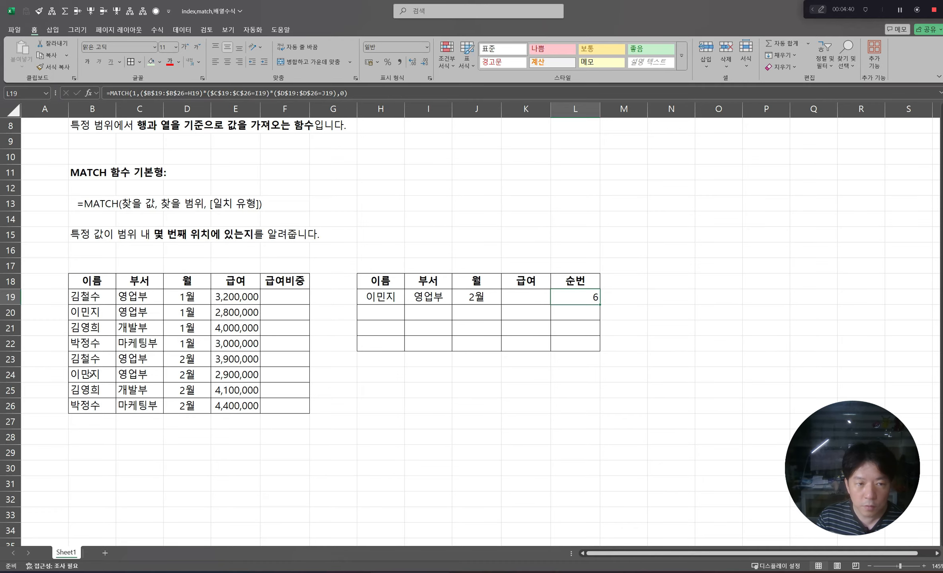
drag(89, 374, 239, 375)
drag(531, 284, 529, 299)
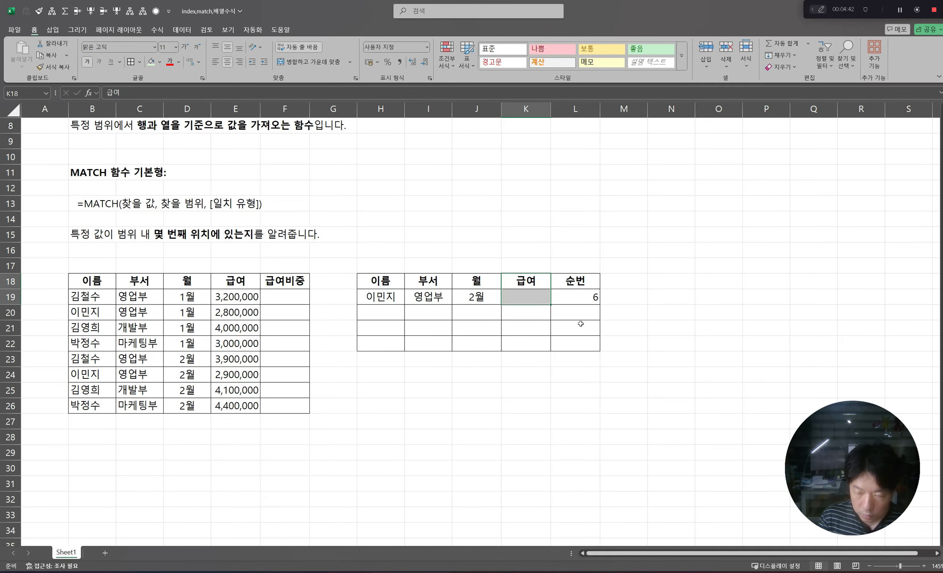
- Start an INDEX formula in K19 with the absolute salary range $E$19:$E$26 as its array
key(Down)
text(=)
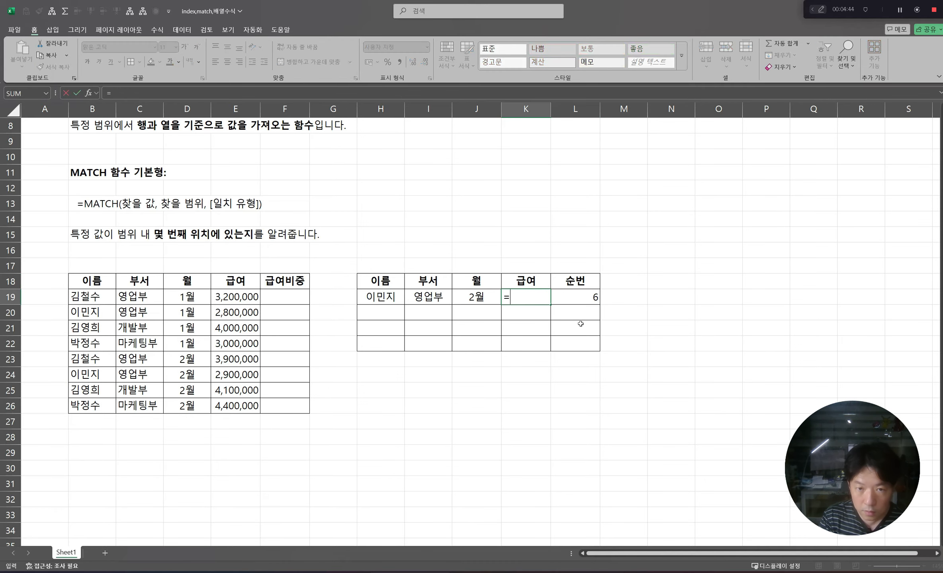
text(index)
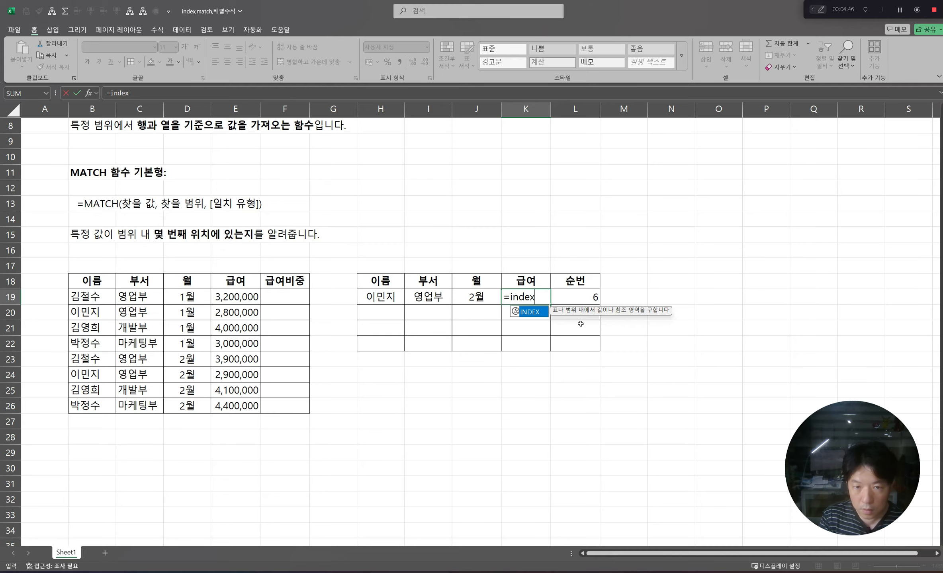
key(Tab)
key(Left)
key(Left)
key(Left)
key(Left)
key(Left)
key(Left)
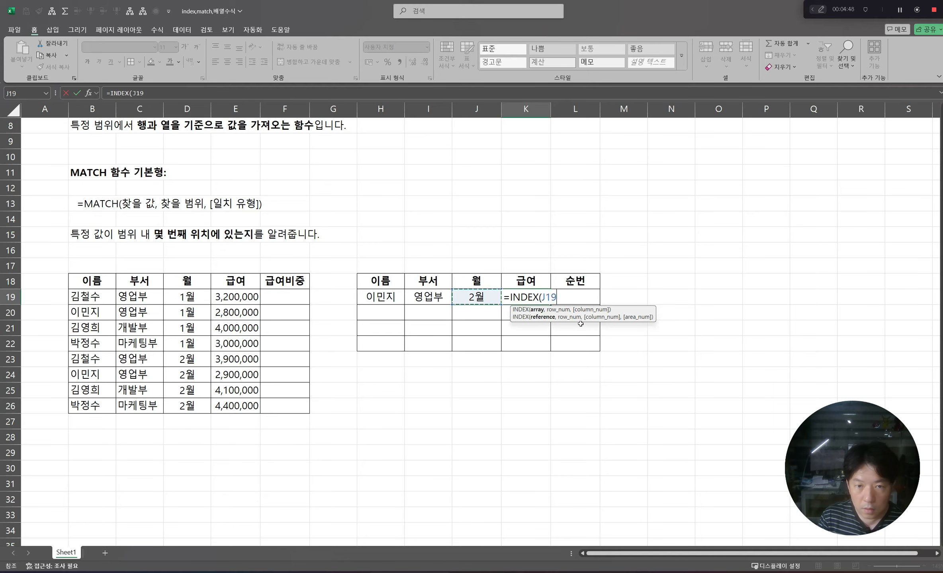
key(ctrl+shift+Down)
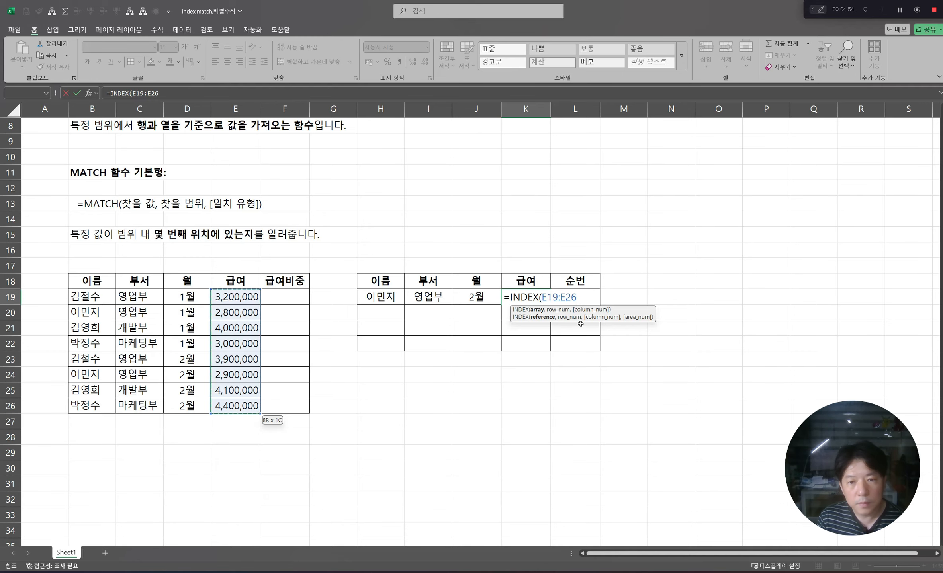
key(F4)
text(,)
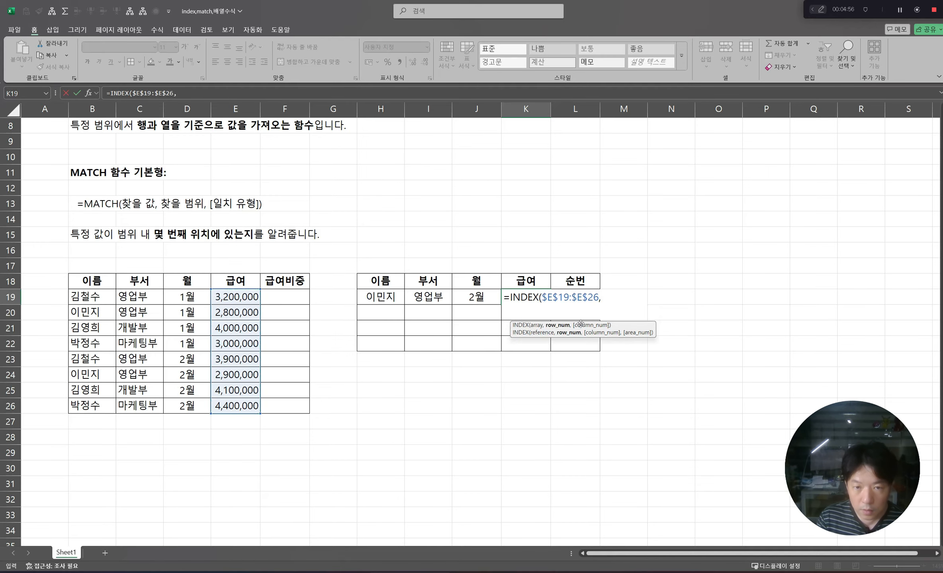
- Use L19 as the row number argument and enter =INDEX($E$19:$E$26,L19) in K19
click(667, 263)
key(Left)
key(Left)
key(Down)
key(Down)
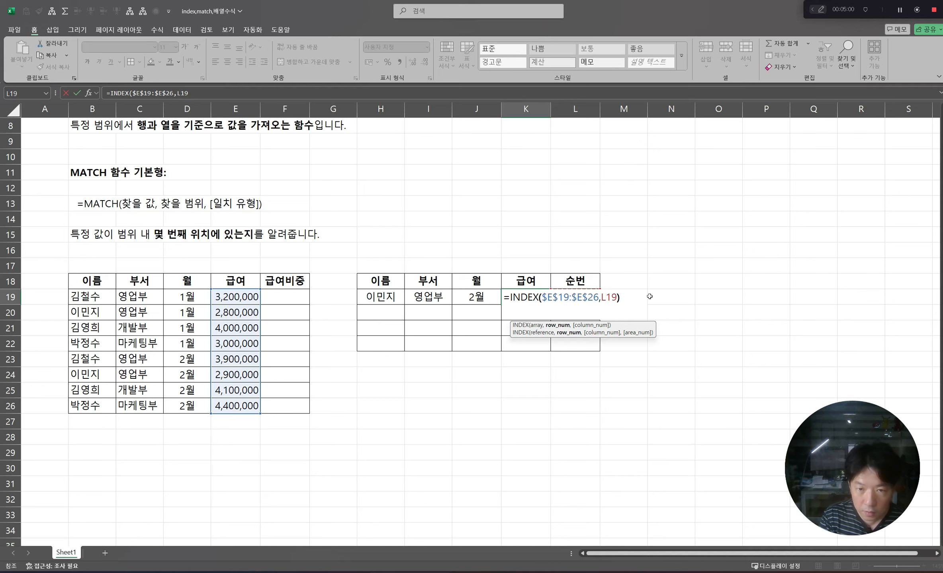
text())
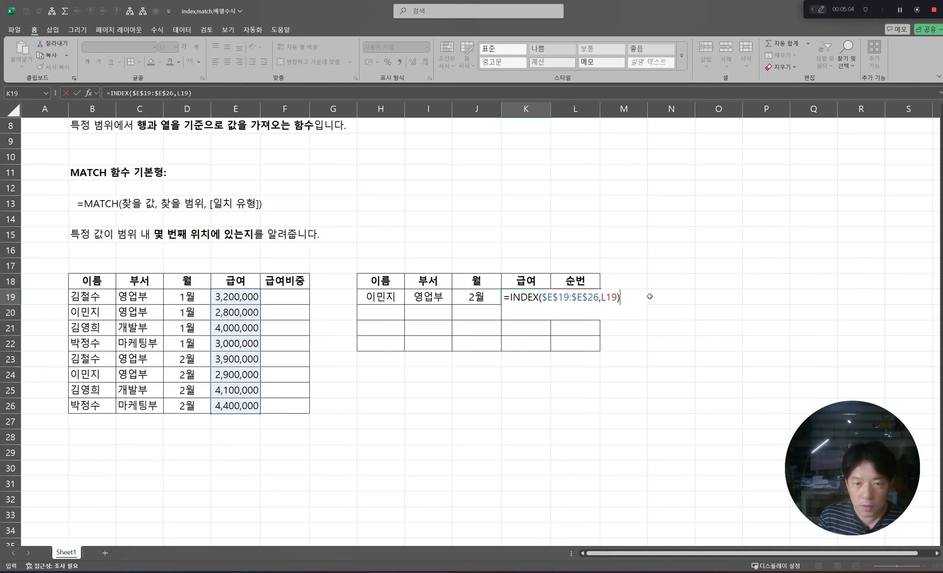
key(Return)
- Review the ranges and the row reference used by the INDEX formula in K19
key(Up)
key(F2)
key(Escape)
key(F2)
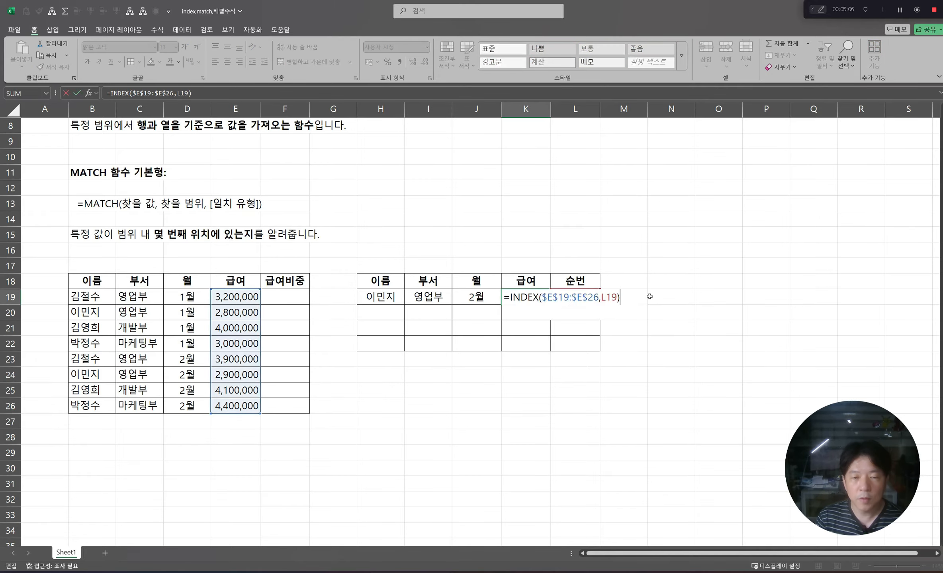
key(Escape)
key(F2)
key(Escape)
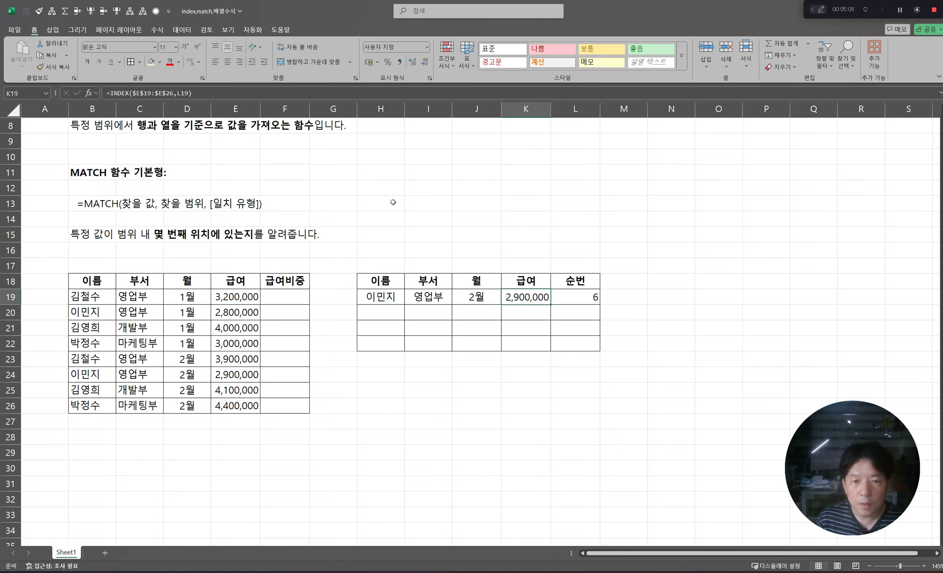
key(F2)
key(Escape)
- Copy the whole MATCH expression from the formula in L19 without its equals sign
click(573, 299)
key(F2)
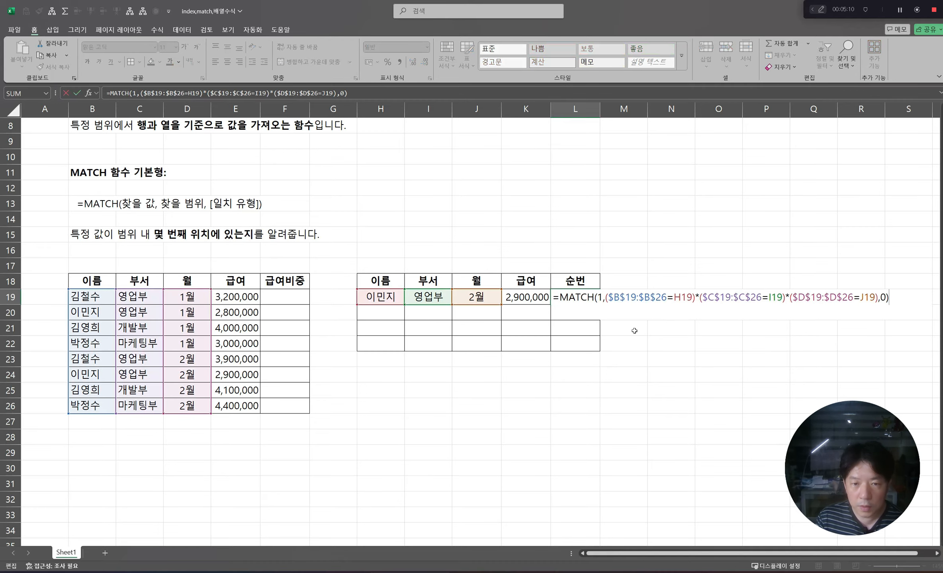
drag(562, 295, 907, 296)
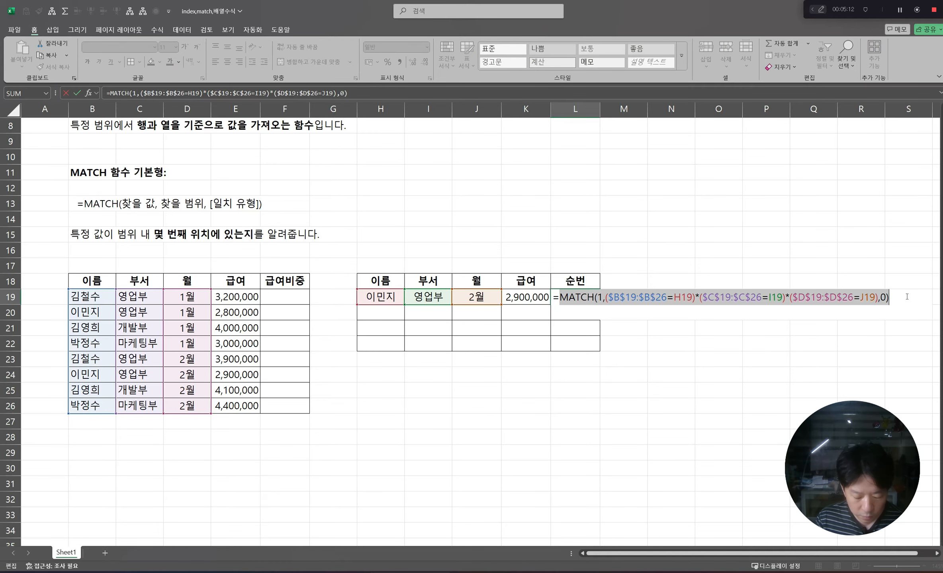
key(ctrl+c)
key(Escape)
- Replace the L19 reference in K19's INDEX formula with the copied MATCH expression and enter the nested formula
key(Left)
key(F2)
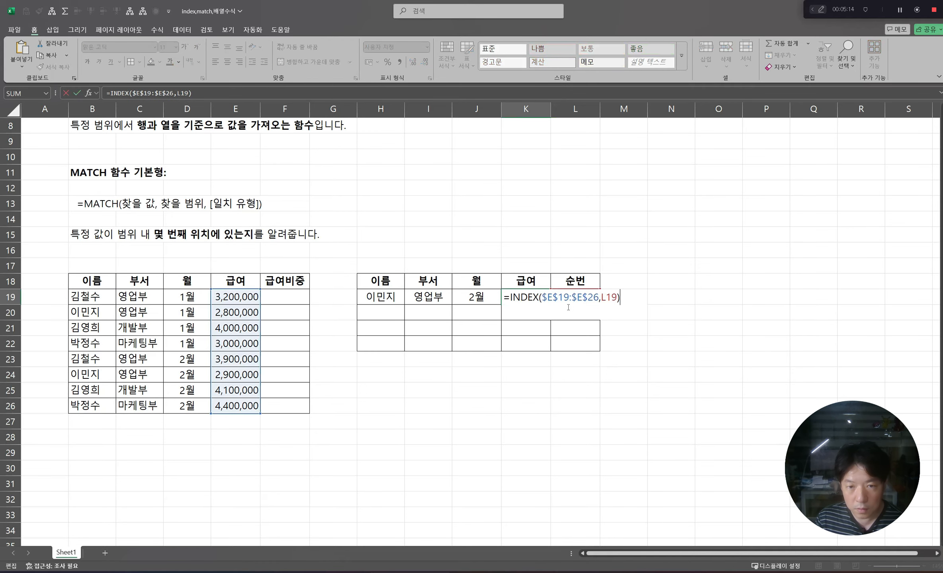
double_click(606, 299)
key(ctrl+v)
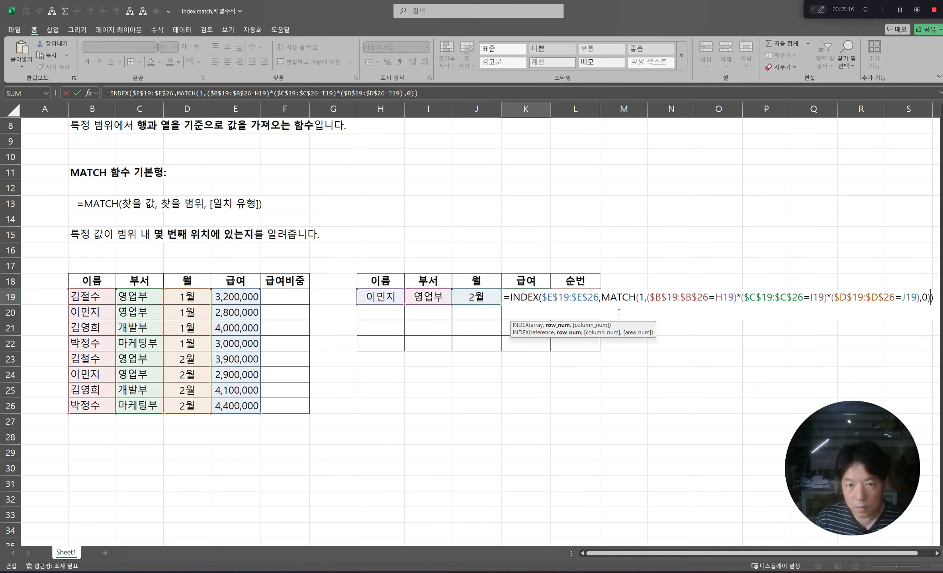
key(ctrl+Return)
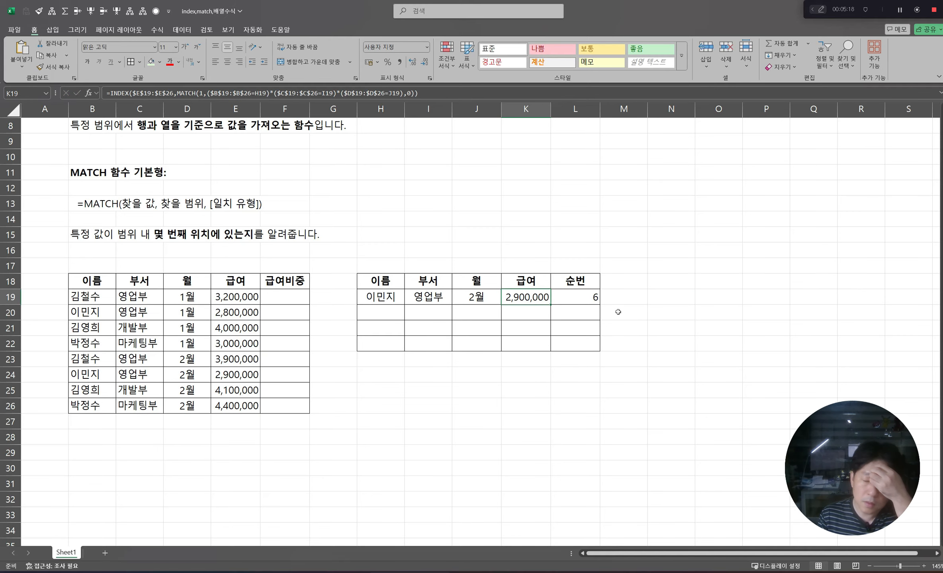
- Examine the nested INDEX and MATCH formula in K19 and its highlighted ranges
key(F2)
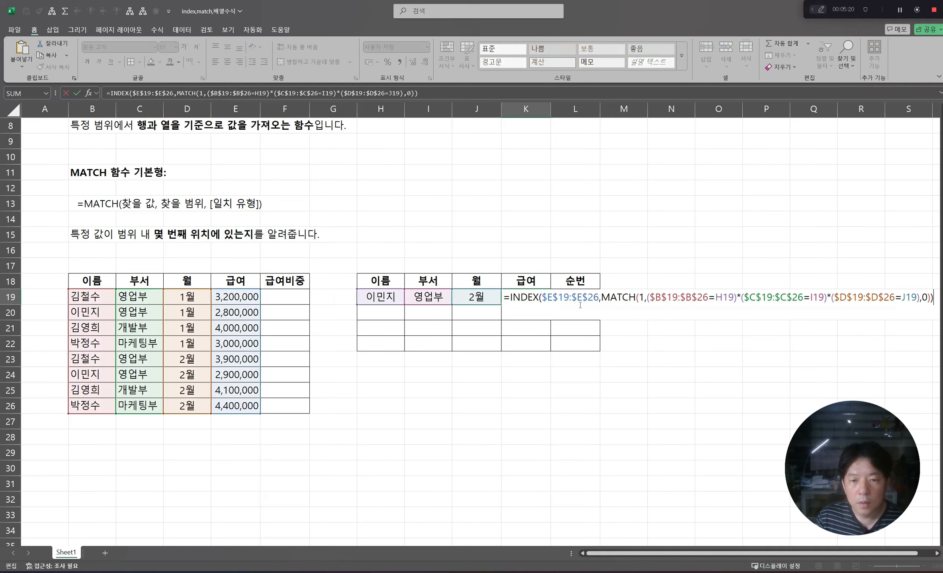
key(Escape)
key(F2)
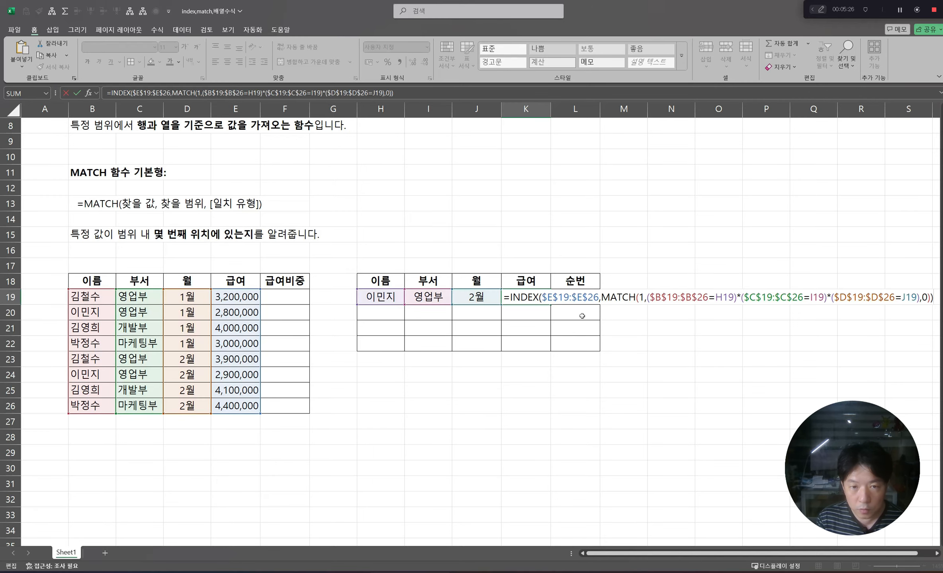
key(Escape)
key(F2)
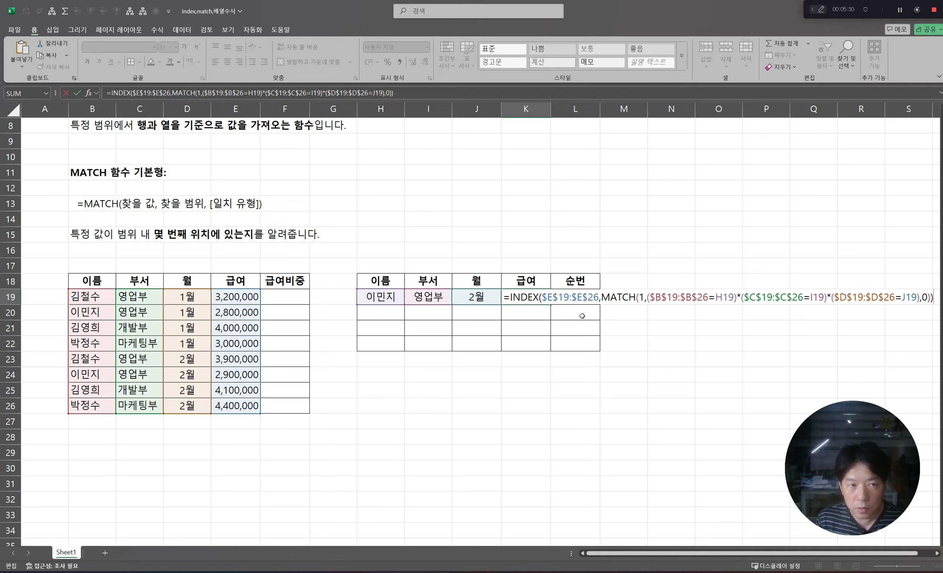
key(Escape)
key(F2)
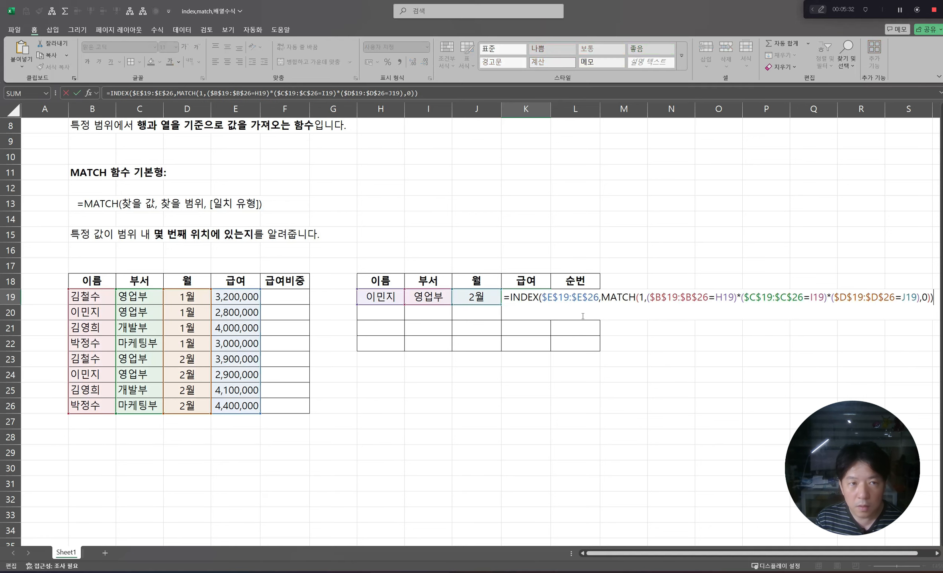
key(Escape)
- Examine the three-condition MATCH formula in L19 without changing it
key(Right)
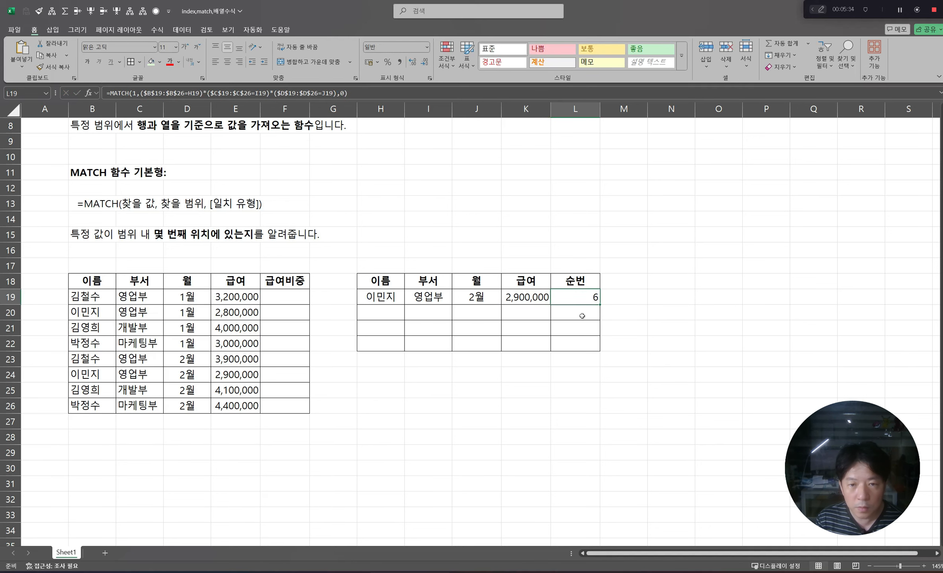
key(F2)
key(Escape)
key(F2)
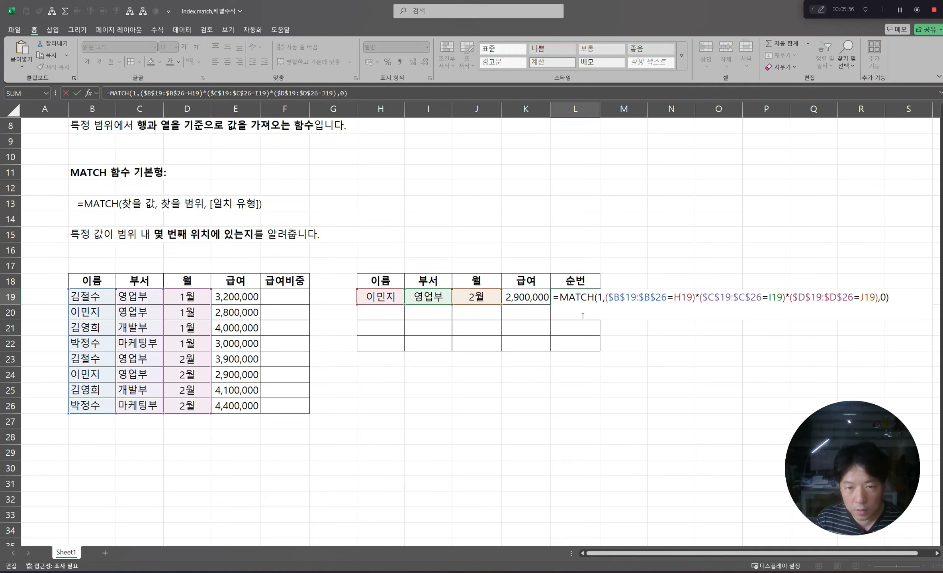
key(Right)
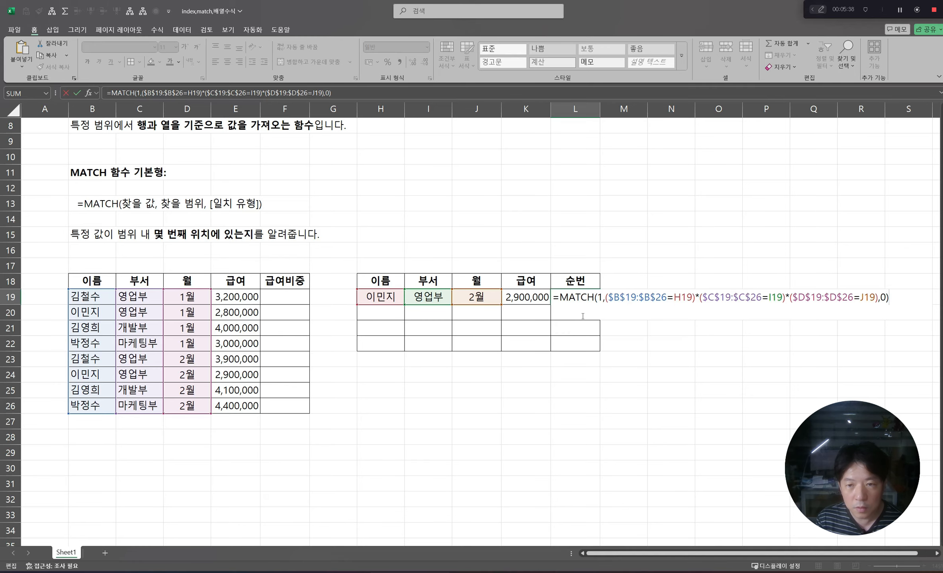
key(Return)
key(Up)
key(F2)
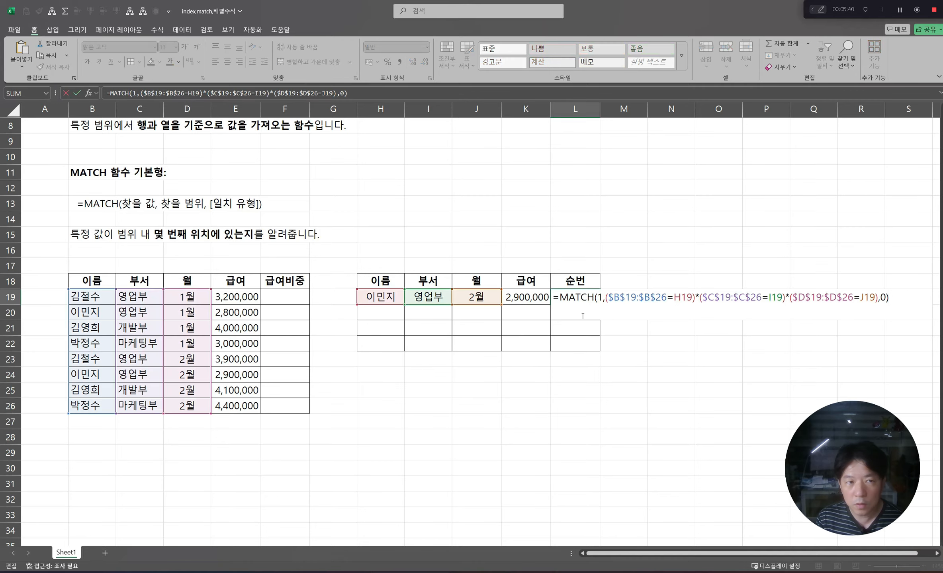
key(Return)
key(Up)
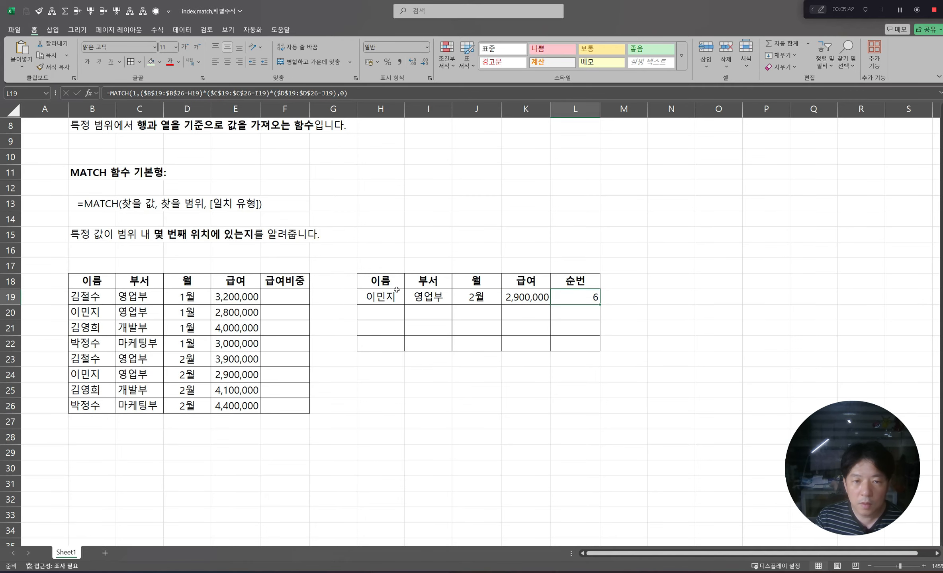
- Copy the name, department and month in B19:D19 to the second lookup row starting at H20
click(385, 294)
drag(385, 295, 582, 296)
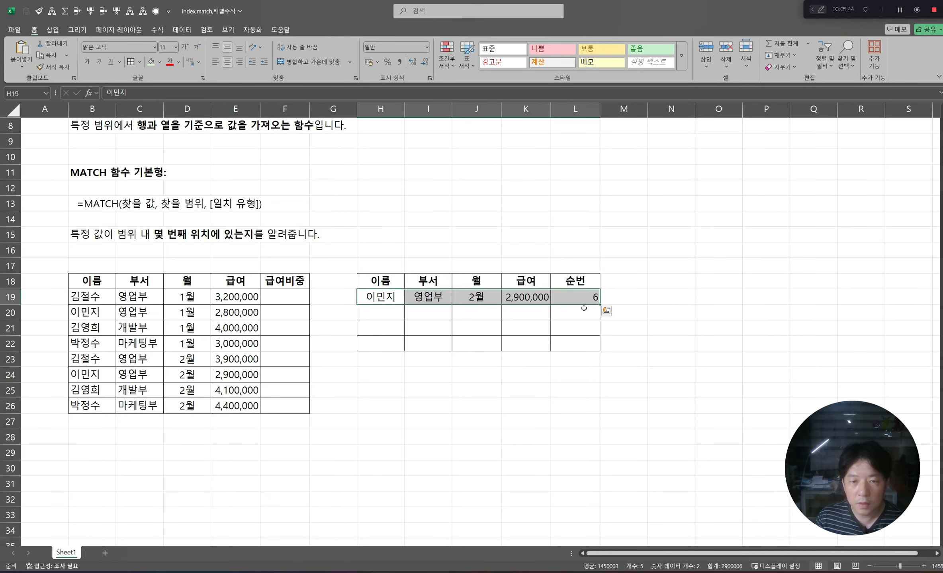
drag(90, 391, 191, 390)
drag(79, 297, 179, 298)
key(ctrl+c)
click(380, 312)
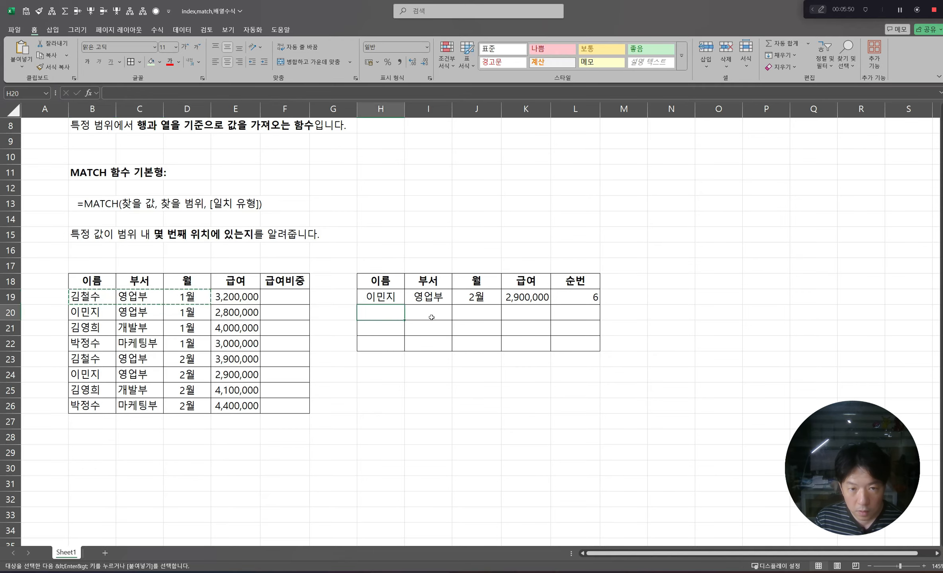
key(ctrl+v)
- Fill the salary and row number formulas in K19:L19 down to row 20
drag(526, 297, 601, 324)
click(525, 374)
click(585, 313)
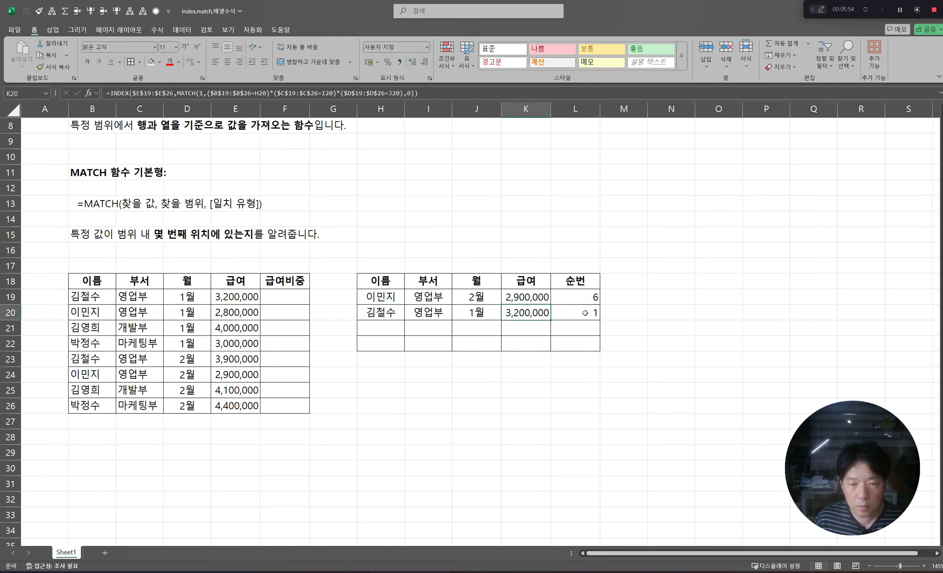
- Change the month in J20 to 2월
click(237, 303)
drag(224, 414, 262, 349)
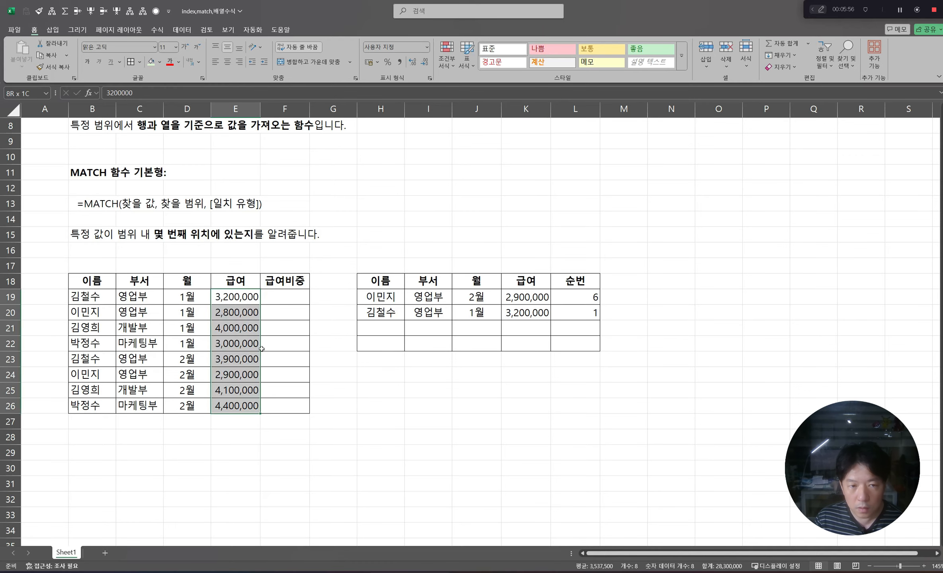
double_click(461, 314)
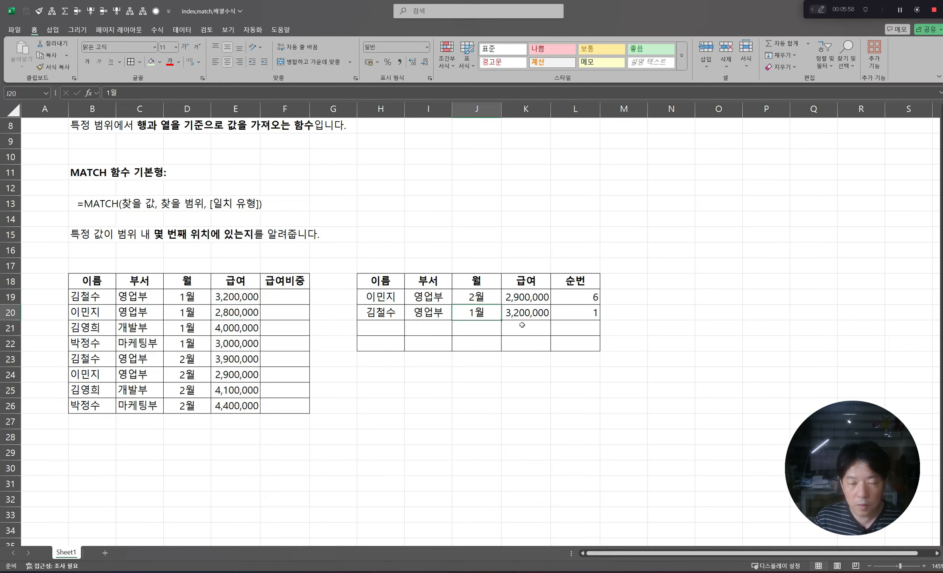
key(Return)
key(Up)
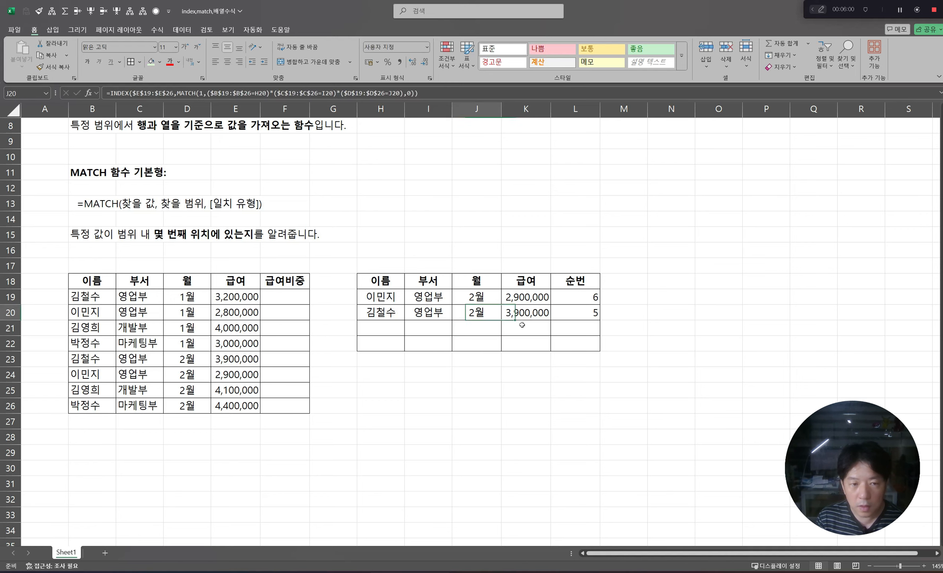
- Check the formulas in L20 and K20 against the matching record in B23:E23
double_click(557, 318)
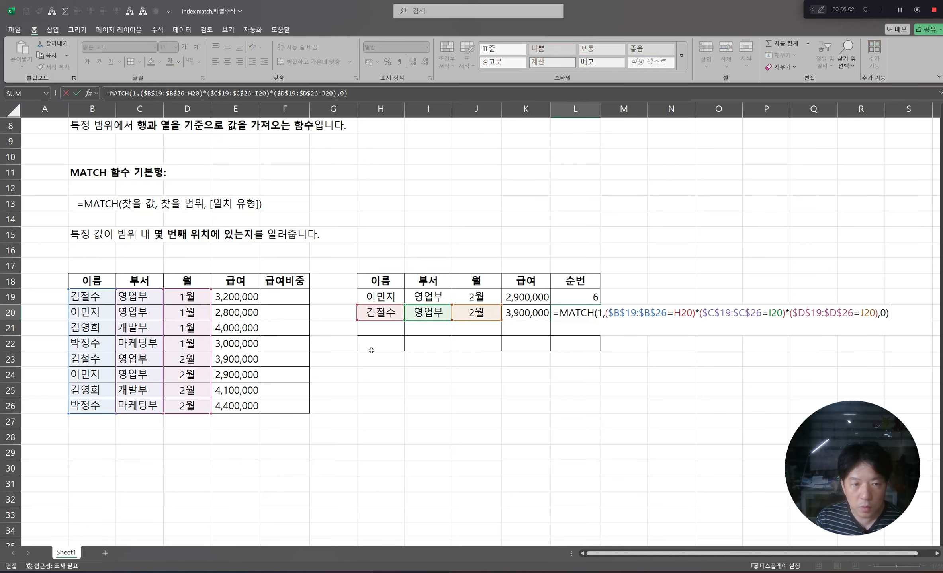
drag(82, 358, 235, 359)
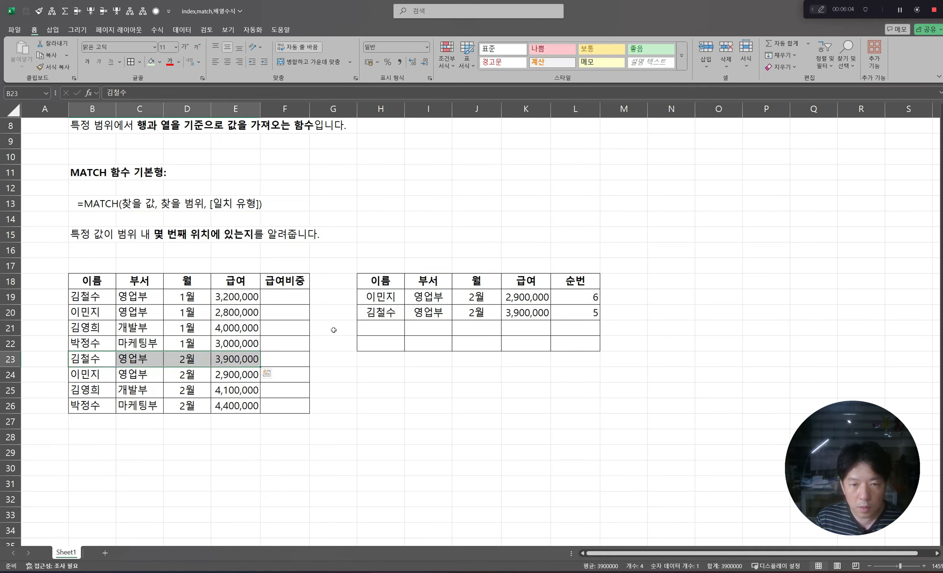
click(526, 312)
key(F2)
click(433, 334)
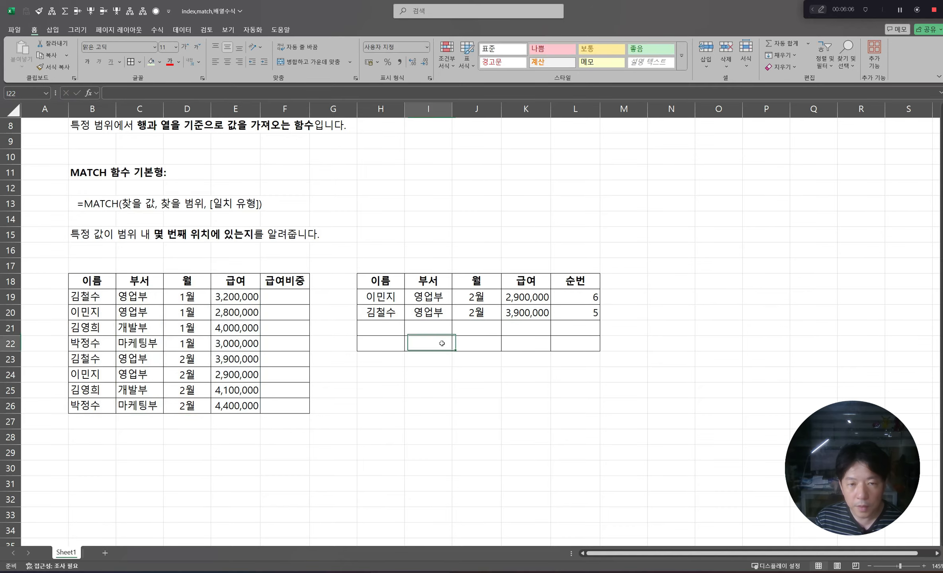
- Review the lookup rows H19:L20 with the INDEX and MATCH syntax notes, and select the first 급여비중 cell, F19
click(372, 326)
scroll(613, 345, up, 3)
drag(480, 366, 30, 366)
mouse_move(397, 427)
mouse_down()
mouse_move(593, 414)
mouse_move(523, 434)
mouse_move(382, 430)
mouse_up()
click(591, 414)
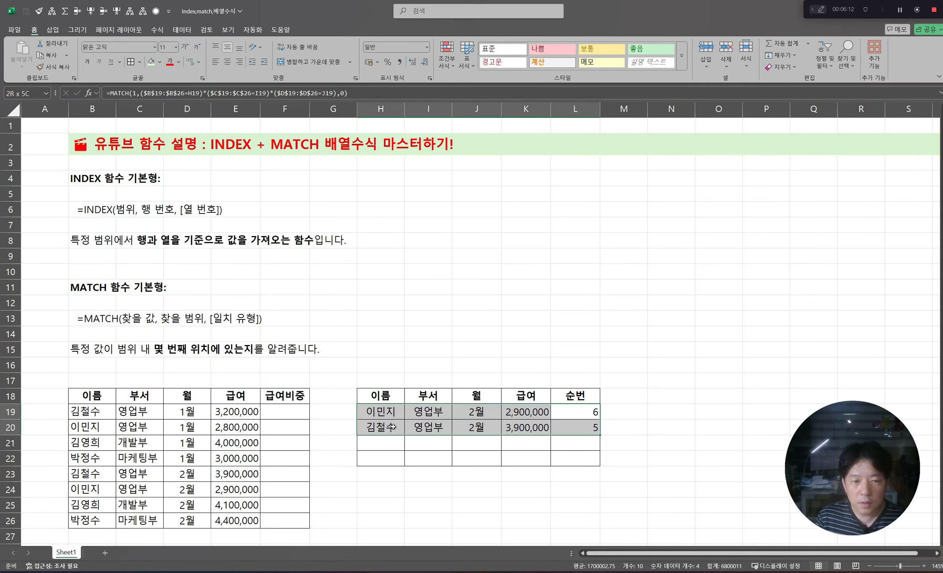
scroll(342, 357, down, 3)
scroll(343, 356, up, 3)
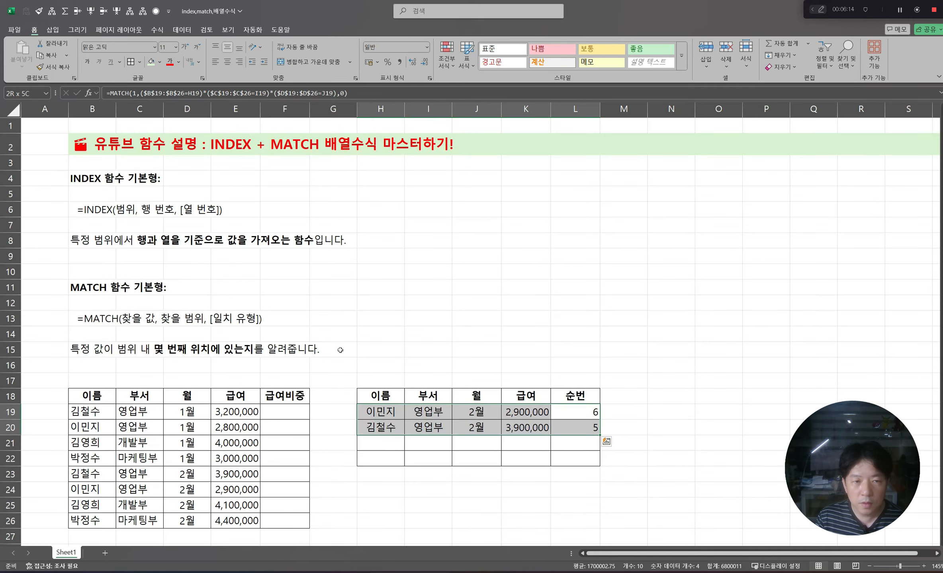
click(293, 411)
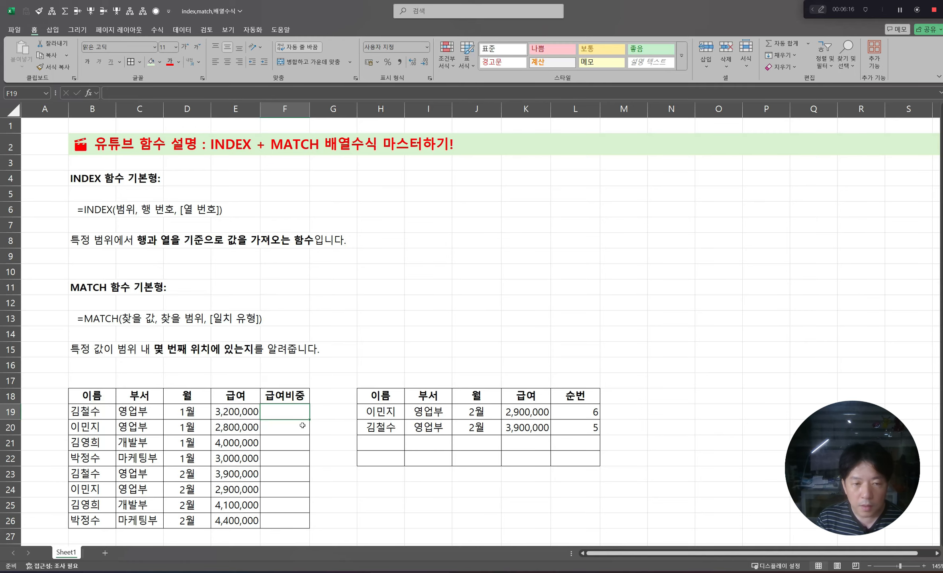
- Look over the empty 급여비중 column down to F27 and the header row of the salary table
key(Down)
key(Down)
key(Down)
key(Down)
key(Down)
key(Down)
key(Down)
key(Down)
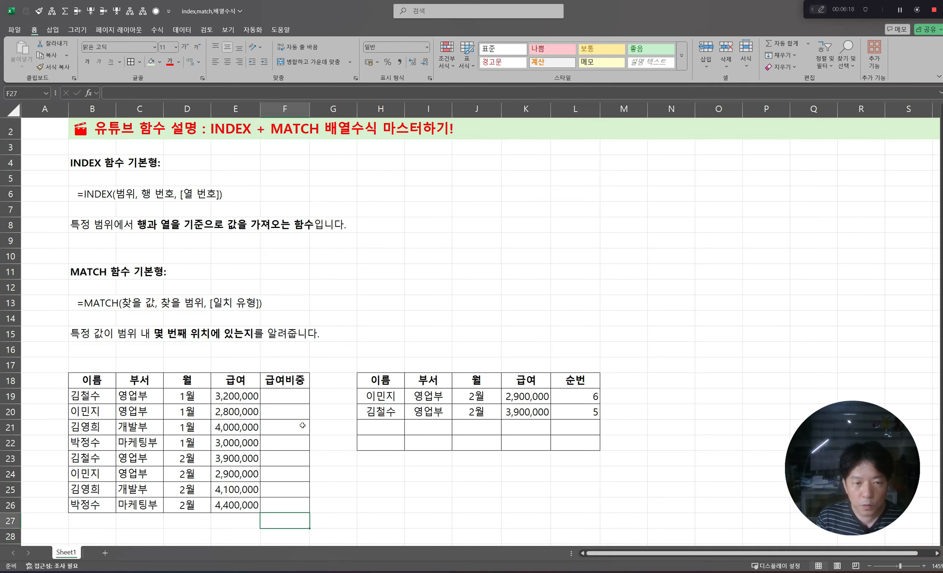
key(Up)
key(Up)
key(Up)
key(Up)
key(Up)
key(Up)
key(Up)
key(Up)
key(Up)
key(Left)
key(Left)
key(Left)
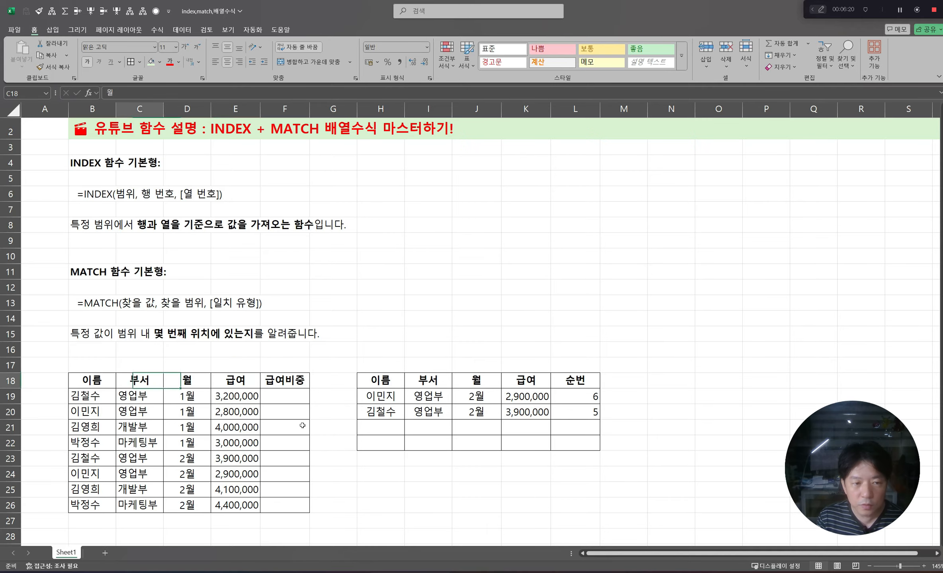
- Review the first salary record across B19:F19, from its name to the 급여비중 cell
key(Down)
key(Down)
key(Up)
key(Left)
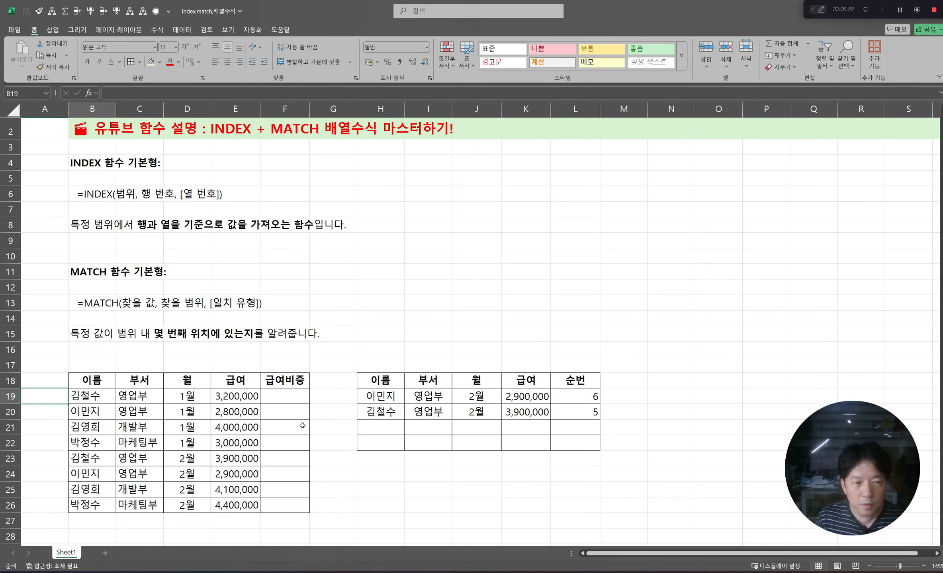
key(shift+Right)
key(shift+Down)
key(shift+Up)
key(shift+Right)
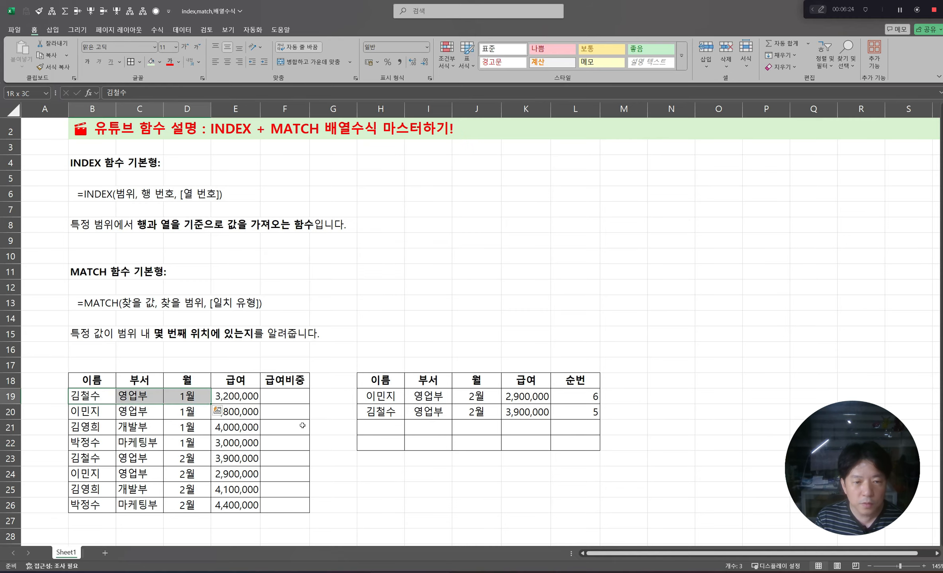
key(shift+Right)
key(shift+Right)
key(Right)
key(Right)
key(Right)
key(Right)
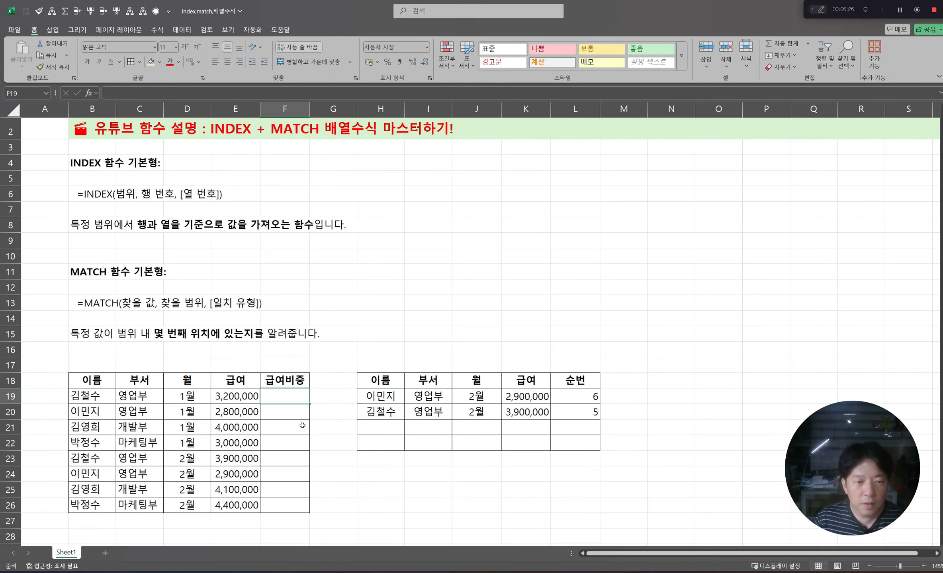
- Examine how the records group by 부서 and 월, and which 급여비중 cells F19:F26 need a formula
scroll(237, 421, down, 5)
scroll(243, 414, up, 6)
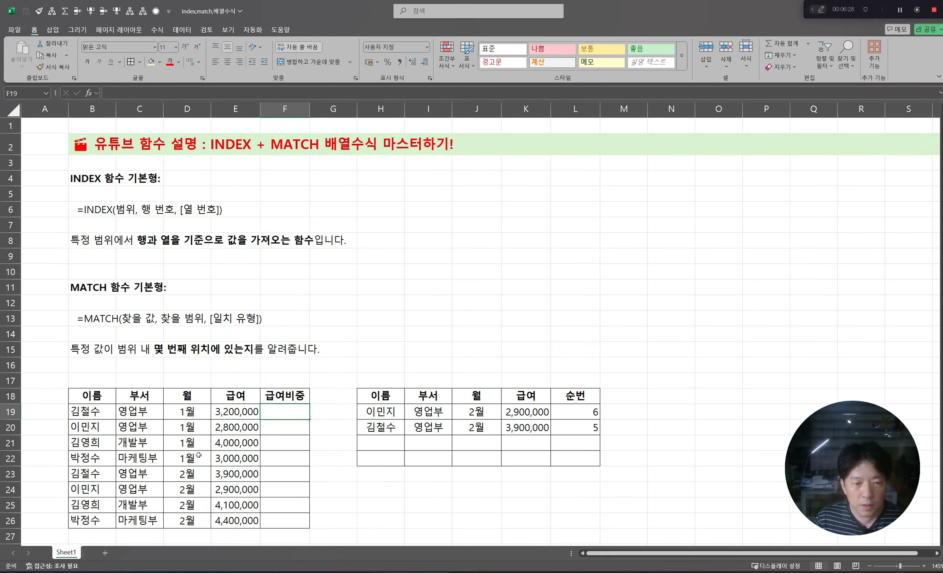
drag(194, 443, 187, 414)
click(187, 415)
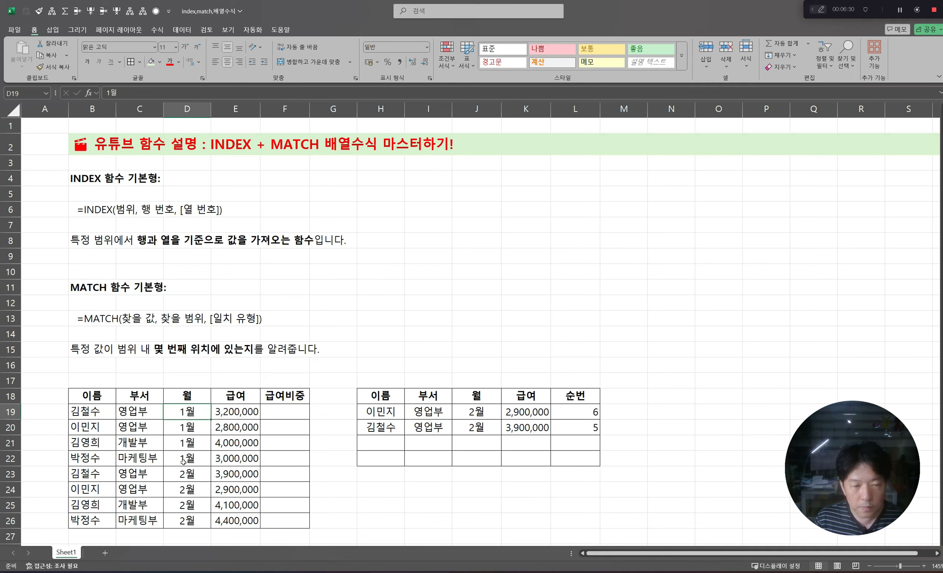
shift+click(183, 462)
click(136, 416)
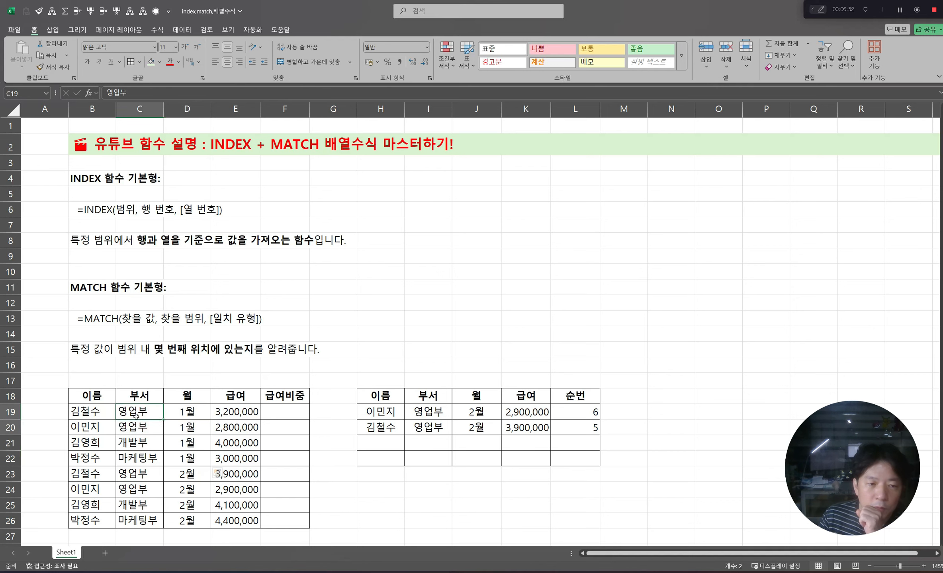
drag(135, 416, 138, 427)
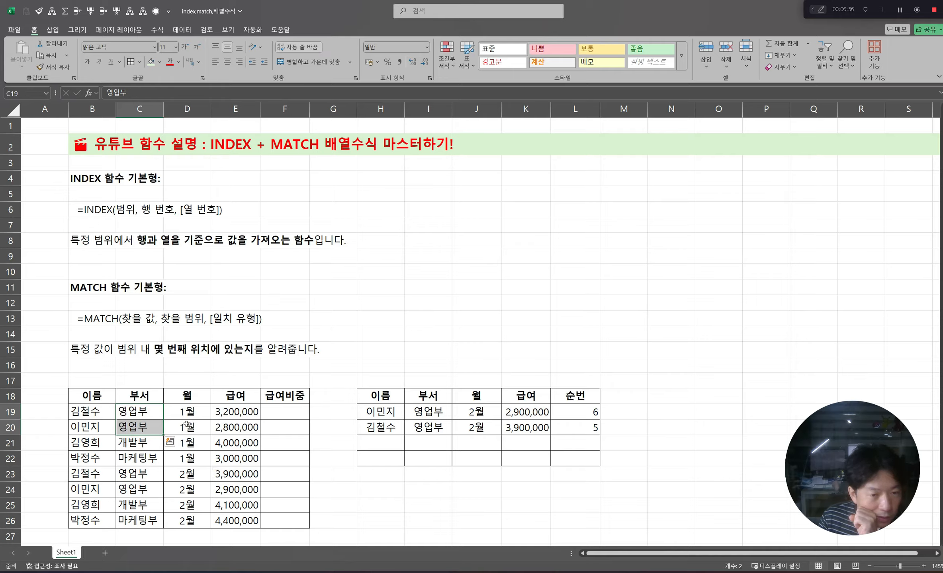
drag(187, 415, 196, 429)
click(138, 521)
drag(138, 521, 235, 505)
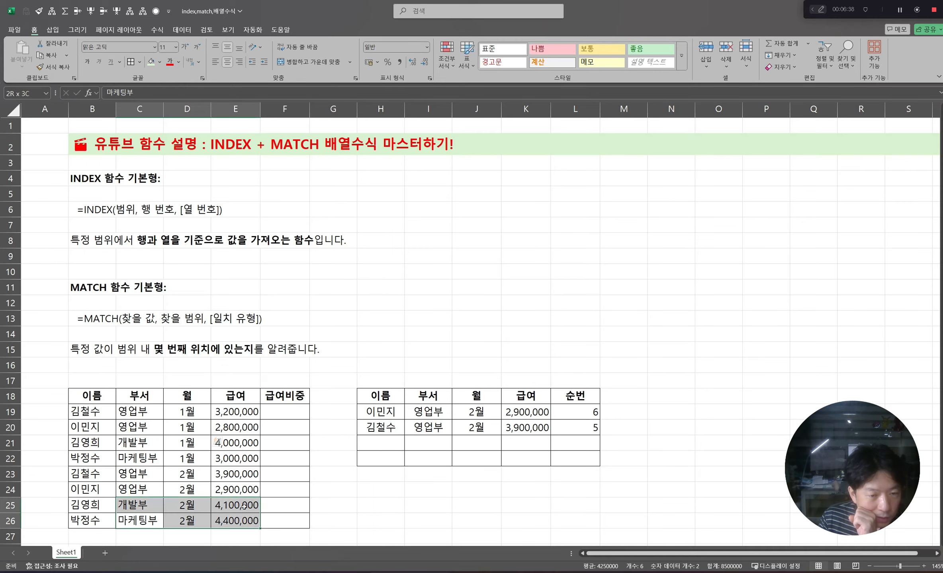
drag(284, 412, 291, 515)
click(275, 428)
click(279, 409)
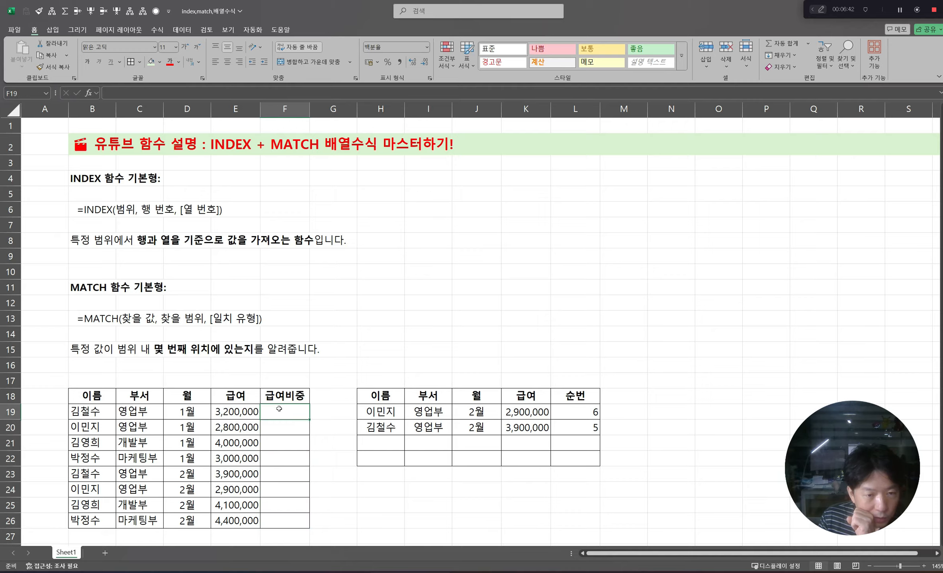
- Compare the two 영업부 1월 records in B19:F20 and select the first 급여비중 cell, F19
click(134, 430)
drag(133, 429, 292, 426)
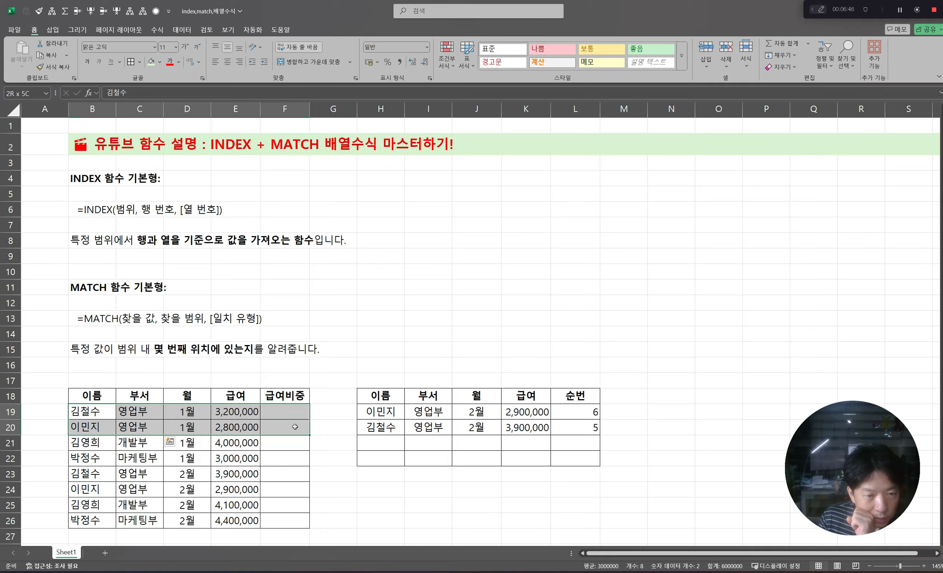
click(293, 413)
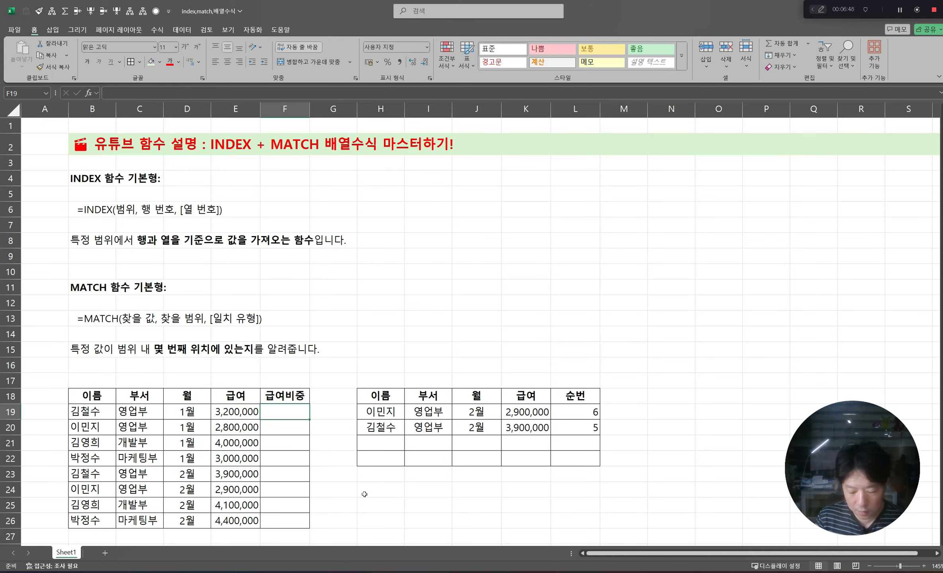
key(shift+Left)
key(shift+Left)
key(shift+Left)
key(shift+Left)
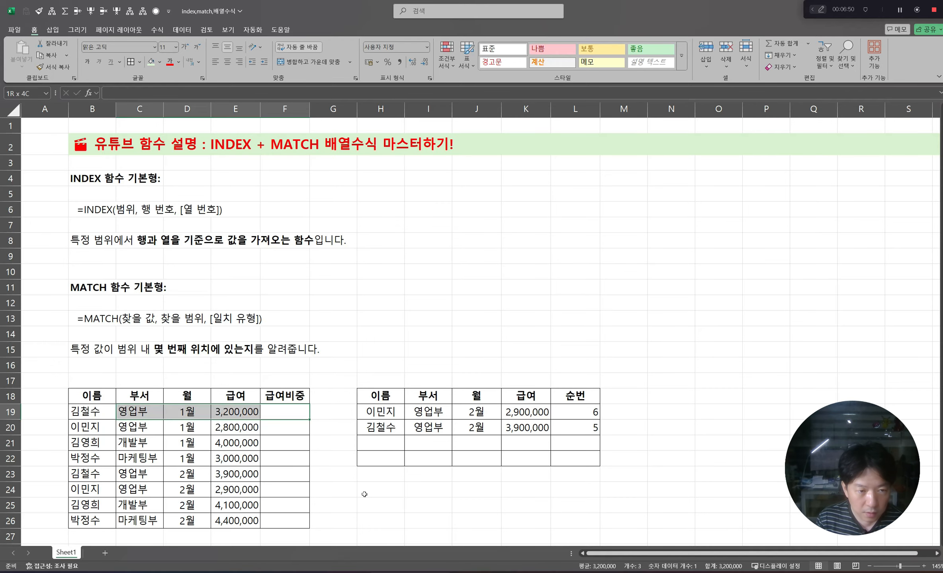
key(Left)
key(Left)
key(Left)
key(Left)
key(Right)
key(Right)
key(Right)
key(Right)
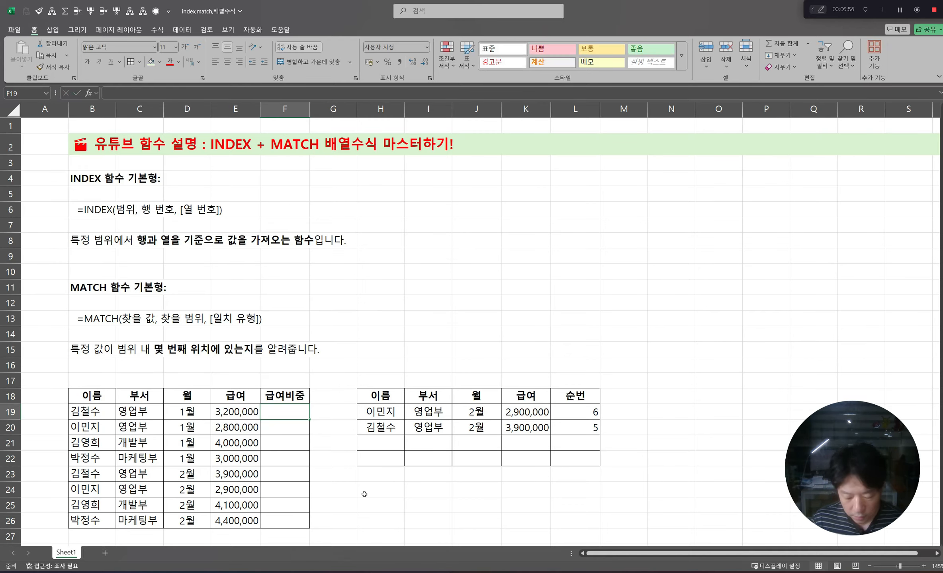
- Start a SUMPRODUCT formula in F19 with the salary range as the absolute reference $E$19:$E$26
text(=)
text(su)
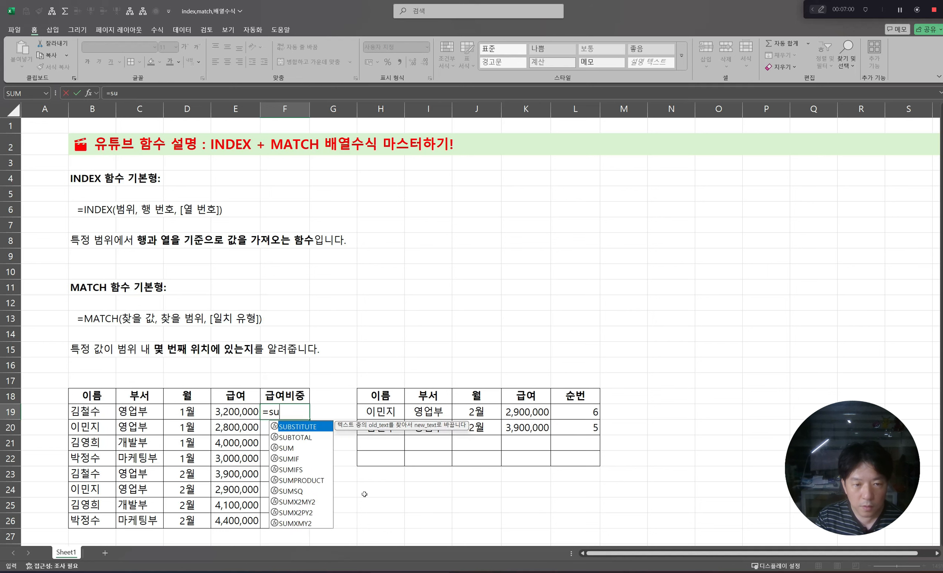
text(mp)
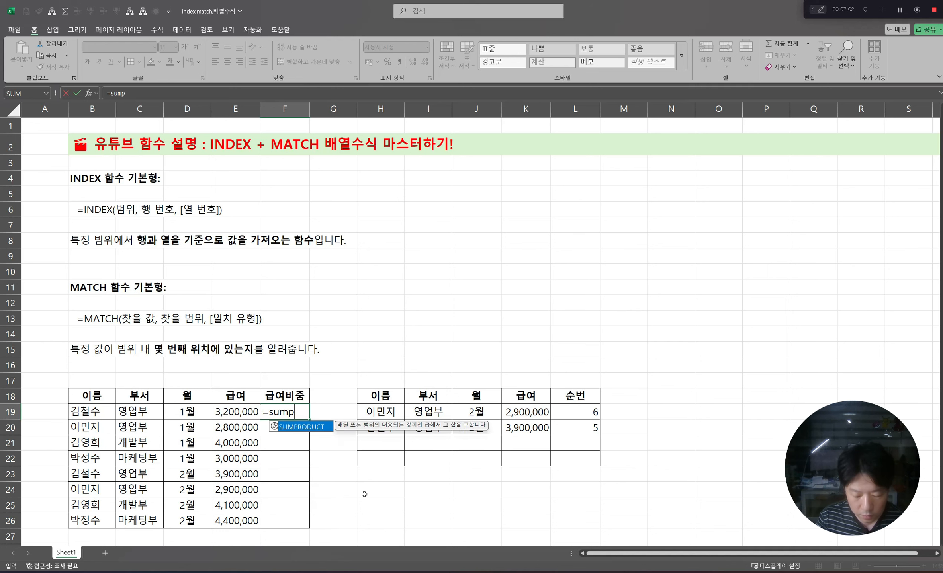
key(Tab)
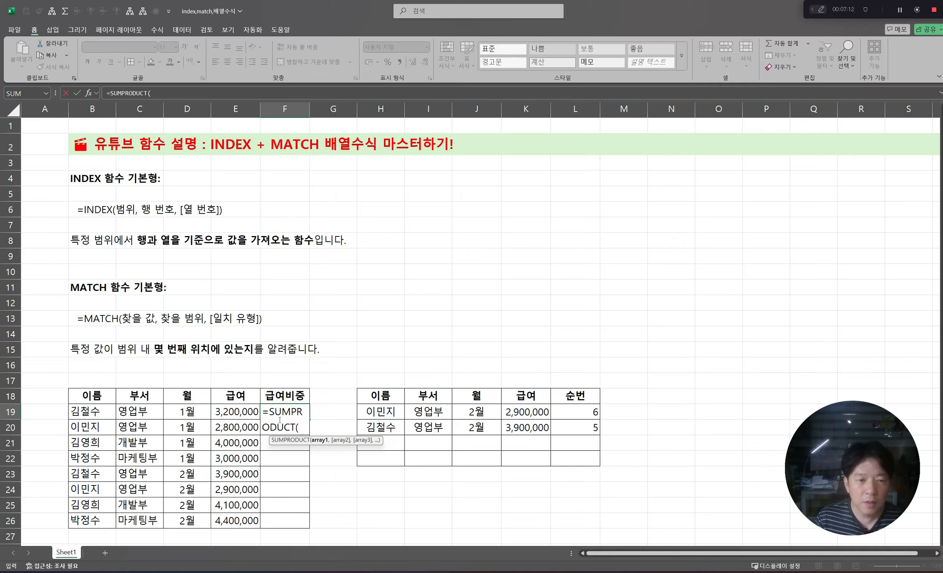
click(238, 411)
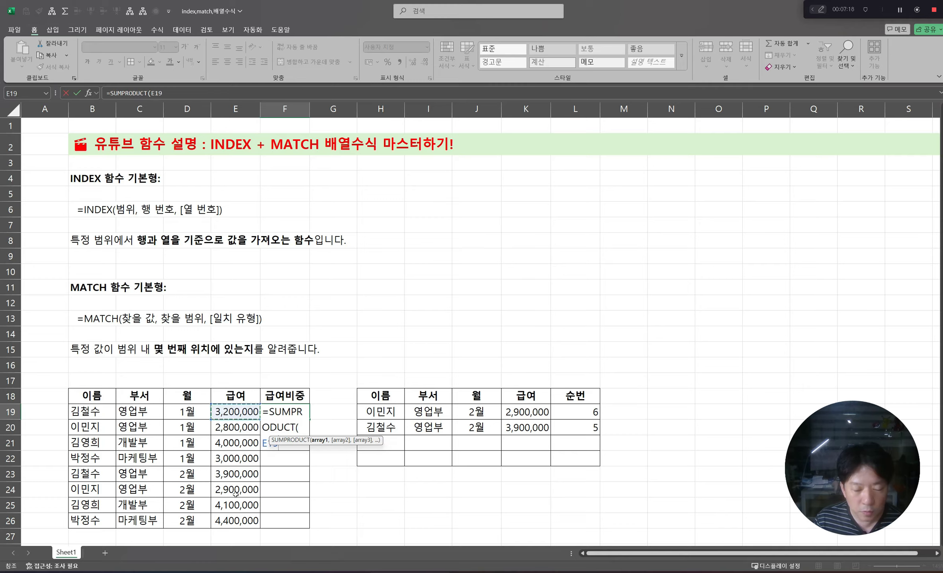
shift+click(233, 524)
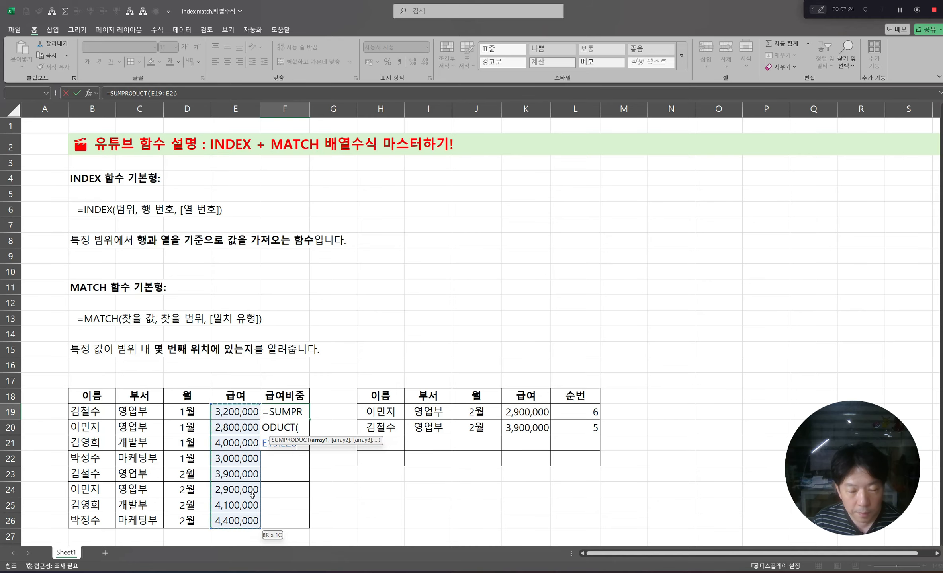
key(F4)
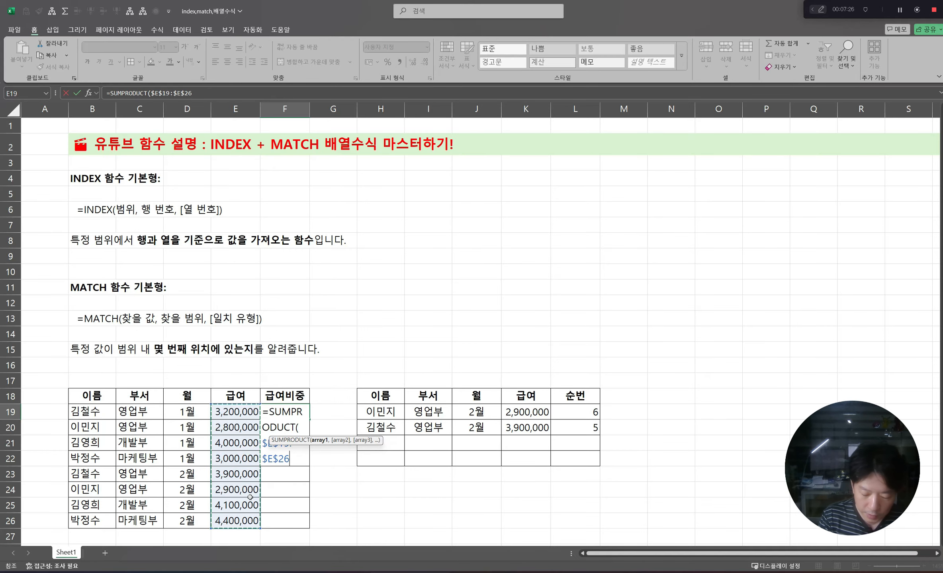
- Multiply the salary range in the F19 formula by the department condition ($C$19:$C$26=C19)
text(*)
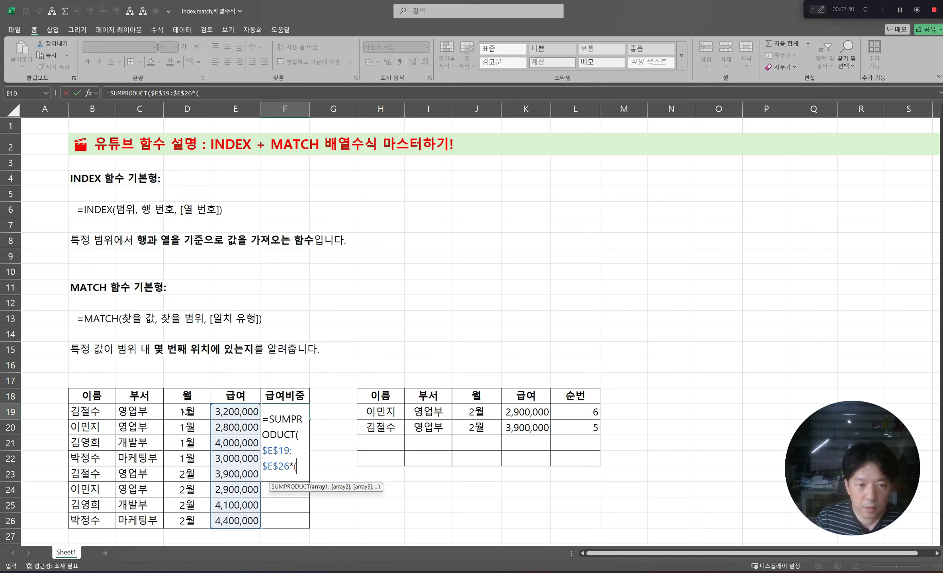
click(127, 412)
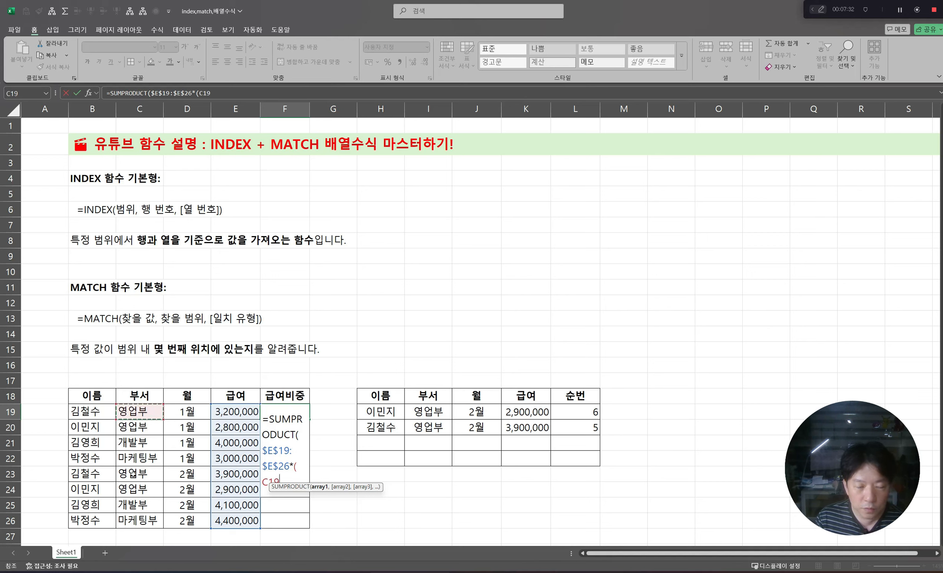
shift+click(144, 522)
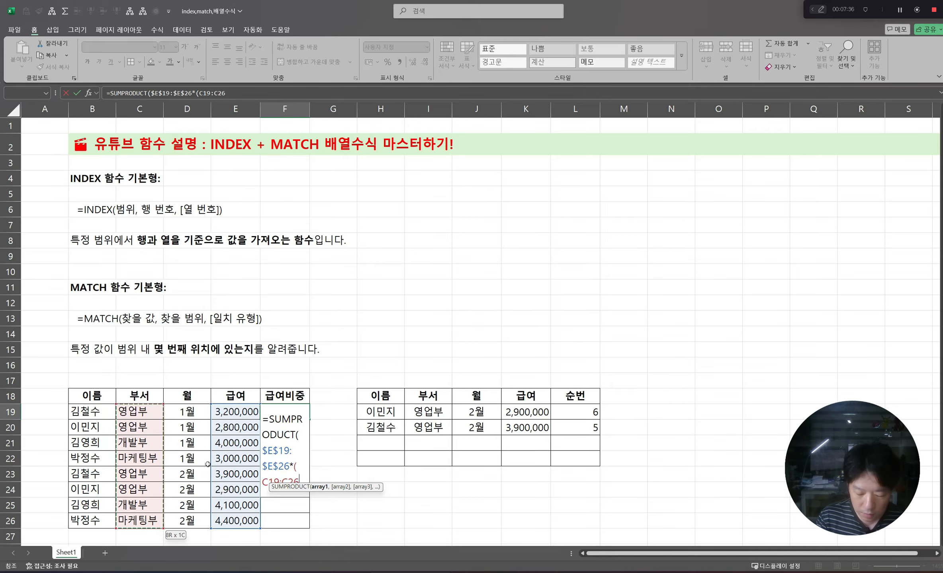
key(F4)
text(=)
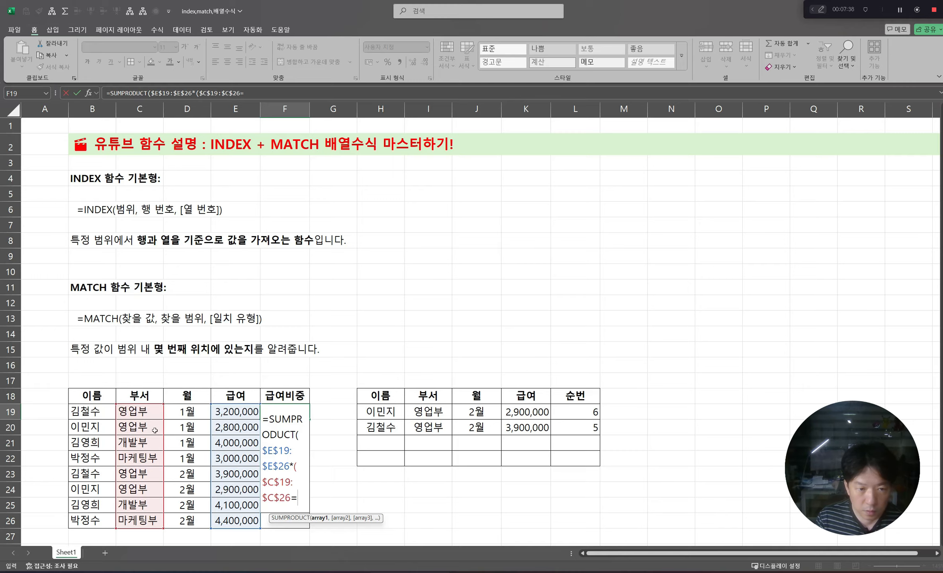
click(145, 410)
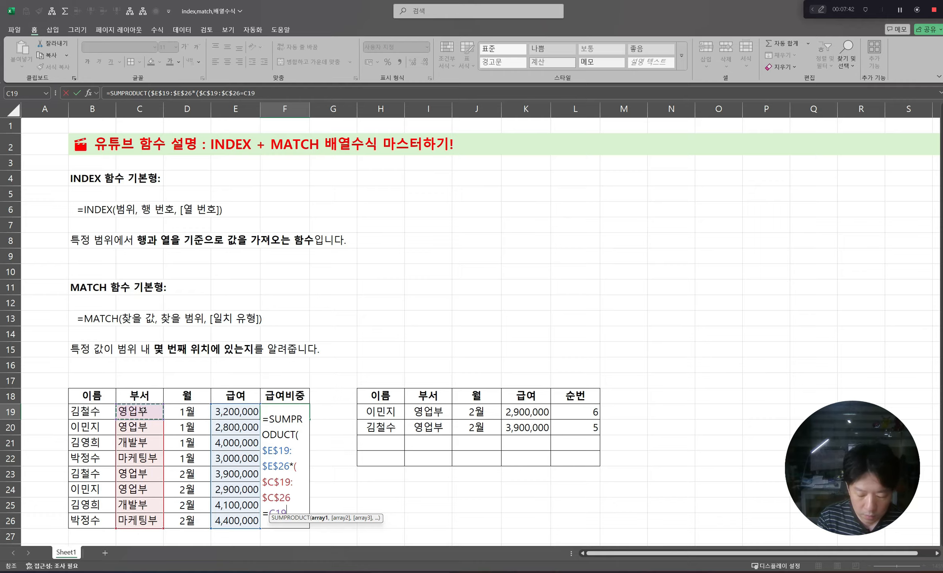
text()*()
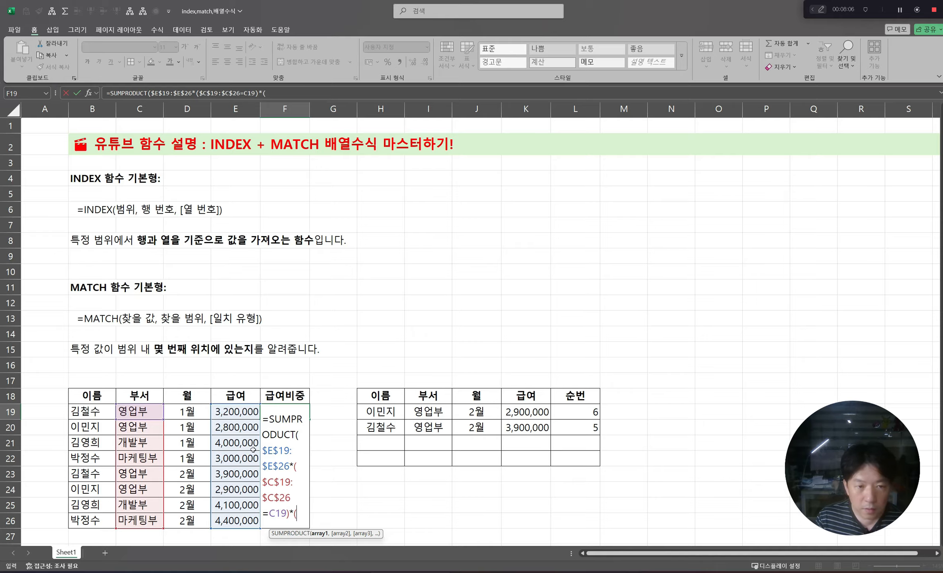
- Add the month condition ($D$19:$D$26=D19) as a further factor and enter the completed SUMPRODUCT formula
drag(187, 412, 187, 522)
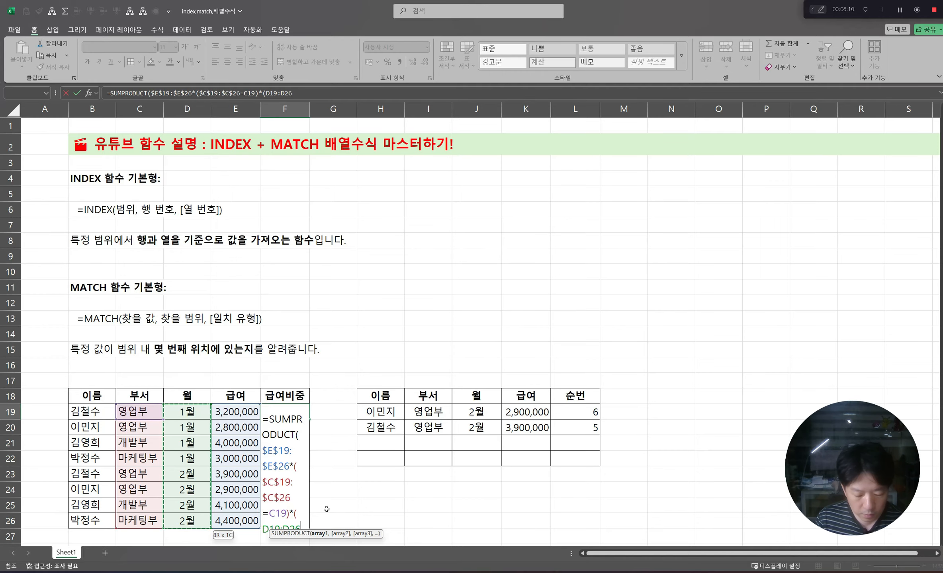
key(F4)
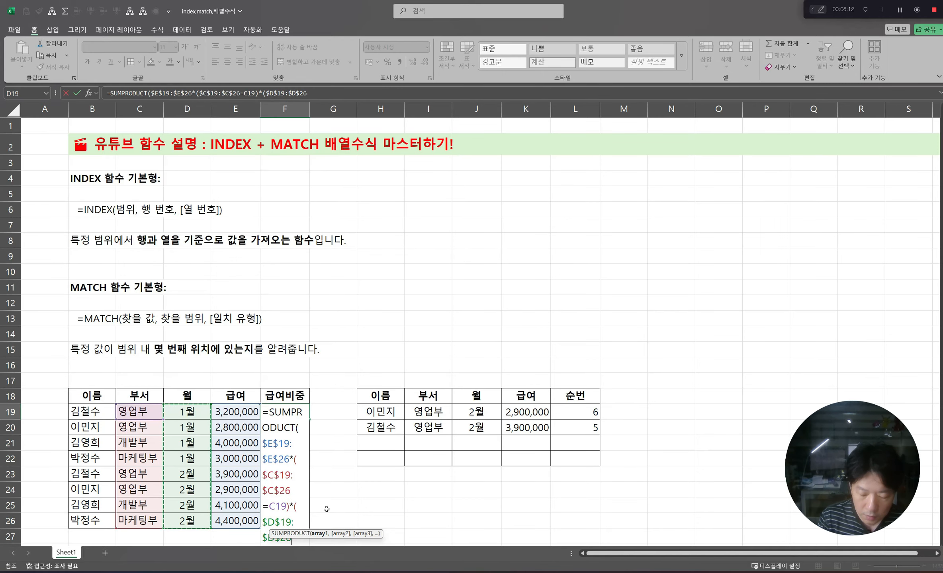
text(=)
click(194, 412)
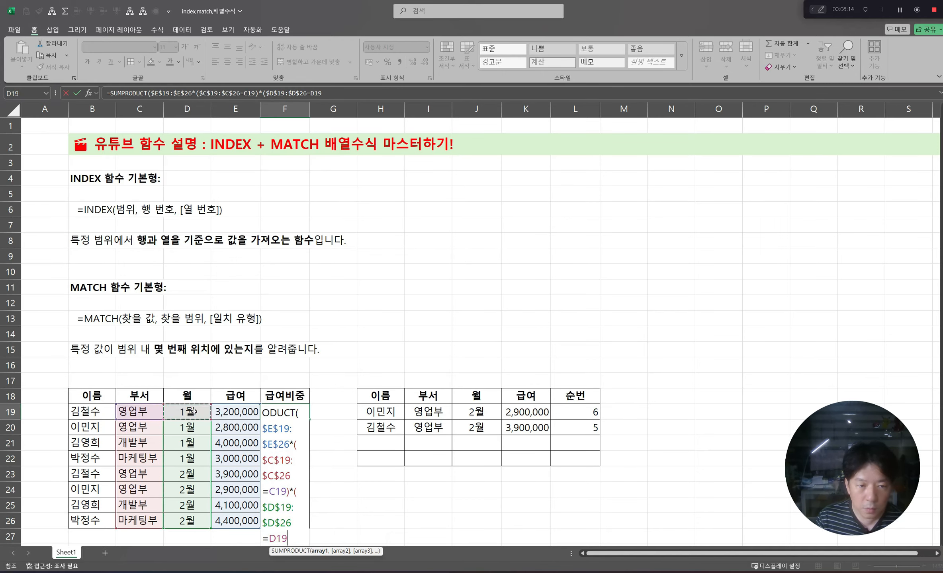
text())
key(Return)
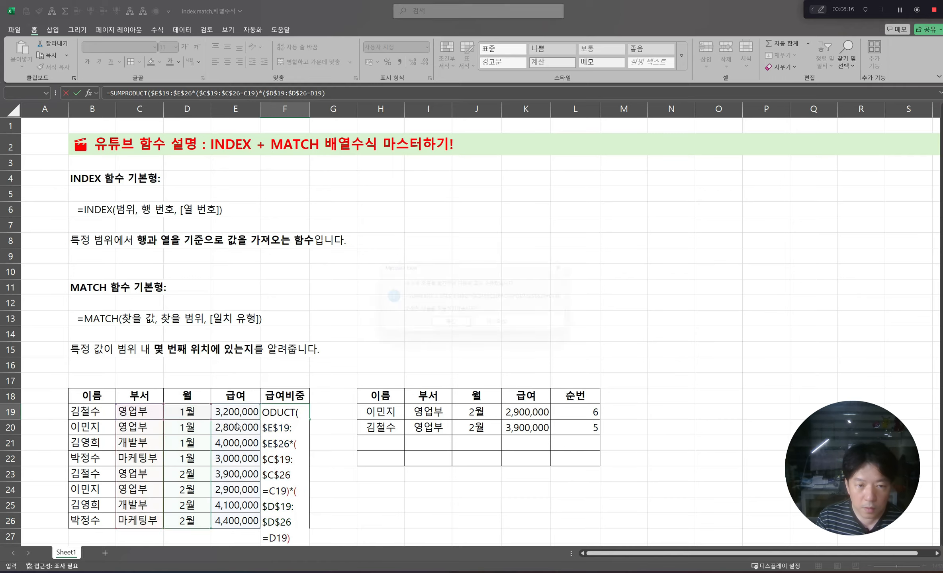
key(Return)
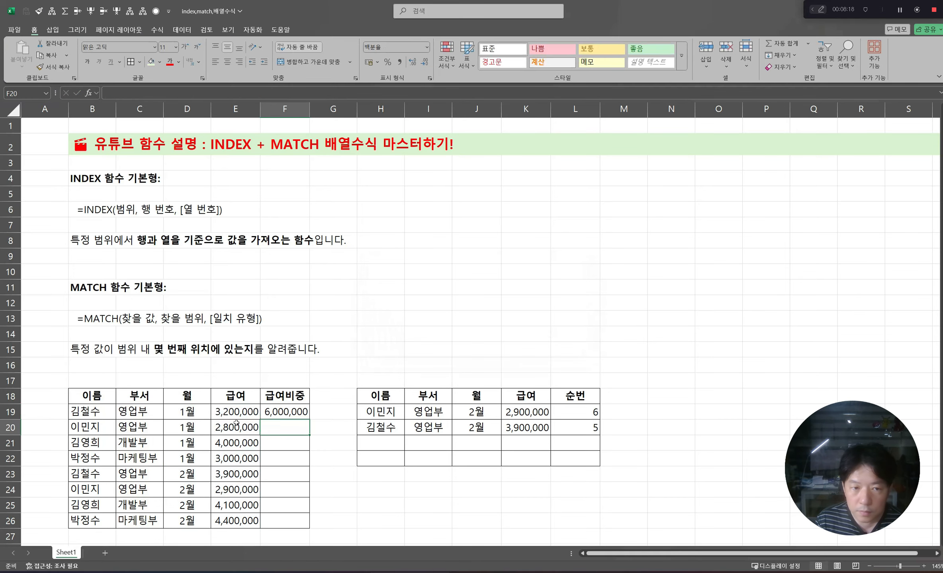
- Check the SUMPRODUCT formula in F19 and fill it down through F26
key(F2)
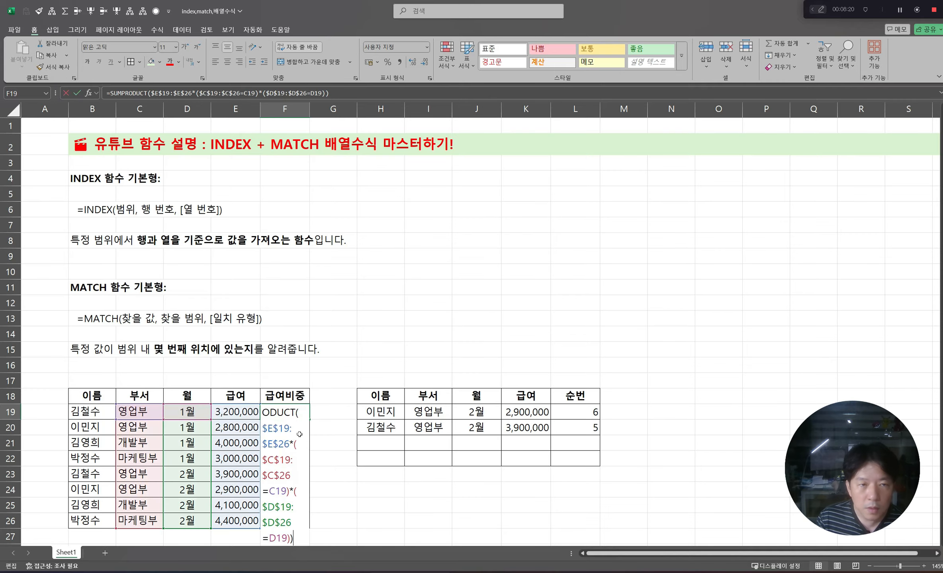
key(Escape)
key(F2)
key(Escape)
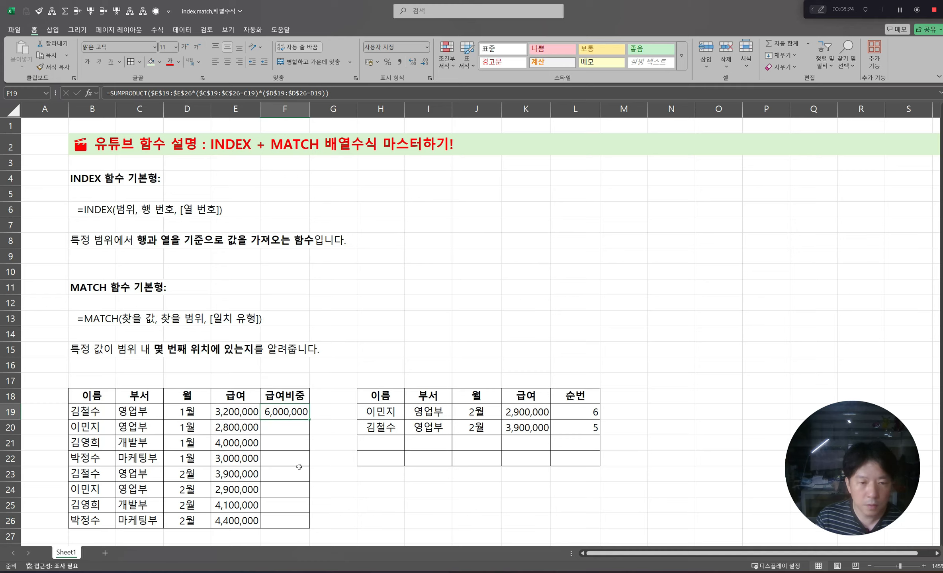
drag(309, 418, 311, 522)
click(291, 511)
click(282, 522)
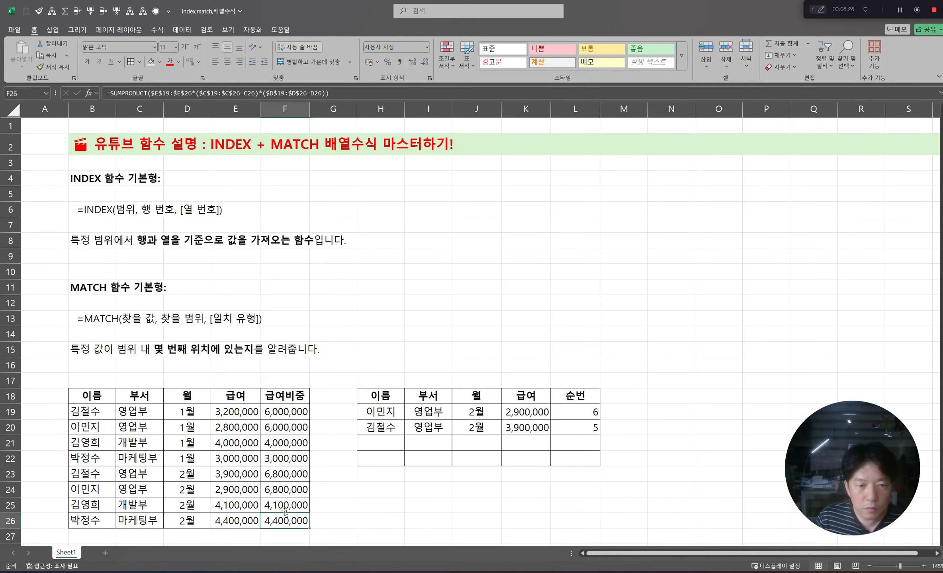
- Review the SUMPRODUCT formulas row by row in the 급여비중 column, F19 to F26, and select the whole range
click(292, 414)
key(F2)
key(Escape)
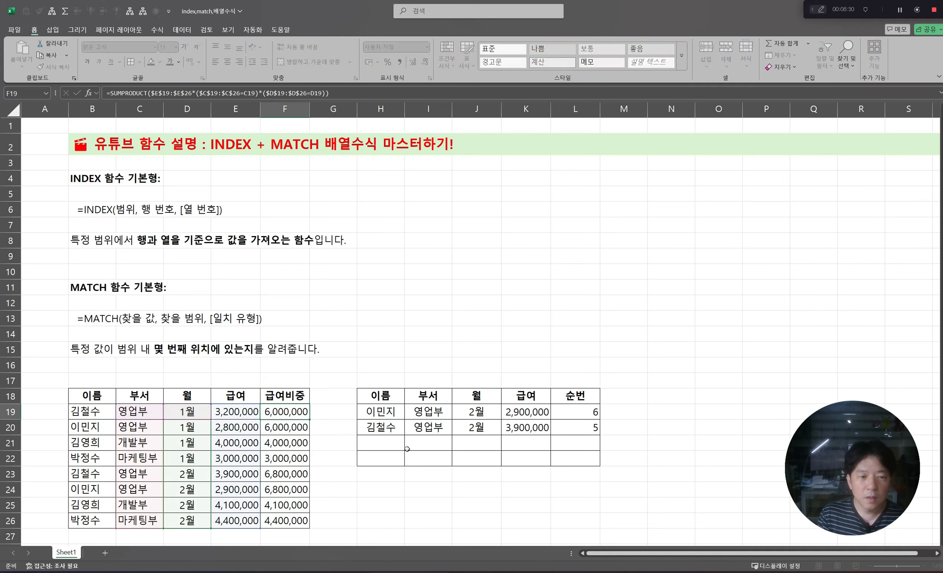
key(Down)
key(F2)
key(Return)
key(F2)
key(Return)
key(F2)
key(Return)
key(Down)
key(Down)
key(Down)
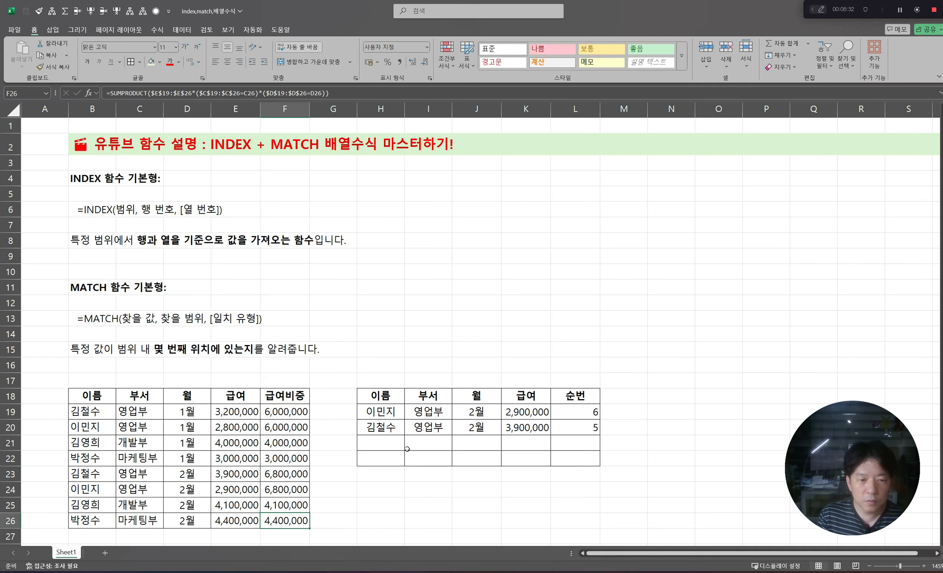
key(Up)
key(Down)
key(shift+Up)
key(shift+Up)
key(shift+Up)
key(shift+Up)
key(shift+Up)
key(shift+Up)
key(shift+Up)
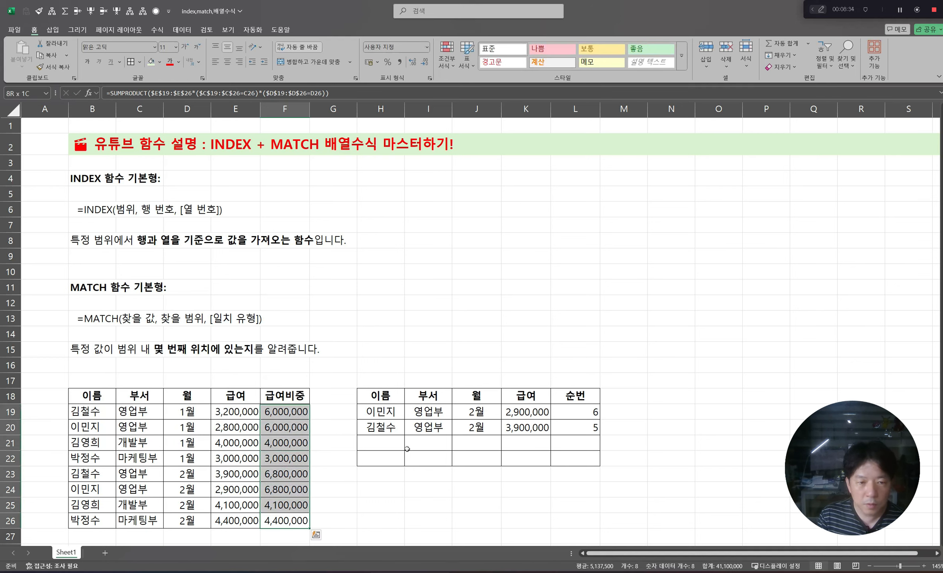
- Divide the F19 formula by a copy of its own SUMPRODUCT expression and fill it down through F26
key(Up)
key(Up)
key(Up)
key(Up)
key(Up)
key(Up)
key(Up)
key(F2)
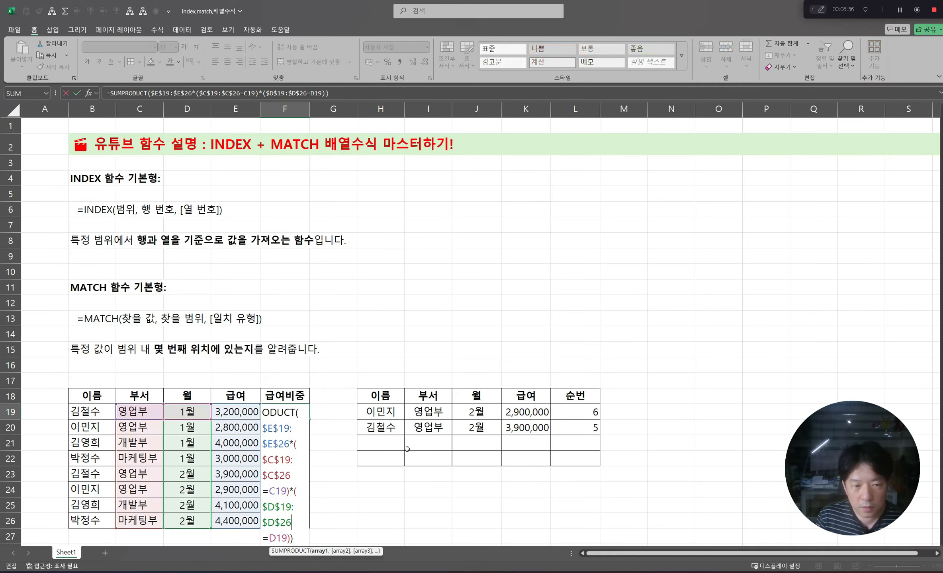
key(ctrl+Home)
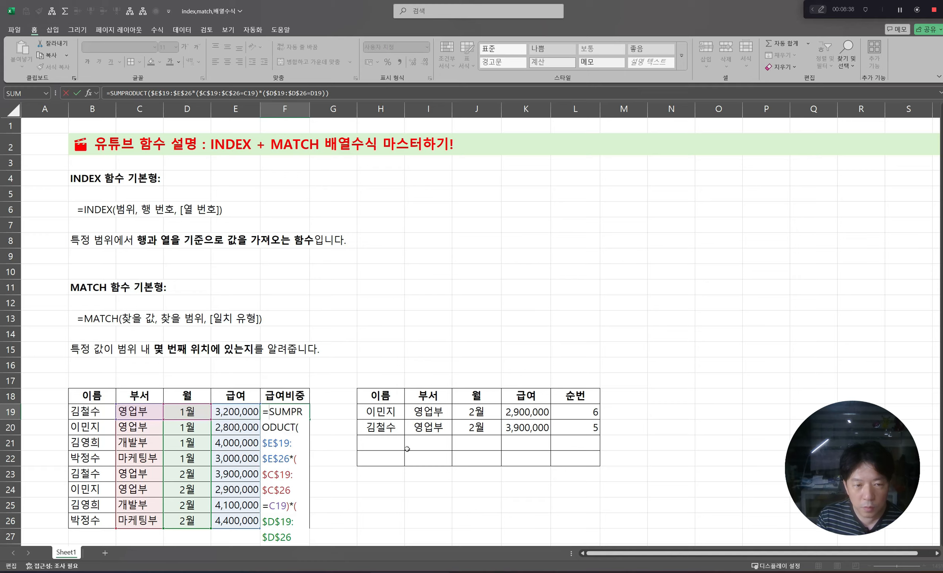
key(ctrl+shift+End)
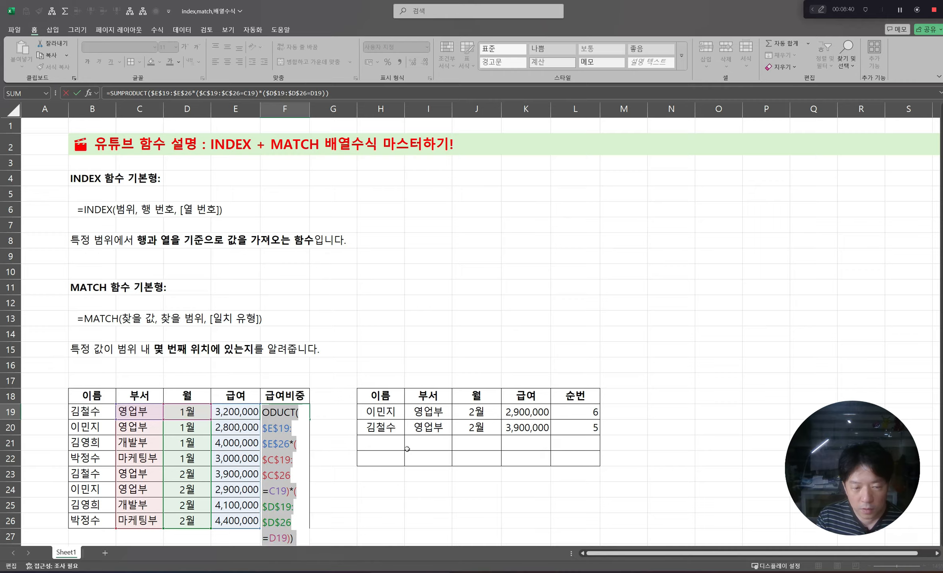
key(ctrl+c)
key(ctrl+Home)
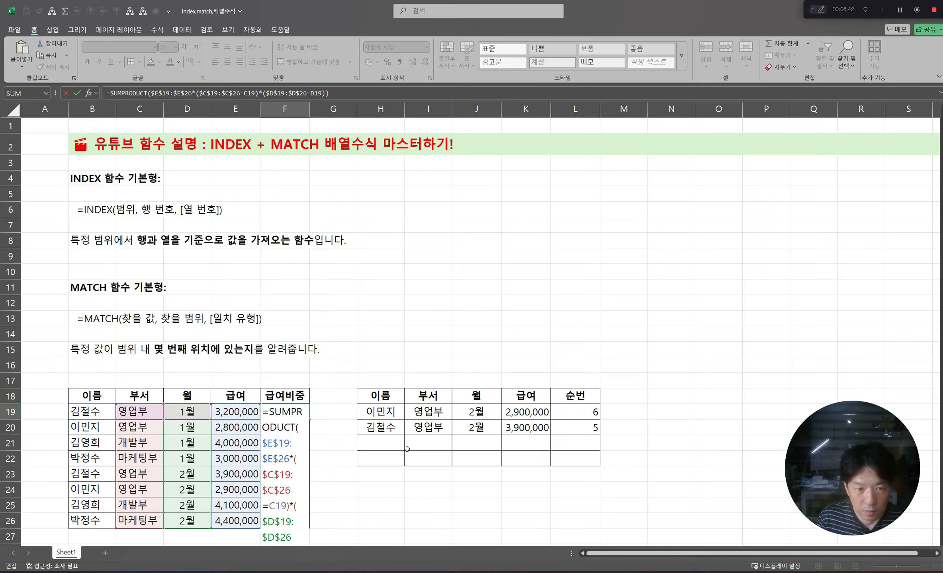
key(ctrl+v)
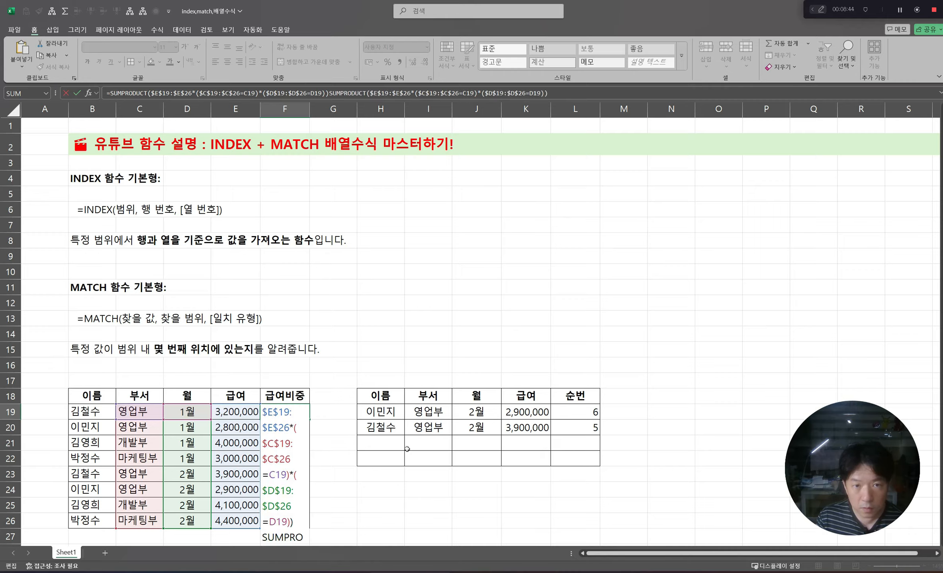
text(/)
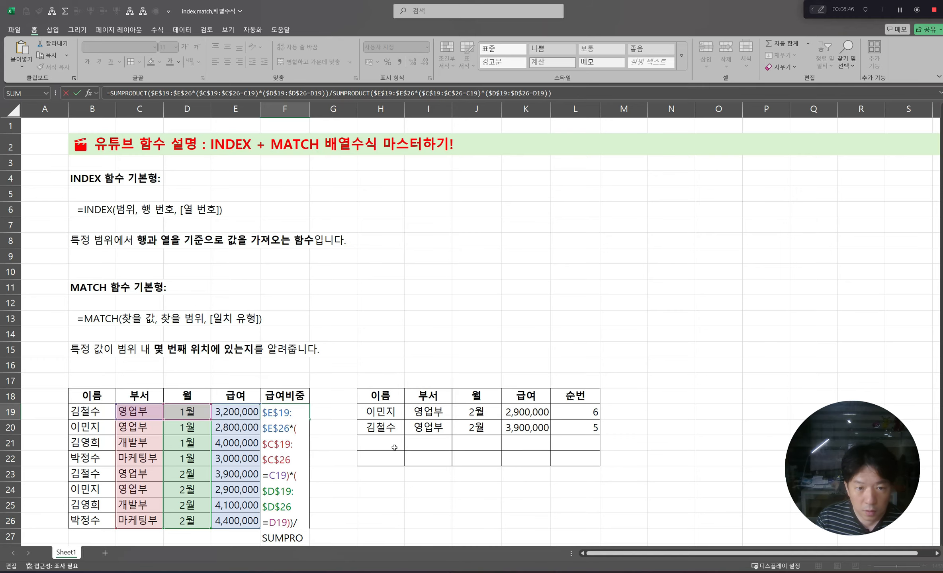
key(ctrl+Return)
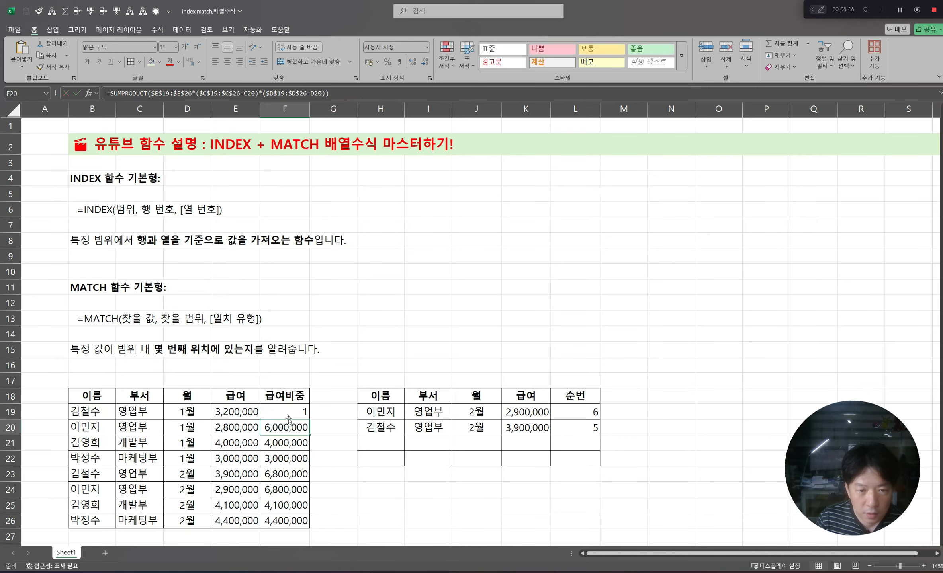
drag(311, 420, 312, 523)
- Multiply the numerator SUMPRODUCT in F19 by the name condition ($B$19:$B$26=B19) and enter the formula
click(284, 416)
key(F2)
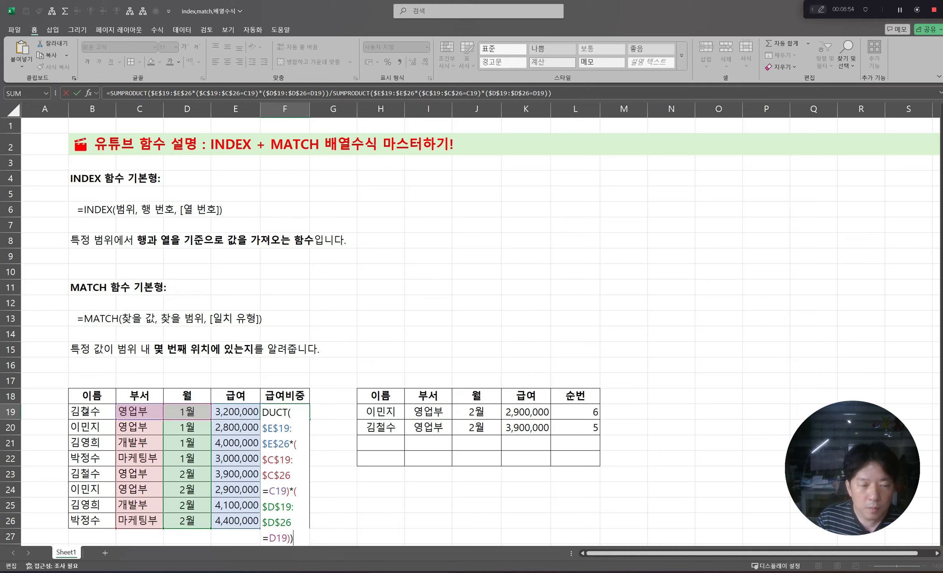
click(294, 446)
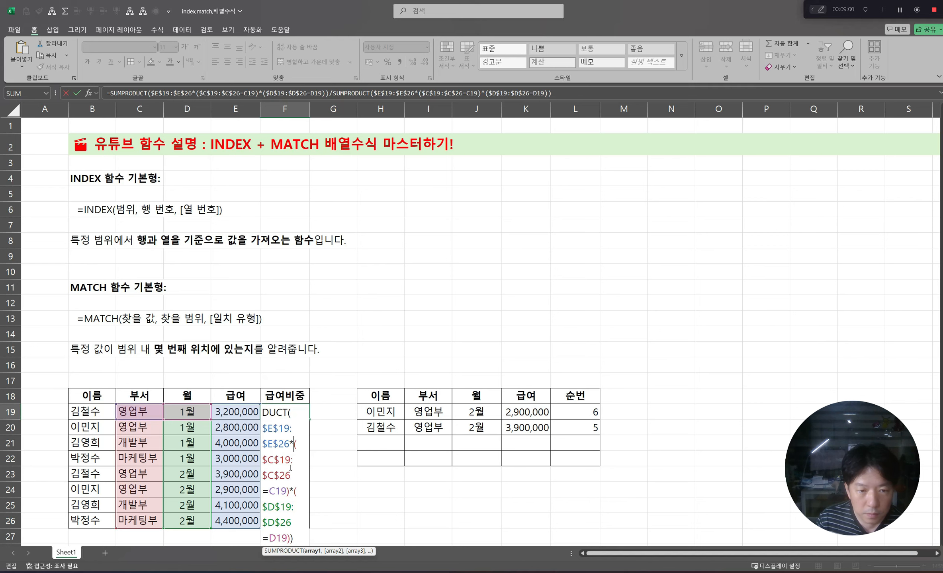
scroll(291, 520, down, 6)
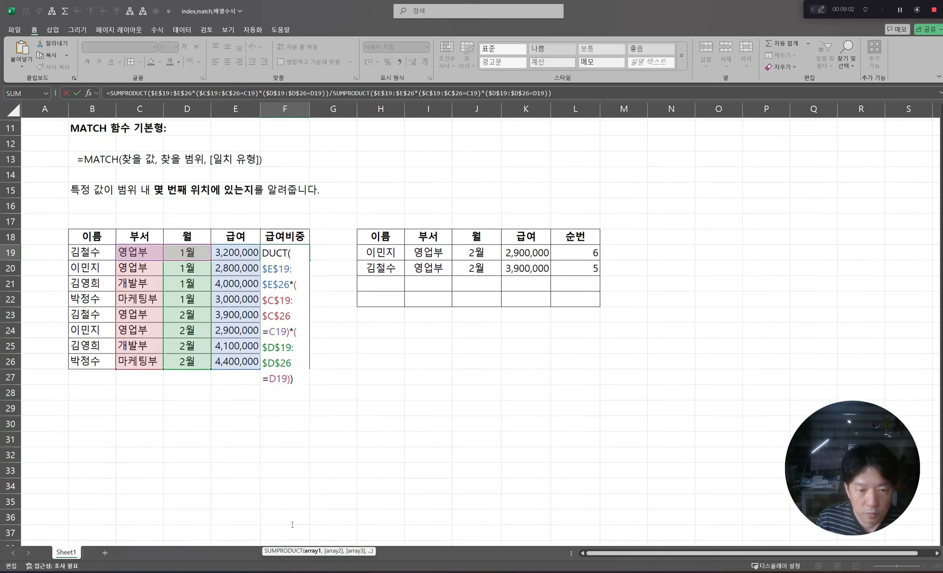
click(291, 298)
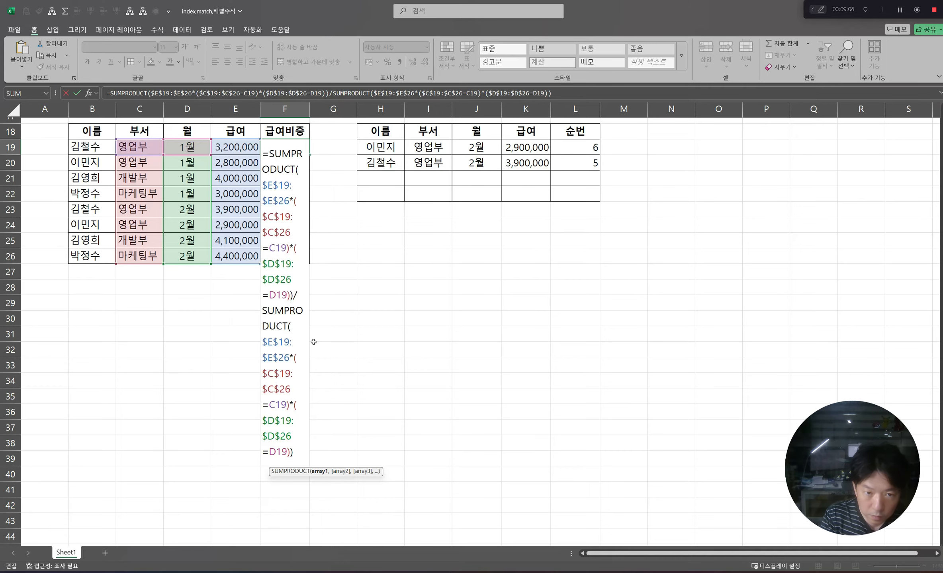
text(*)
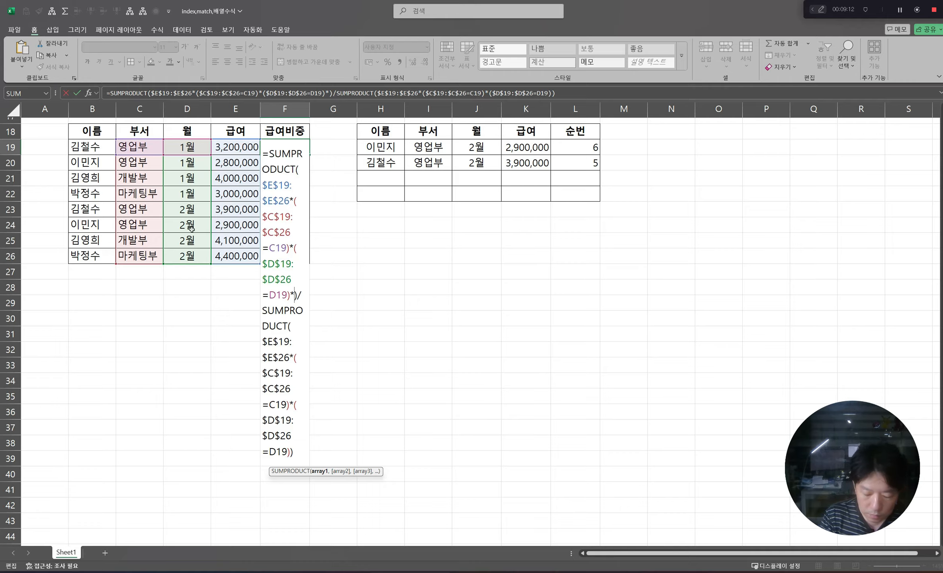
text(()
click(85, 146)
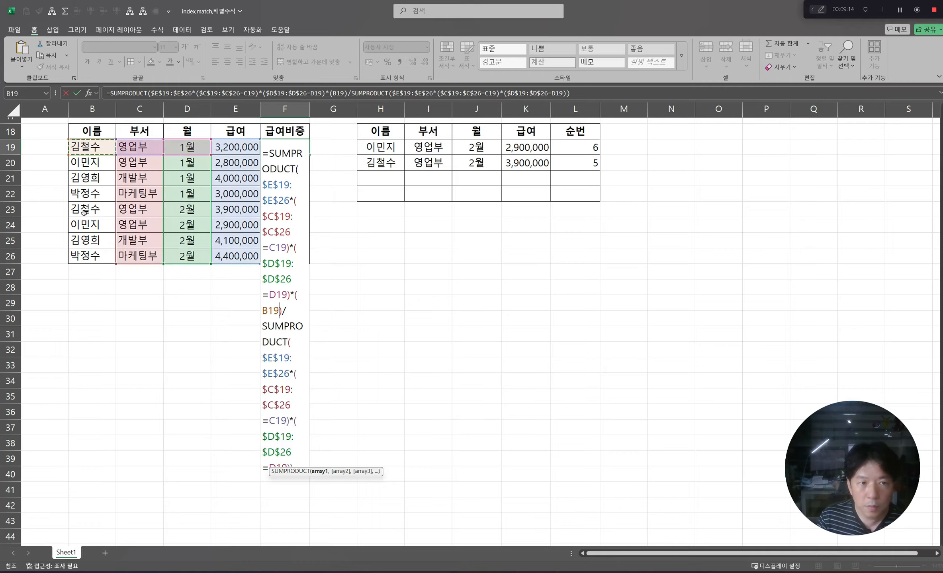
drag(85, 147, 88, 256)
key(F4)
text(=)
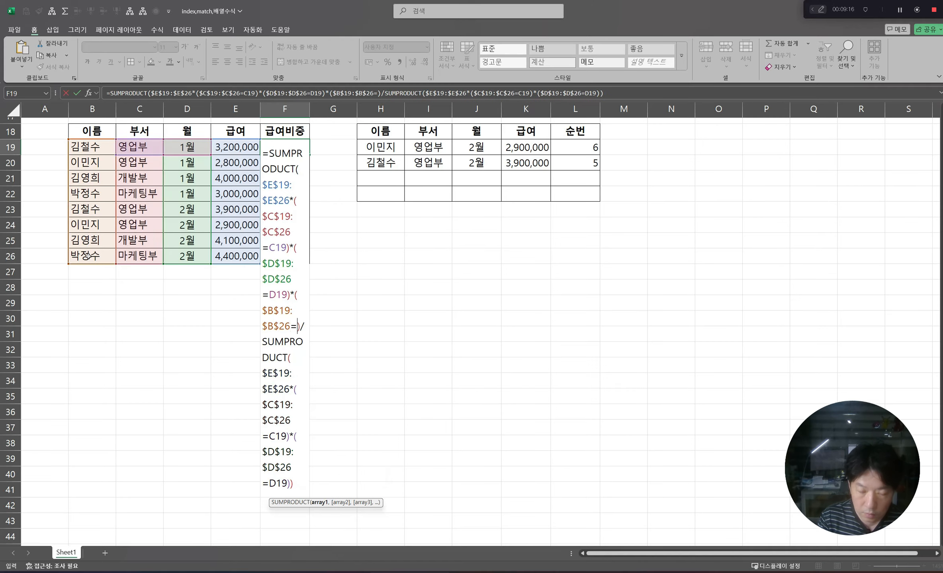
click(89, 153)
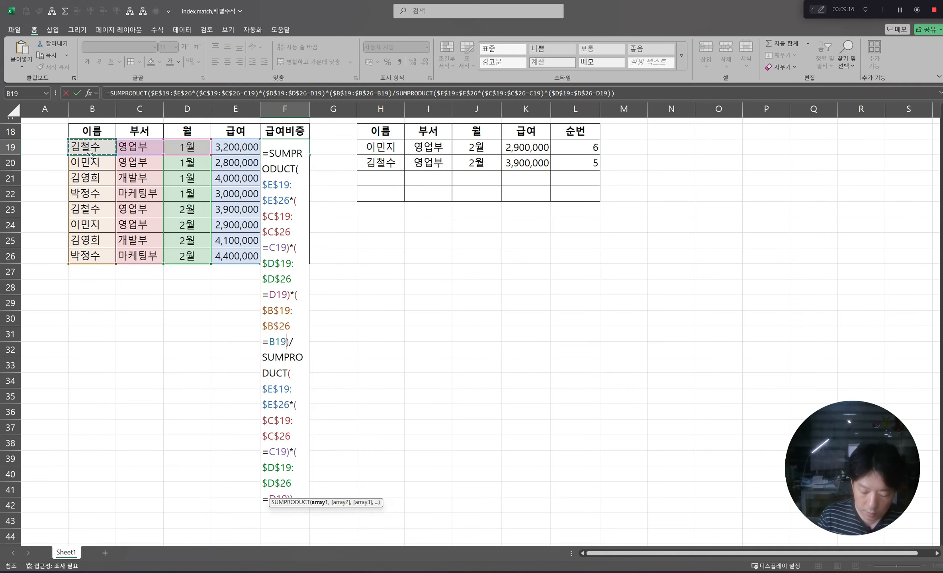
text())
key(ctrl+Return)
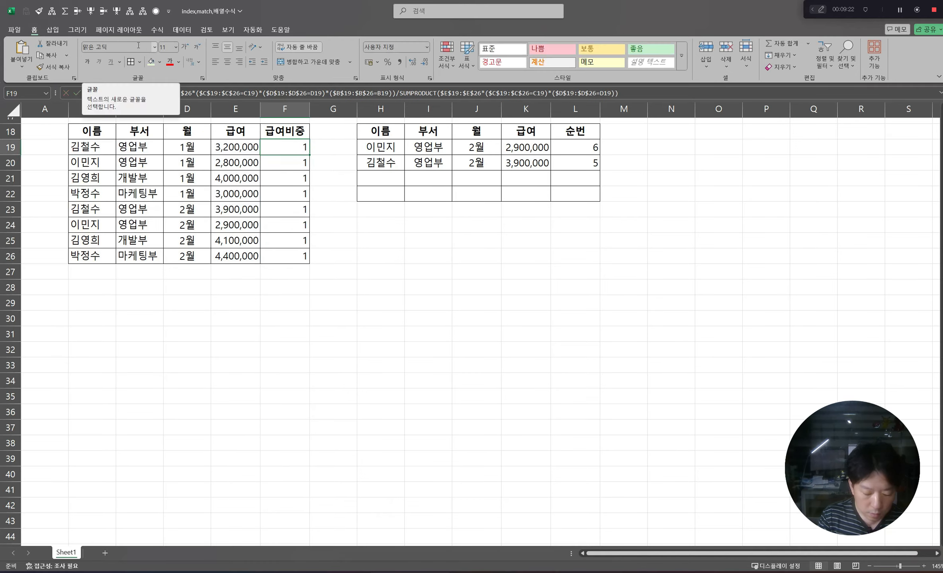
- Format F19 as a percentage and fill its formula and format down through F26
key(ctrl+shift+5)
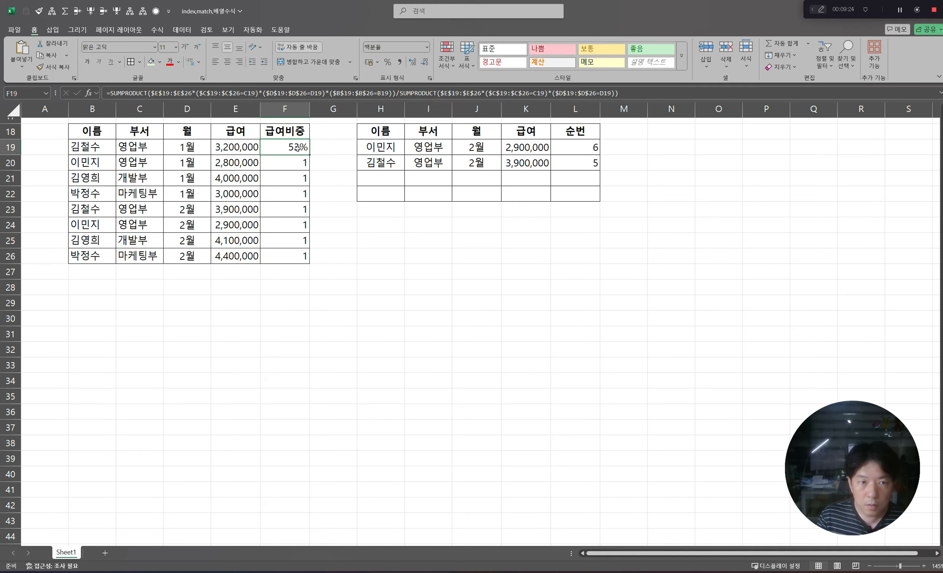
drag(308, 155, 309, 265)
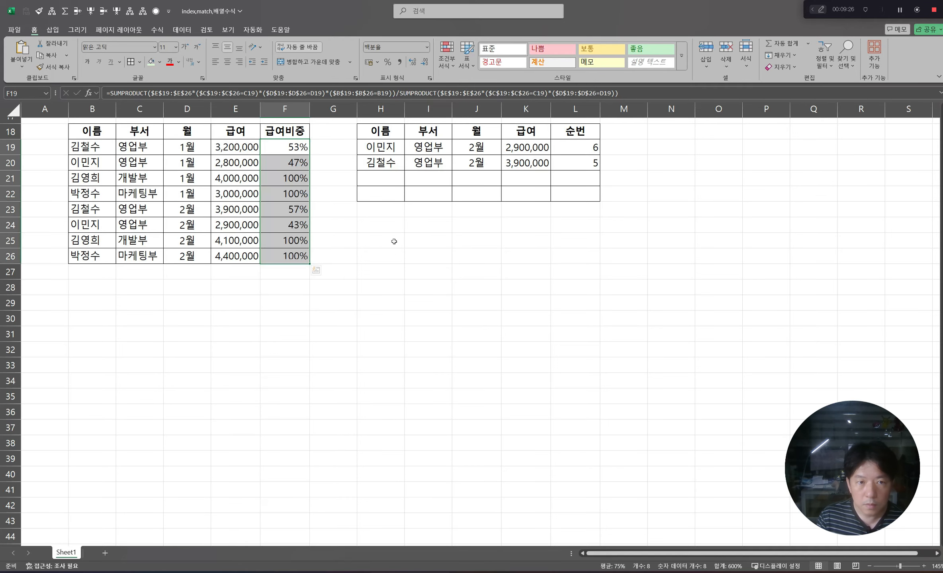
scroll(388, 235, up, 5)
click(319, 392)
- Check the ranges and row references in the 급여비중 ratio formulas from F19 down to F24
double_click(297, 411)
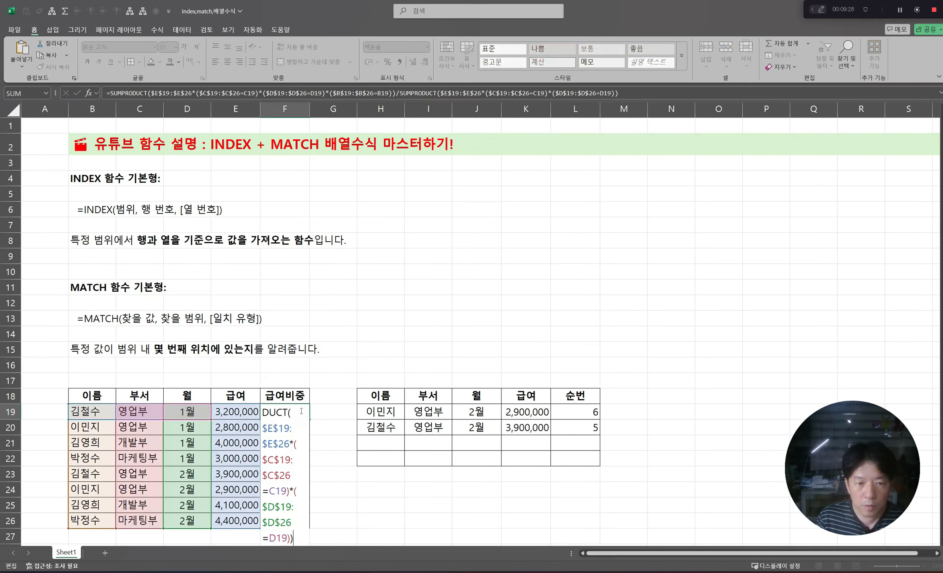
key(Escape)
key(F2)
key(Return)
key(F2)
key(Return)
key(F2)
key(Return)
key(F2)
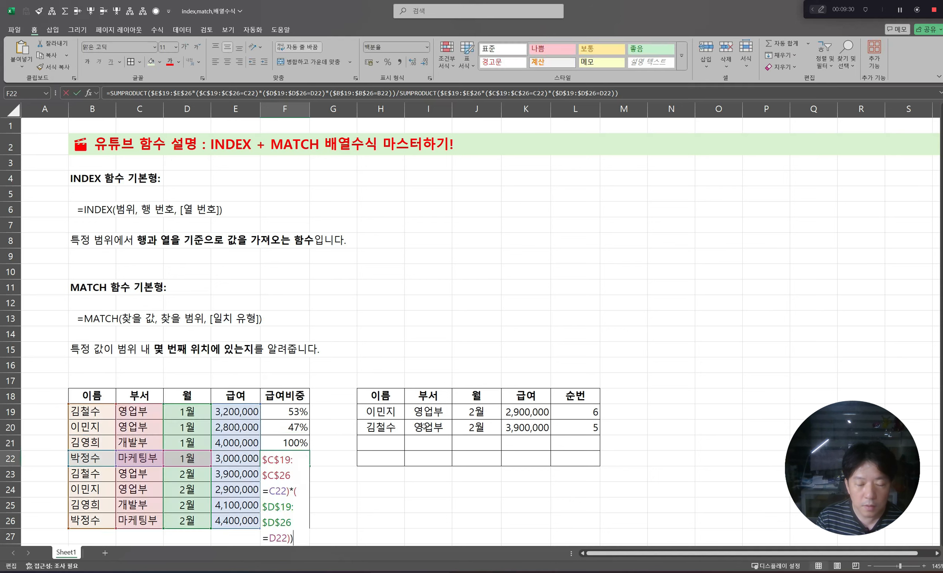
key(Return)
key(F2)
key(Return)
key(F2)
key(Escape)
key(Up)
key(F2)
key(Escape)
key(Down)
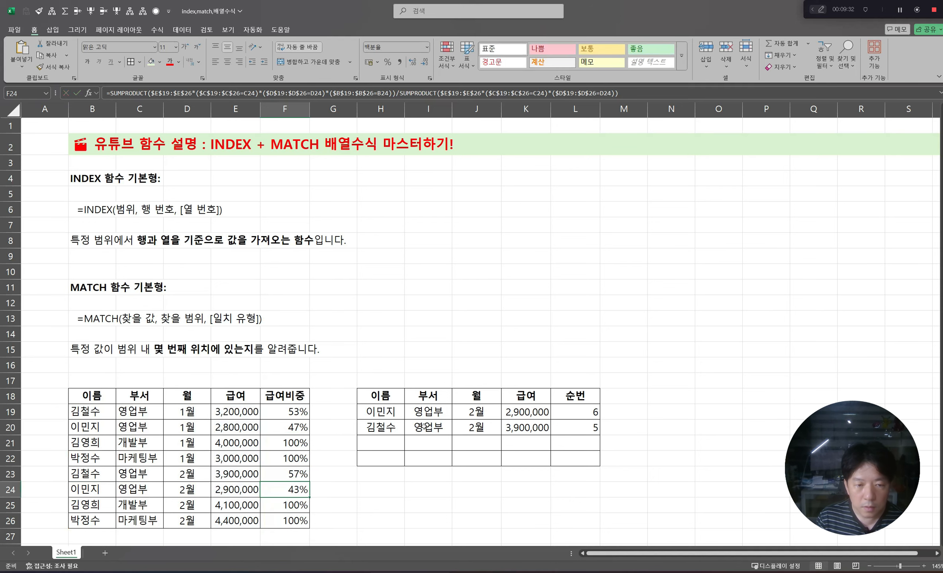
key(F2)
key(Escape)
key(Up)
key(F2)
key(Return)
key(F2)
key(Escape)
key(F2)
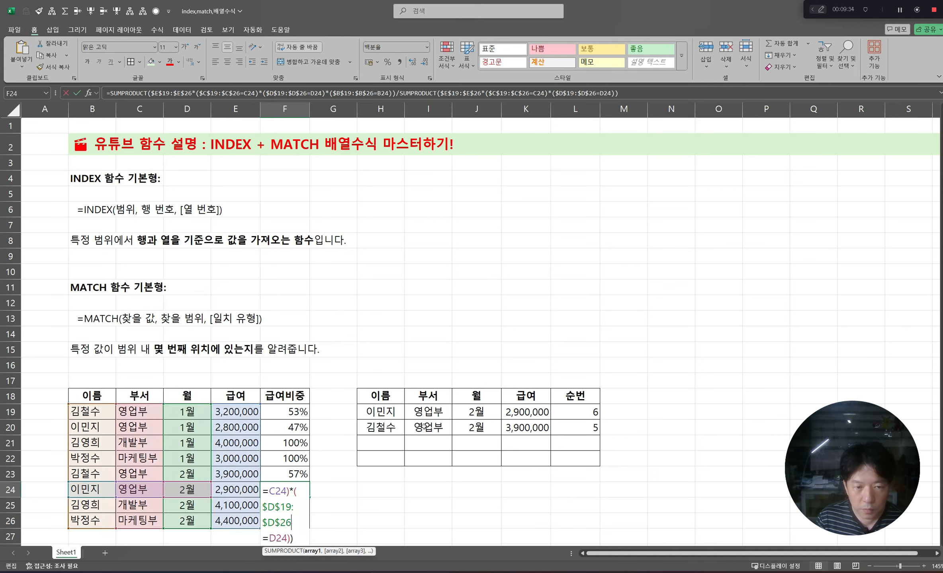
key(Escape)
key(Up)
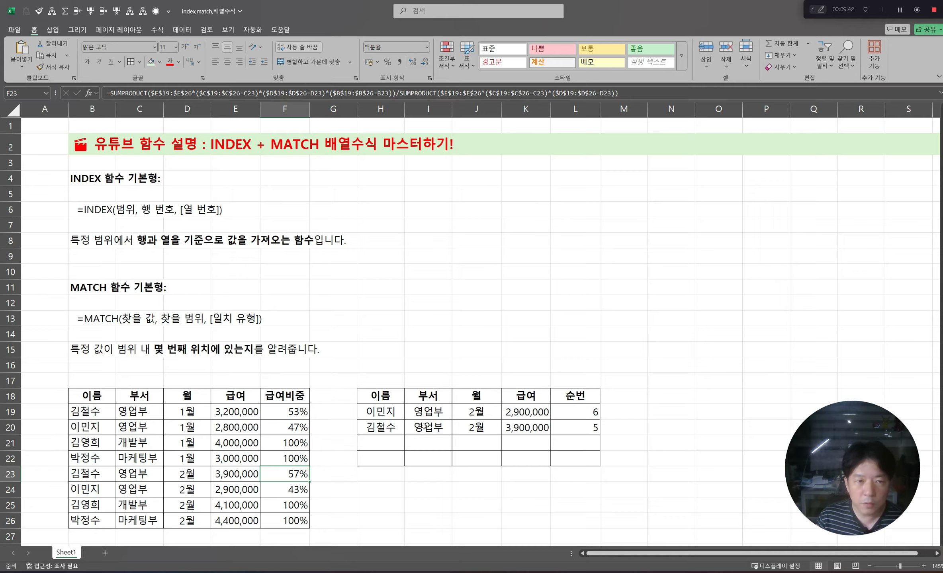
click(350, 205)
click(377, 354)
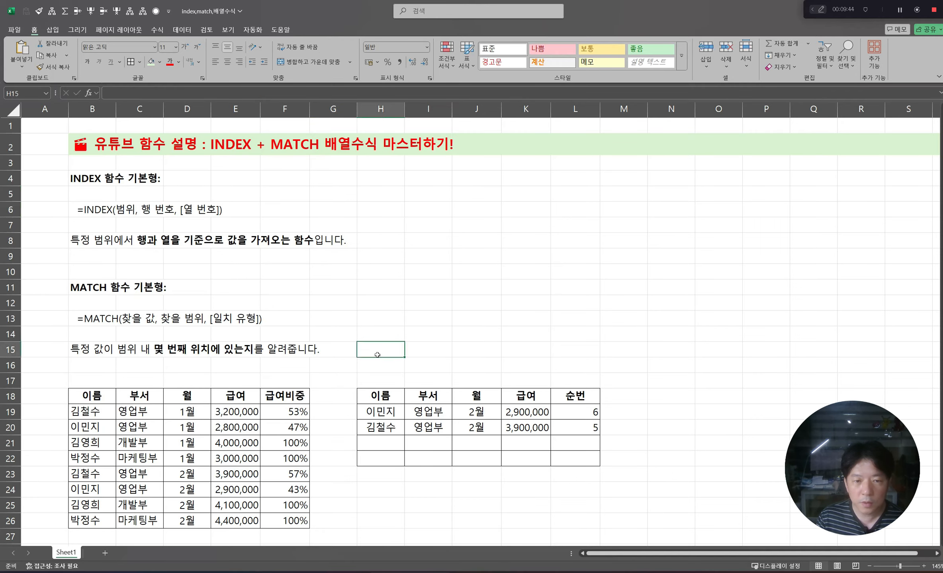
click(523, 412)
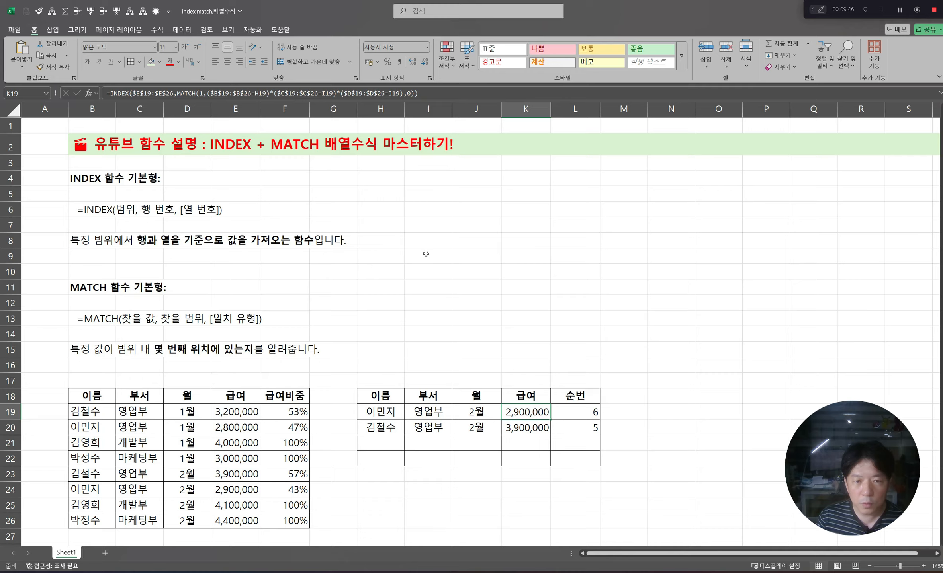
drag(549, 300, 738, 307)
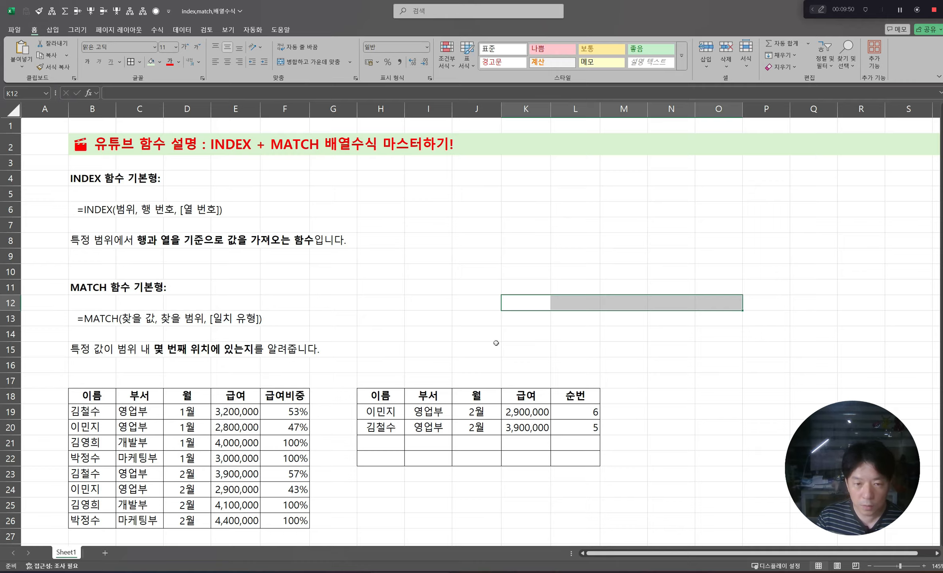
drag(287, 412, 393, 491)
click(381, 477)
click(506, 477)
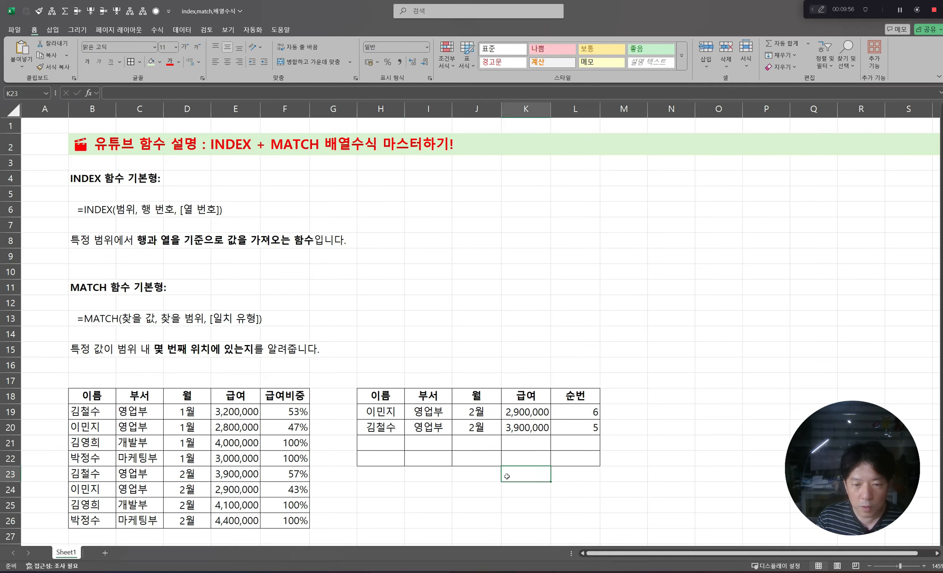
drag(557, 475, 369, 476)
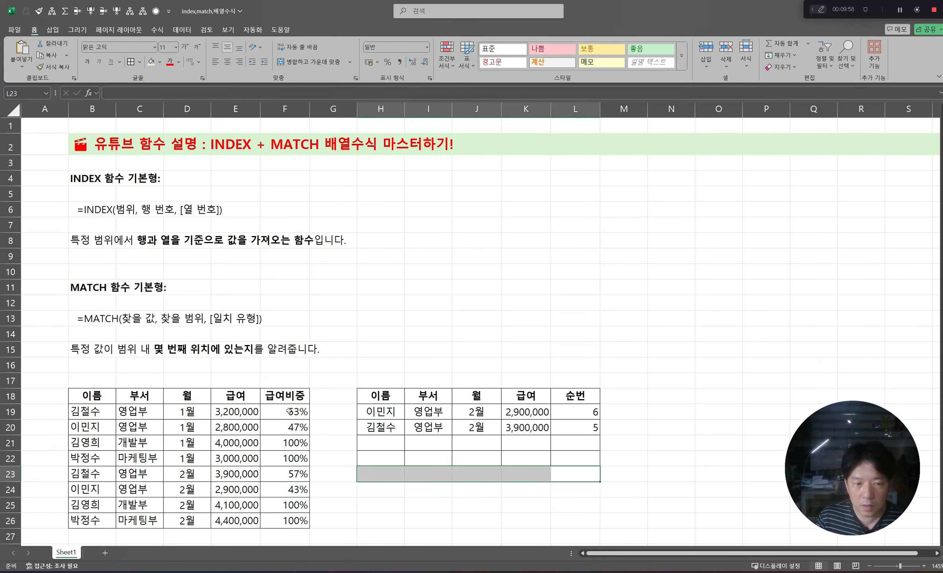
- Review the 급여비중 percentages in F19:F26 and inspect the ranges used by the F19 formula
drag(289, 412, 294, 515)
click(402, 487)
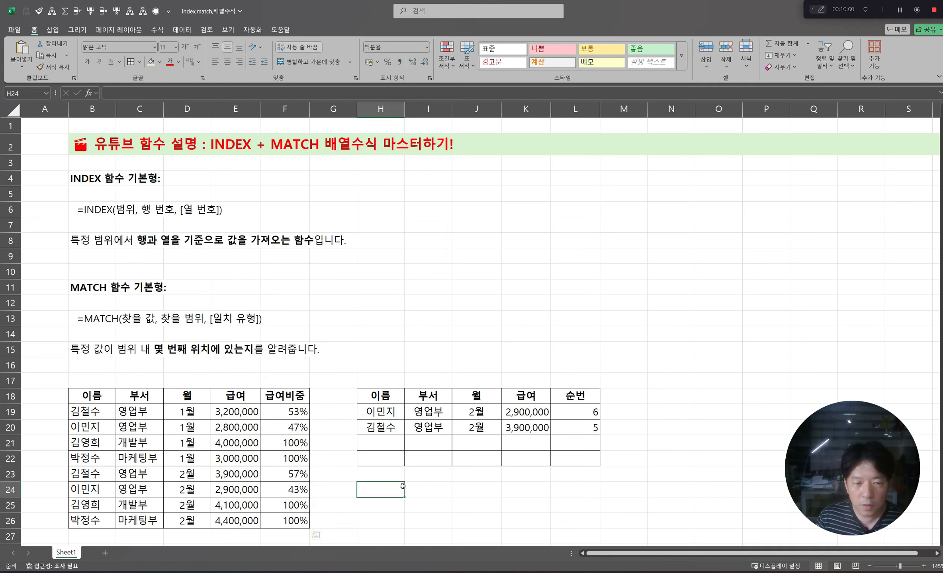
drag(293, 414, 293, 524)
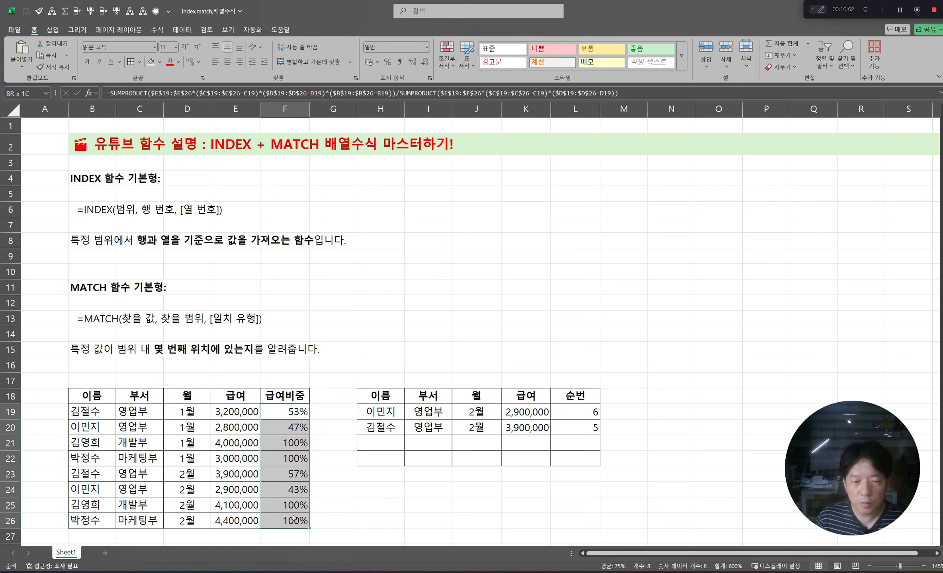
click(372, 474)
click(291, 415)
key(F2)
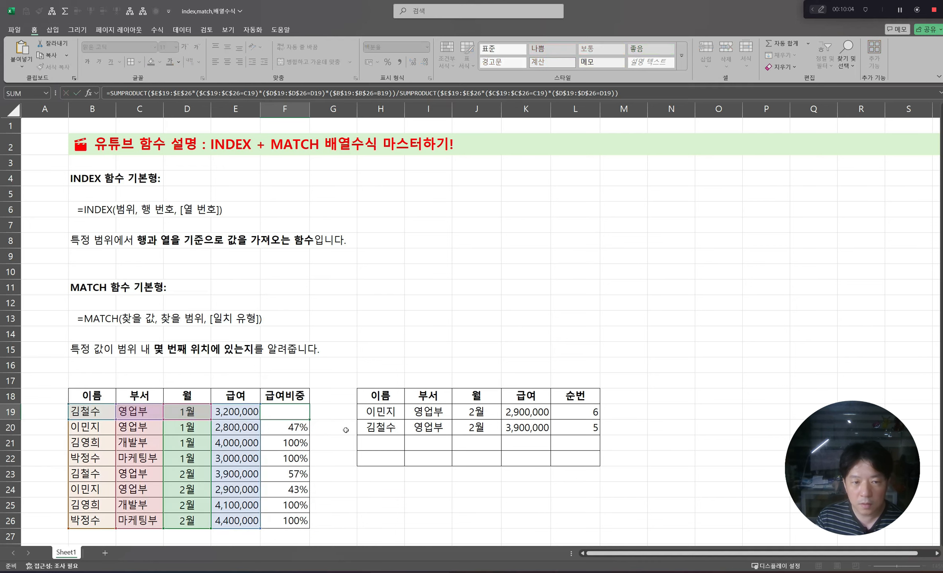
key(Escape)
key(F2)
key(Escape)
key(F2)
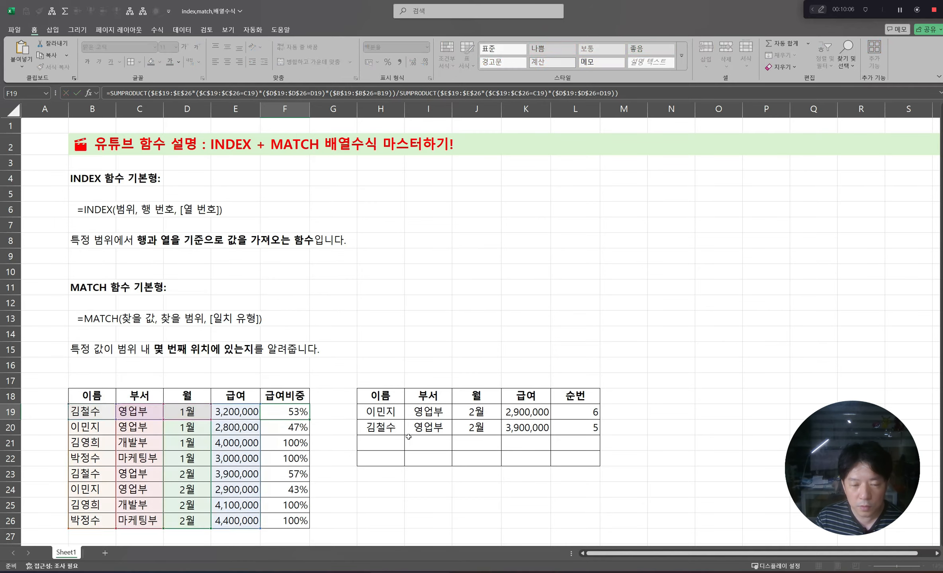
- Examine the 급여비중 results in F19:F26 and the salary lookup table in H18:L22
key(Escape)
click(392, 441)
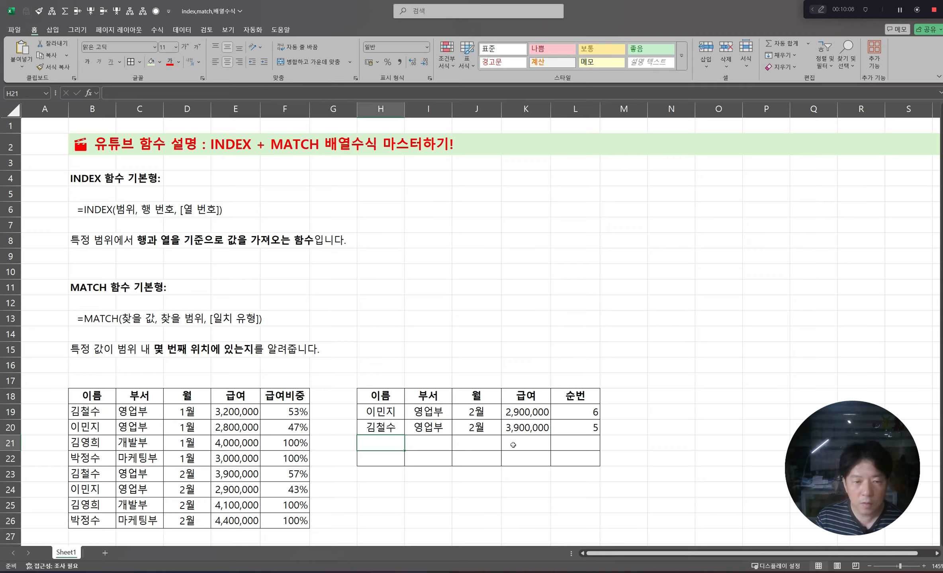
click(485, 457)
click(394, 435)
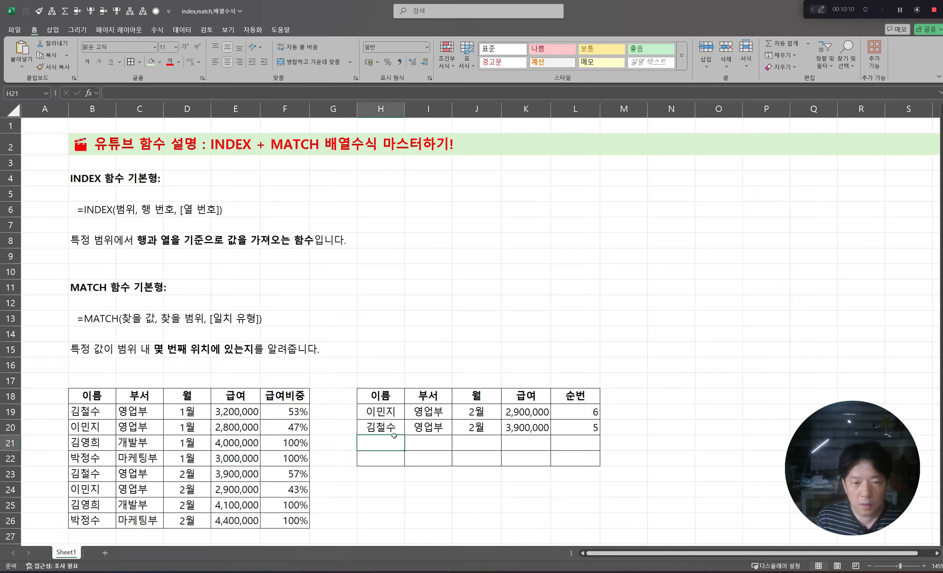
drag(394, 436, 392, 427)
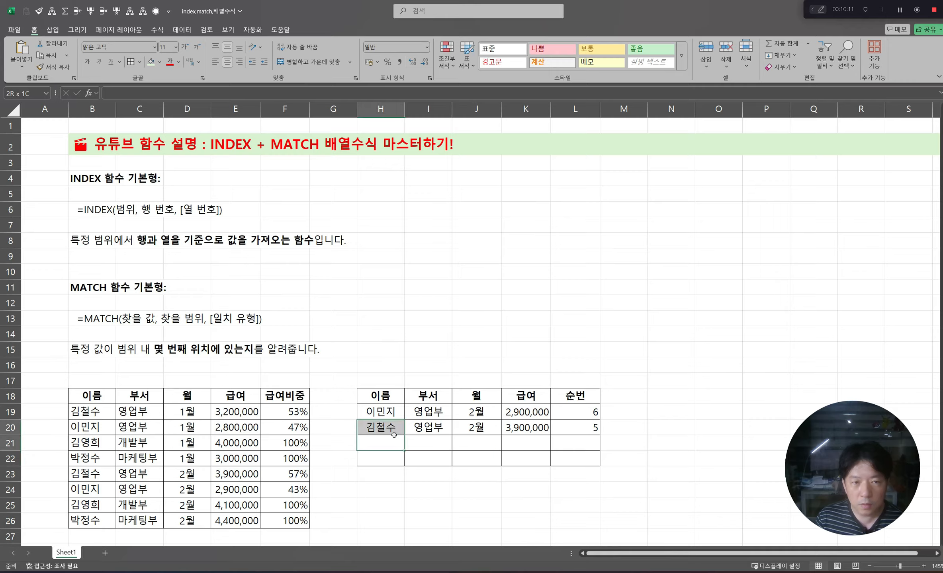
click(287, 412)
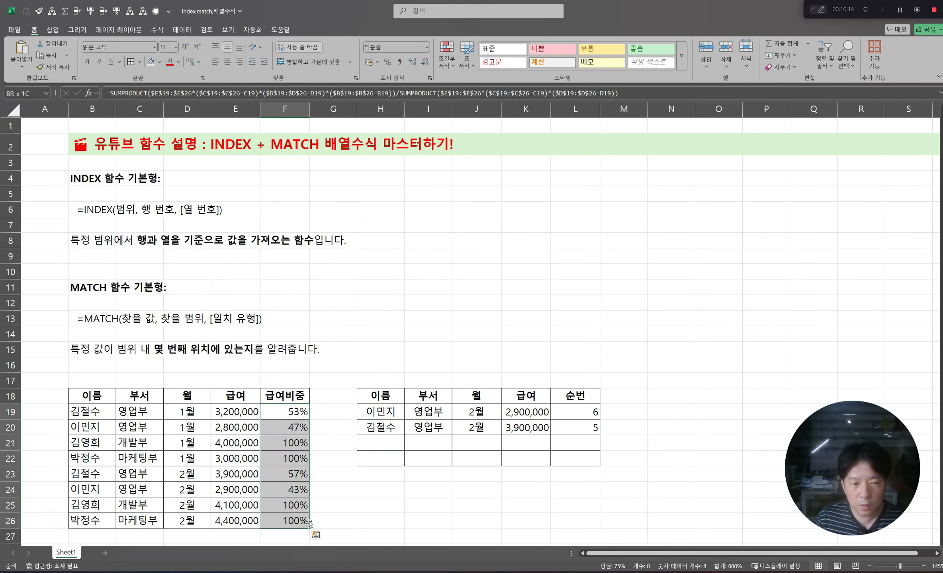
click(370, 472)
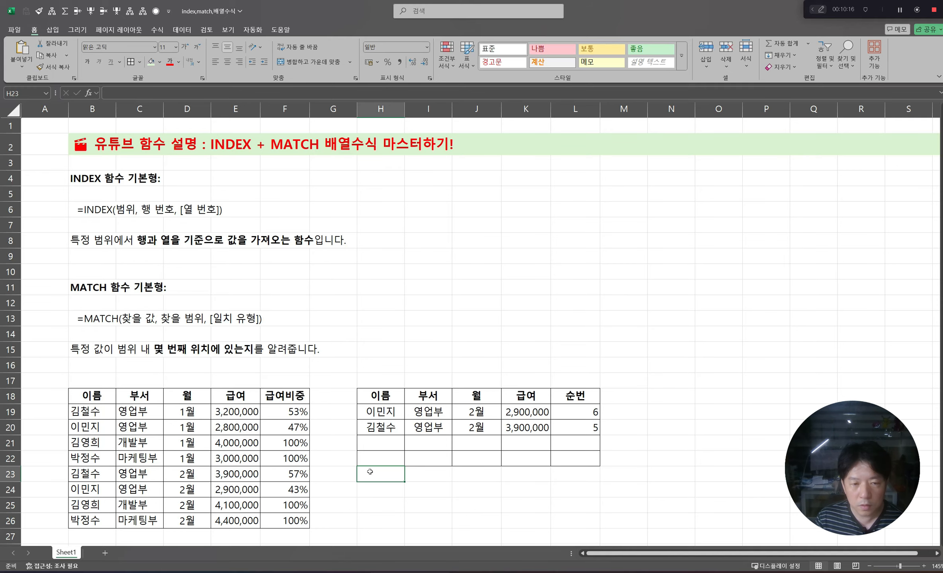
scroll(358, 452, down, 3)
scroll(358, 452, up, 3)
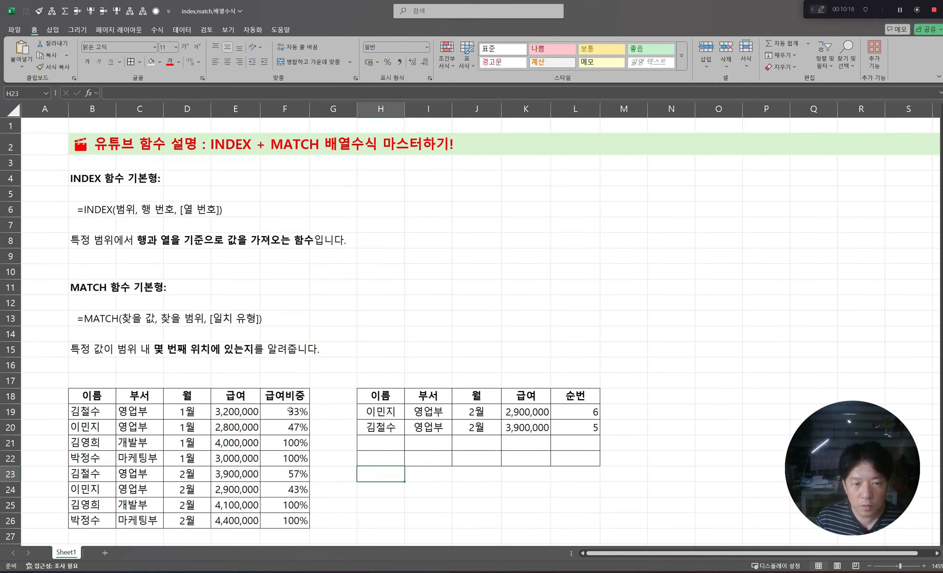
click(290, 410)
scroll(309, 452, down, 6)
drag(294, 258, 311, 266)
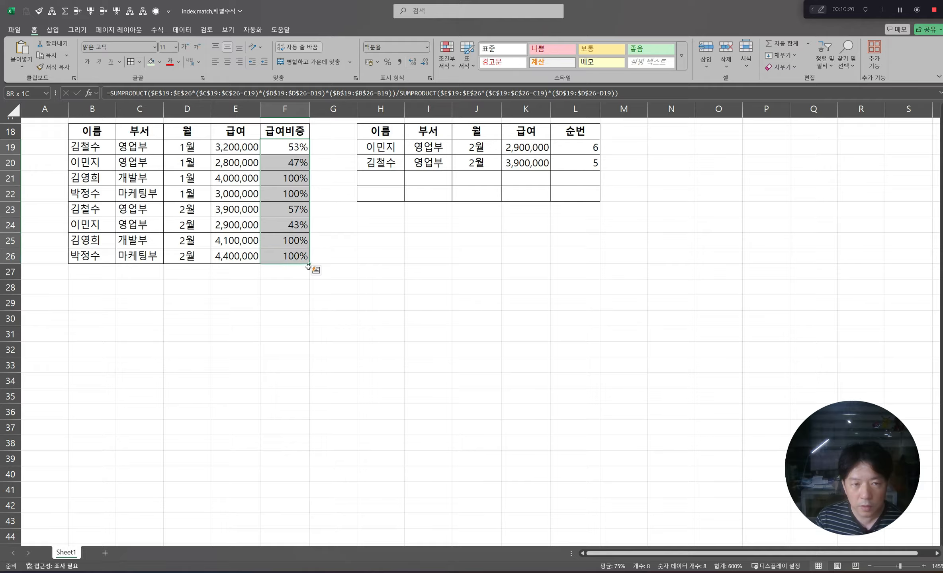
scroll(308, 313, up, 6)
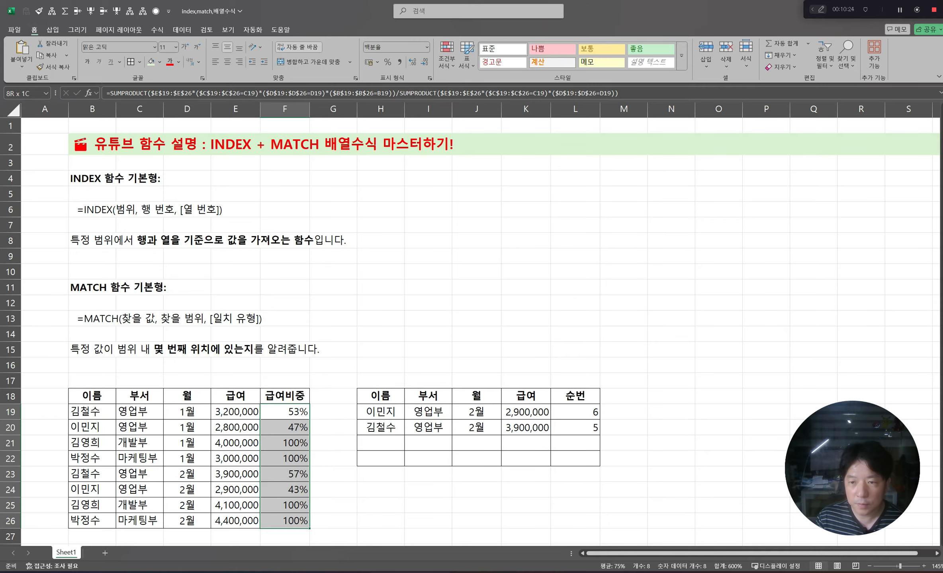
scroll(491, 260, down, 6)
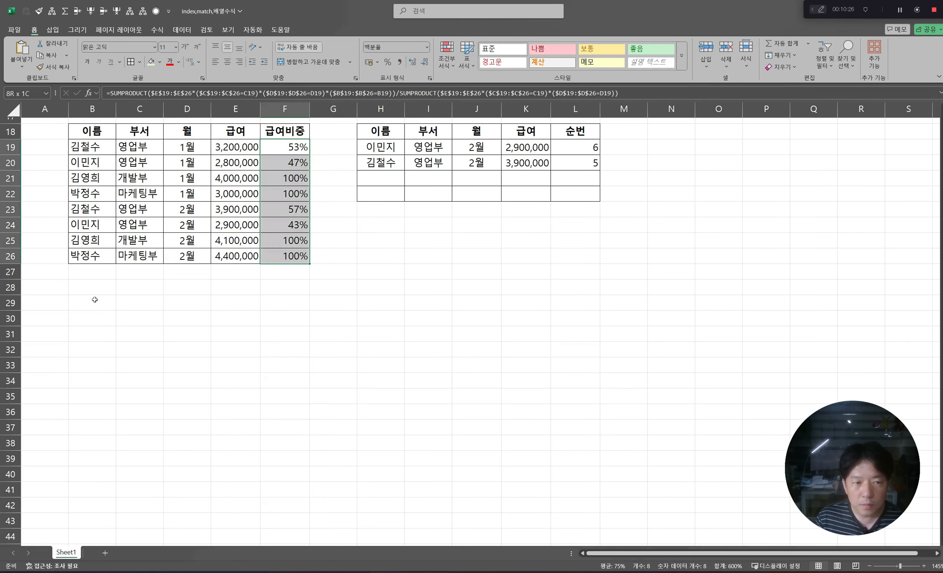
- Enter the section heading 숫자에서 문자 추출 in B29, below the salary table
click(95, 302)
text(tn)
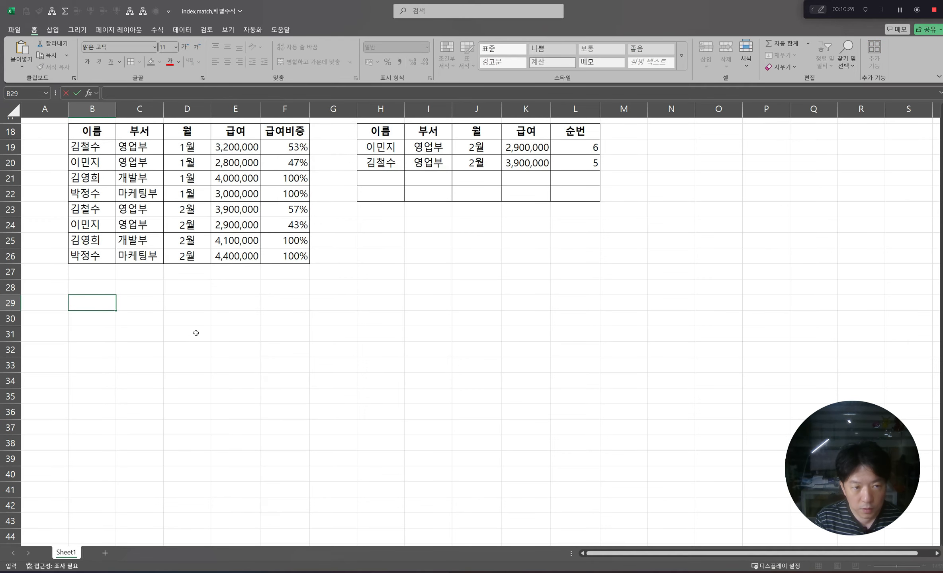
text(숫자에서 ㅁ문자 )
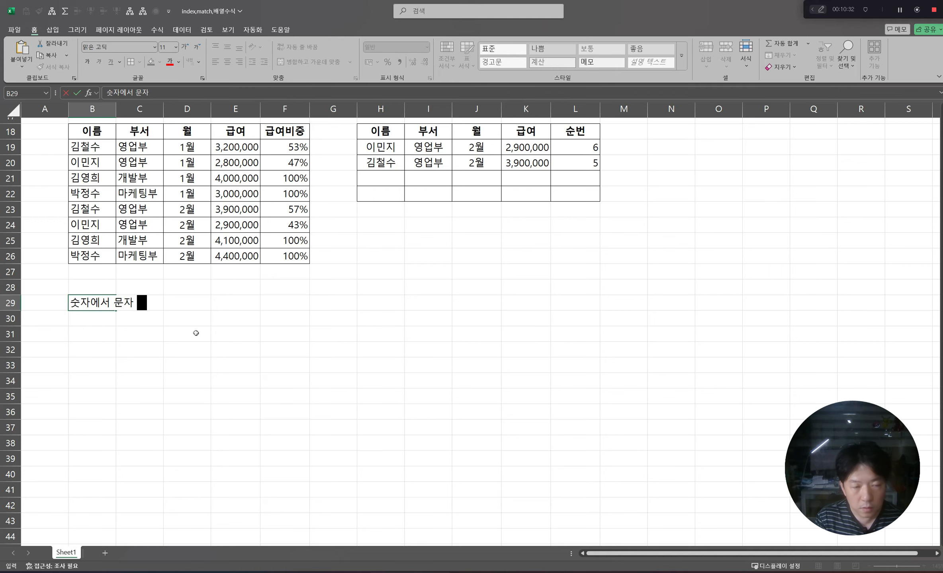
text(추출)
key(ctrl+Return)
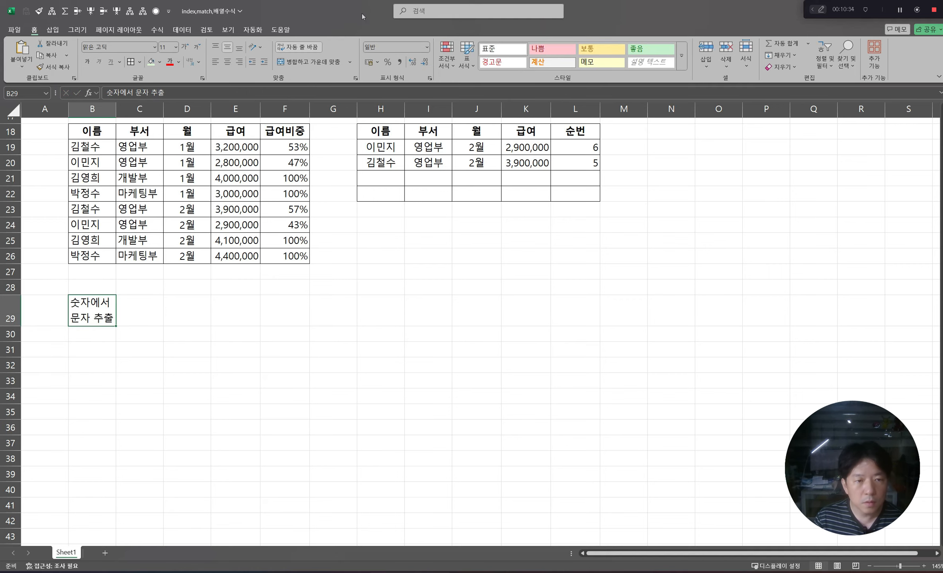
- Copy the formatting of the MATCH 함수 기본형 heading in B11 onto the new heading in B29
scroll(252, 178, up, 6)
click(93, 291)
scroll(107, 289, down, 6)
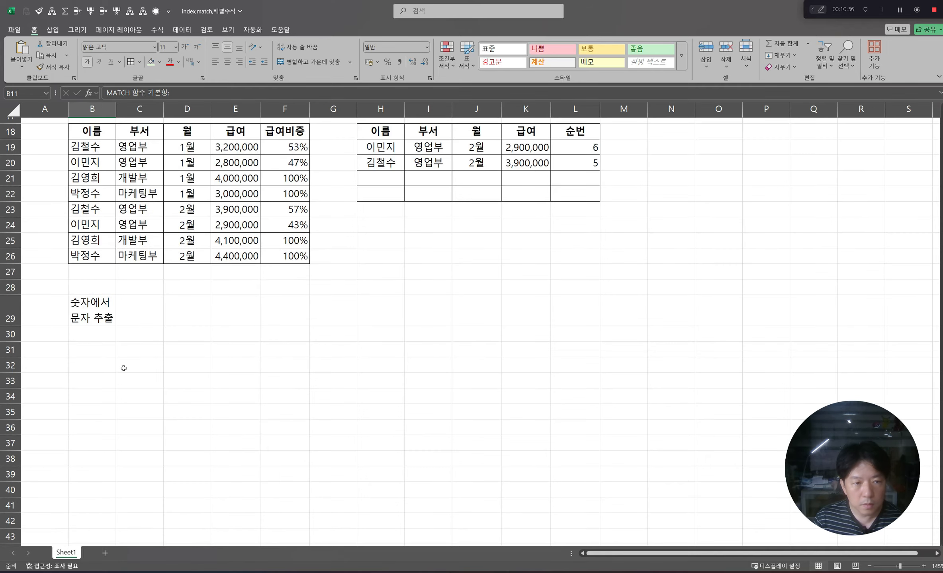
key(alt+2)
click(93, 305)
drag(236, 319, 231, 333)
scroll(179, 358, up, 6)
click(373, 285)
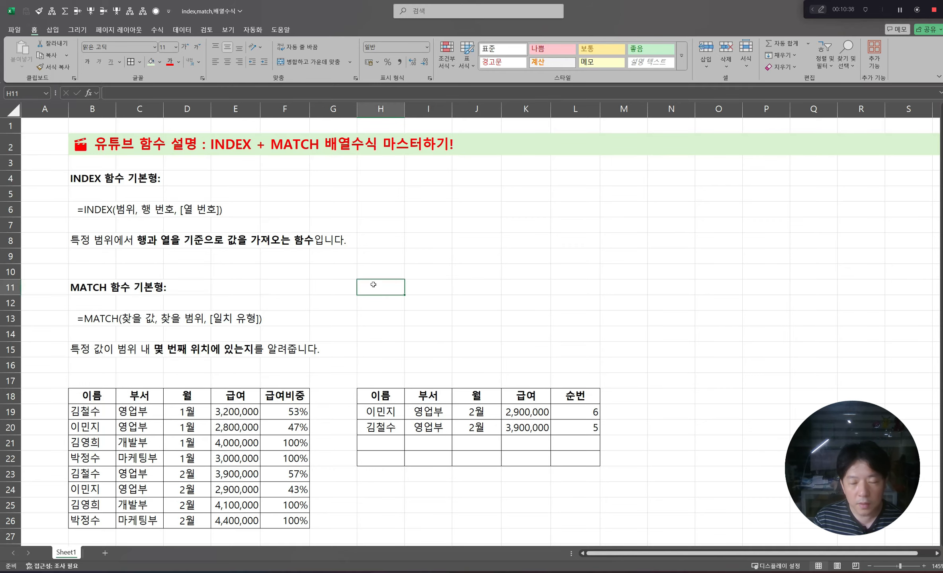
click(350, 350)
click(381, 364)
click(379, 377)
click(383, 362)
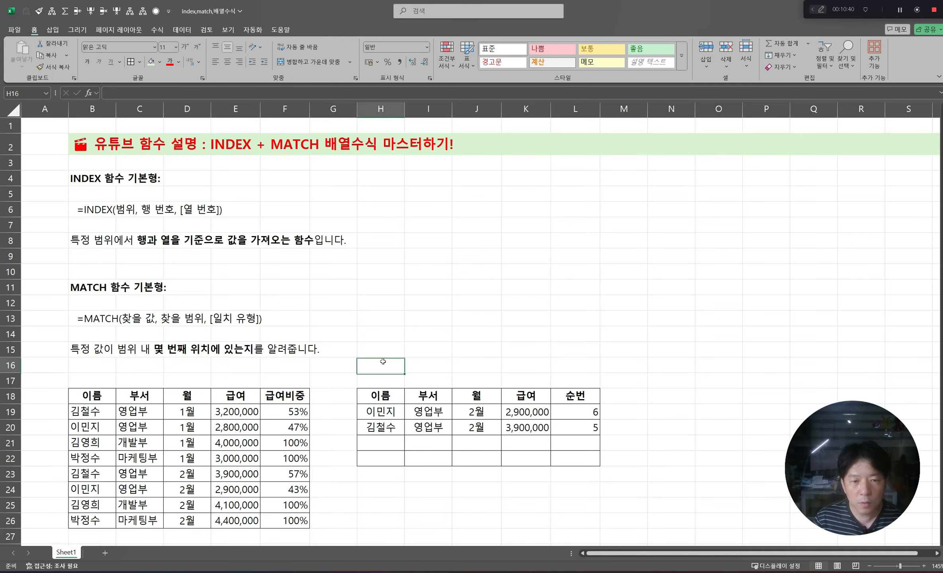
drag(445, 363, 119, 364)
click(47, 355)
click(102, 365)
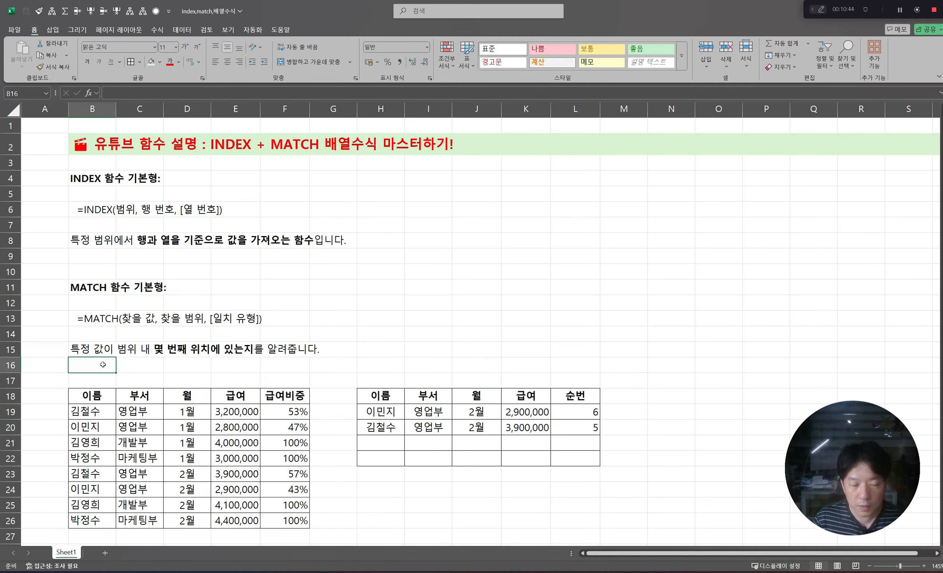
scroll(105, 359, down, 6)
click(119, 323)
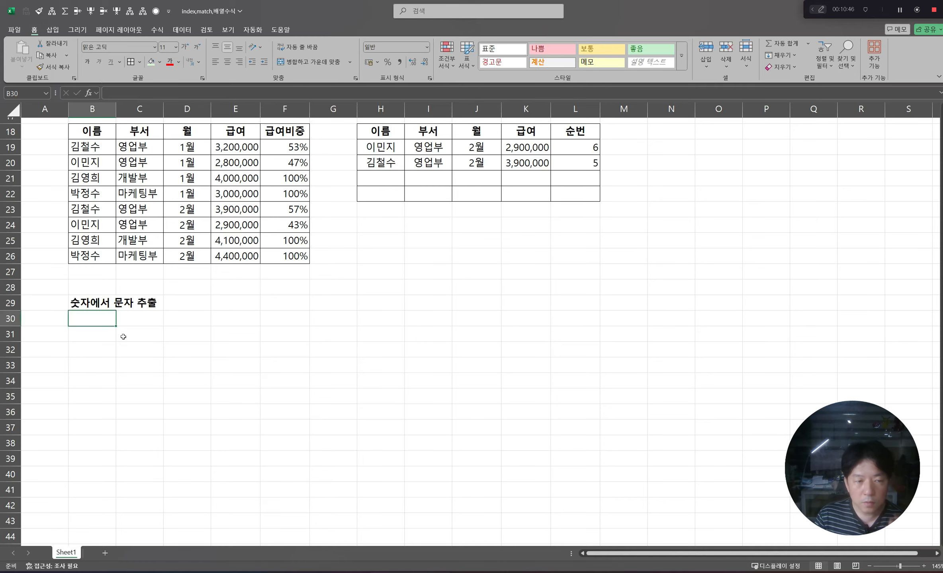
click(103, 348)
click(104, 331)
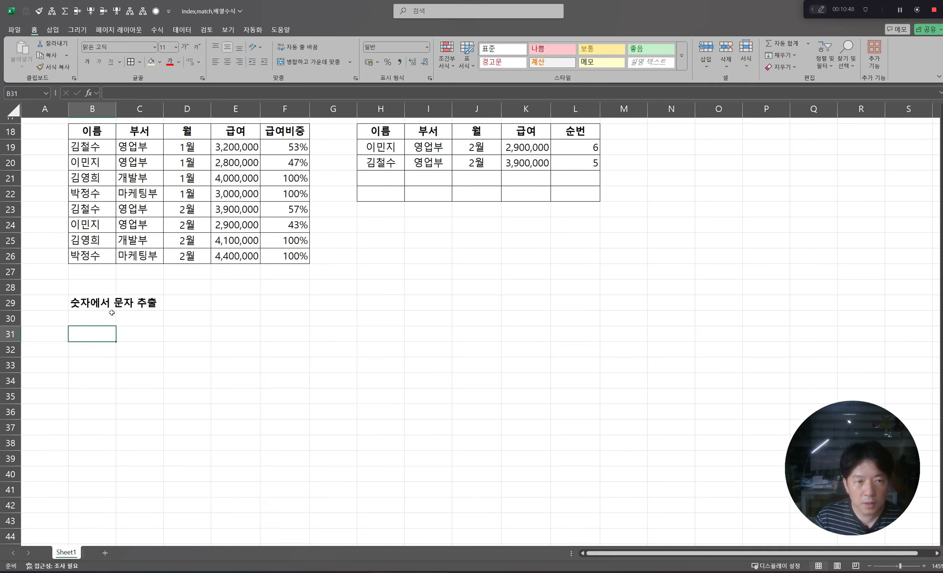
- Copy the 이름 header and first three names from B18:B21 and paste them as values into B31:B34
drag(92, 139, 91, 181)
key(ctrl+c)
click(91, 321)
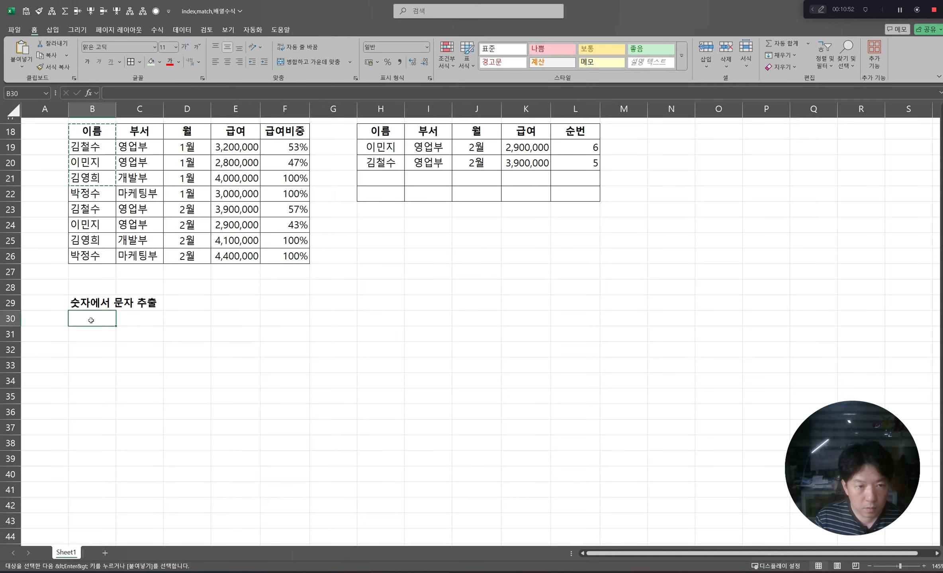
click(92, 330)
key(alt+1)
click(181, 360)
click(104, 335)
click(174, 346)
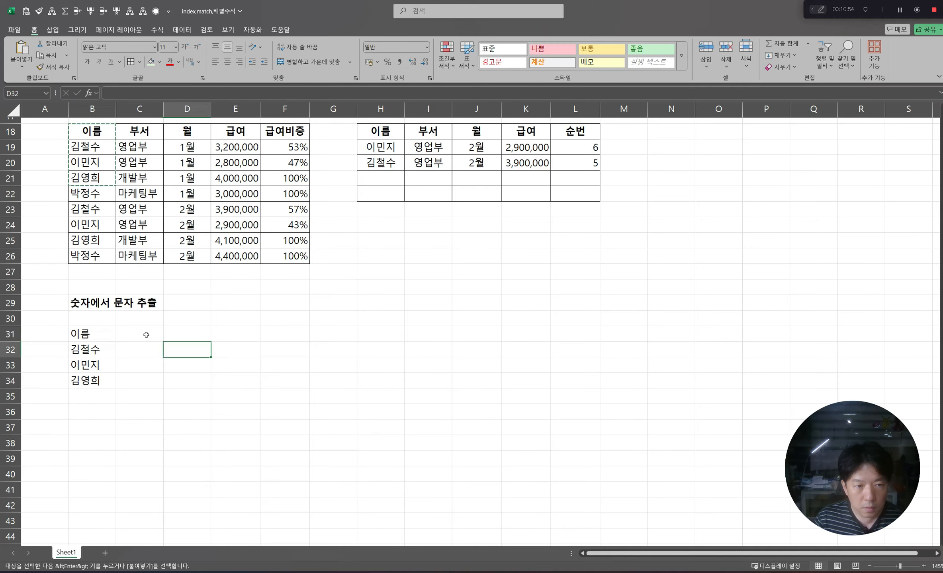
- Replace the three names in B32:B34 with A사, B사 and C사
click(137, 335)
drag(95, 336, 91, 344)
click(94, 352)
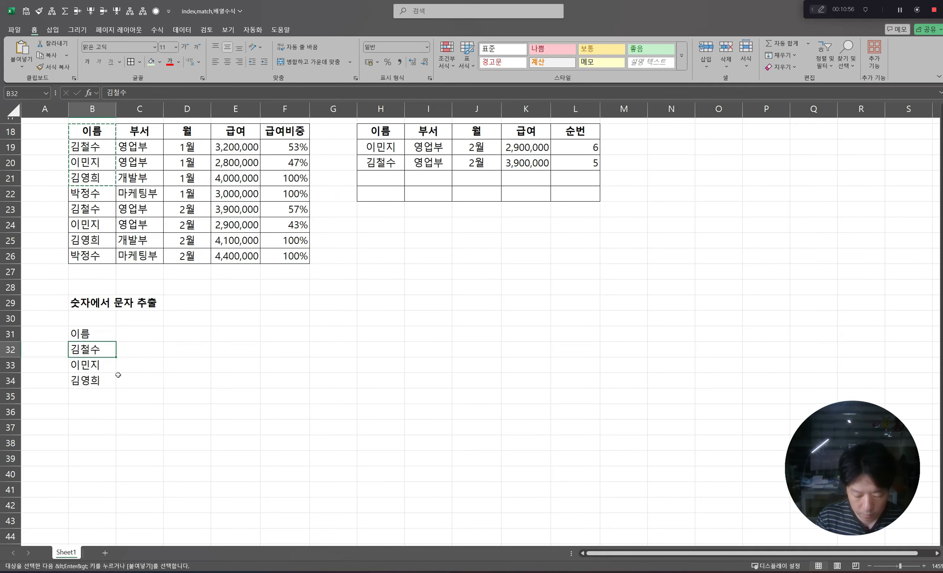
text(A)
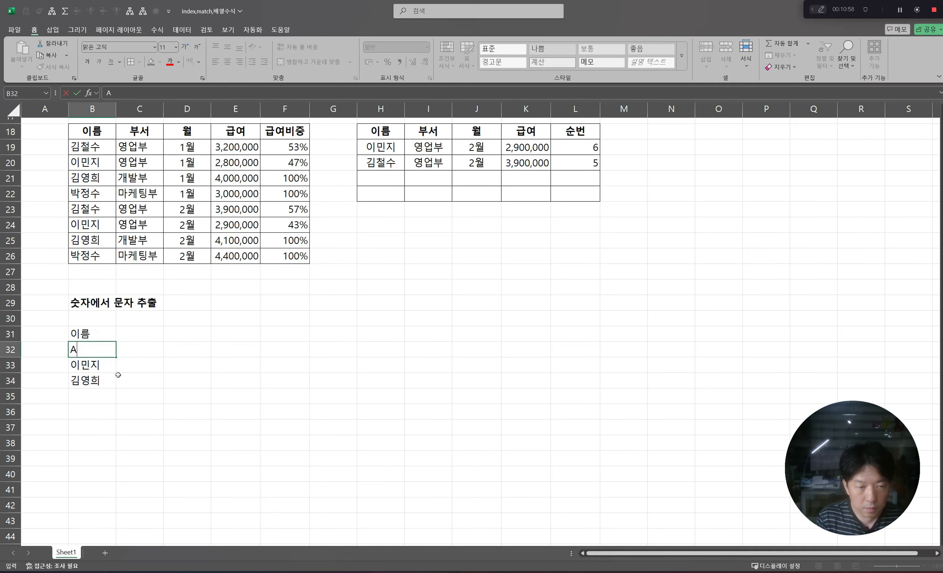
text(사)
key(Return)
text(B)
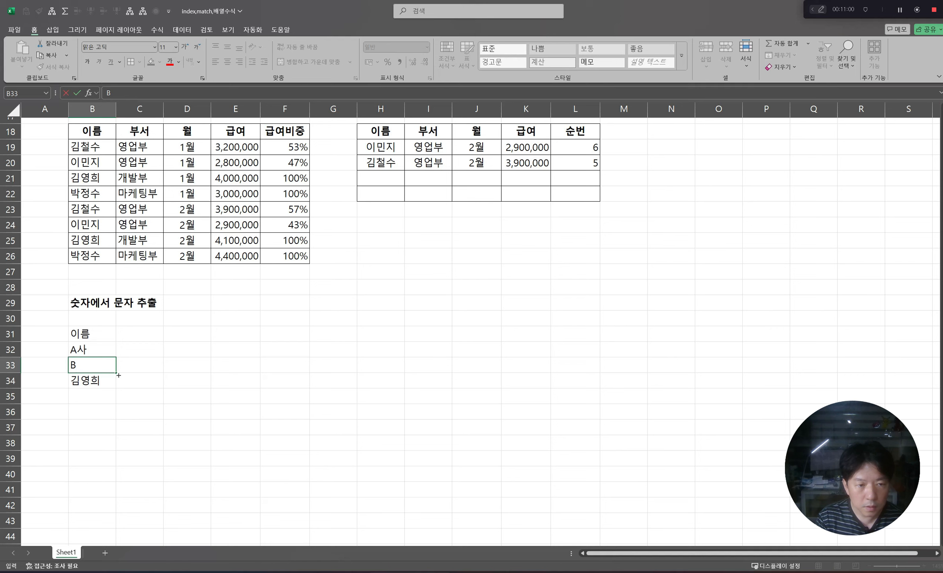
text(사)
key(Return)
text(C사)
key(Return)
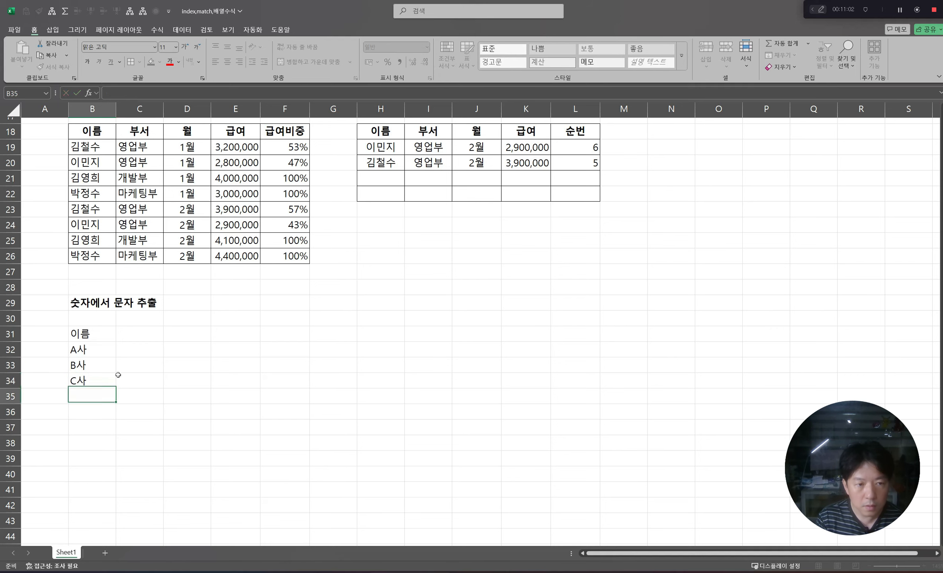
- Add a 금액 column in C31 with the amounts 1150, 1116 and 650 in C32:C34
key(Right)
click(155, 329)
text(금액)
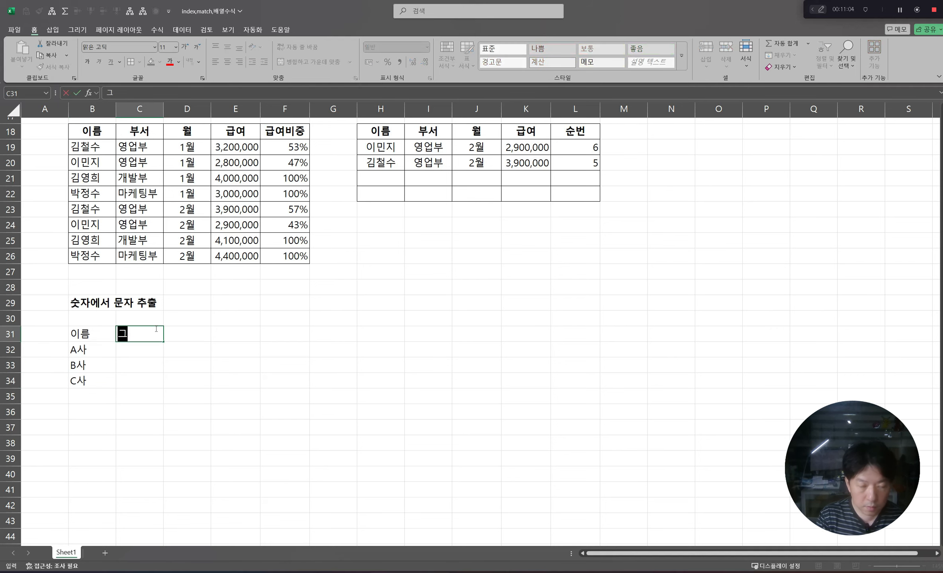
key(Return)
text(1)
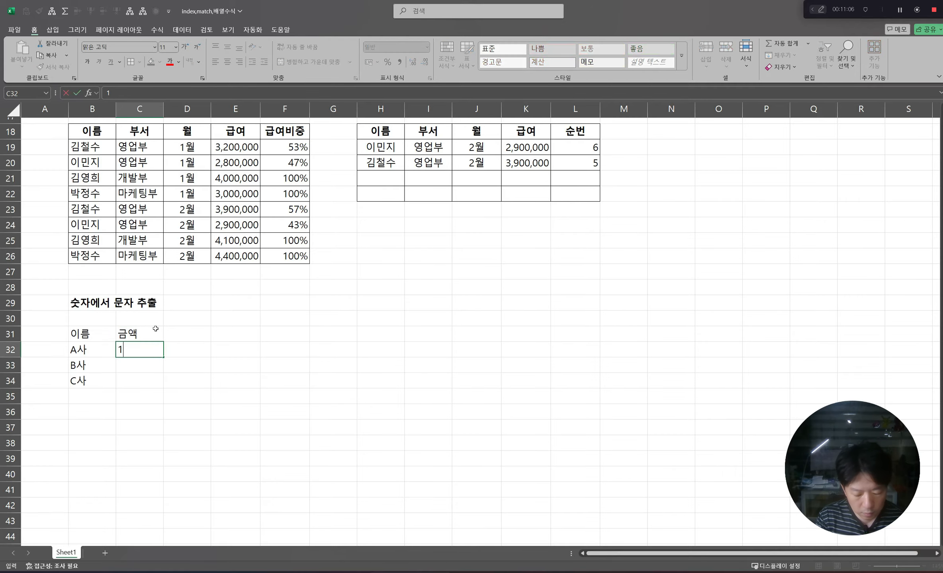
text(150)
key(Return)
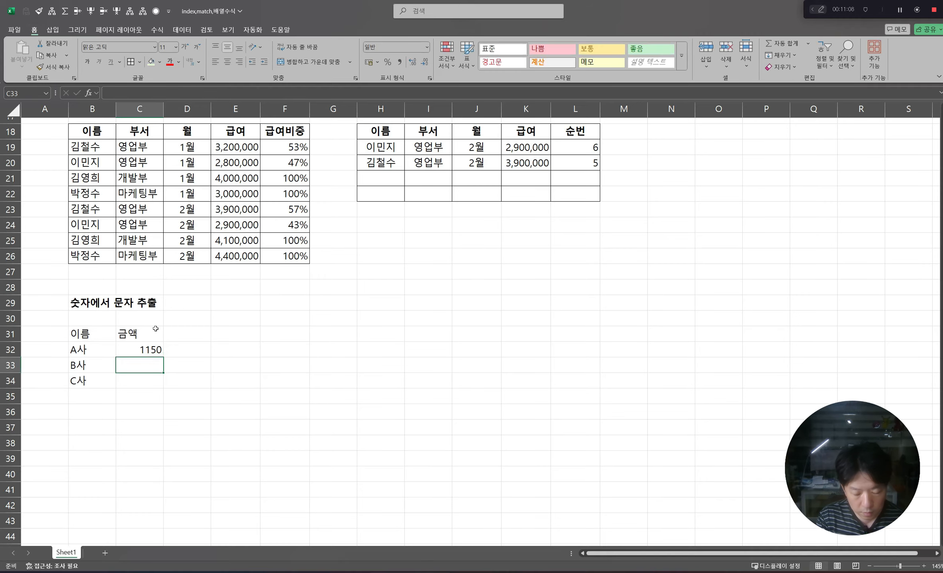
text(1116)
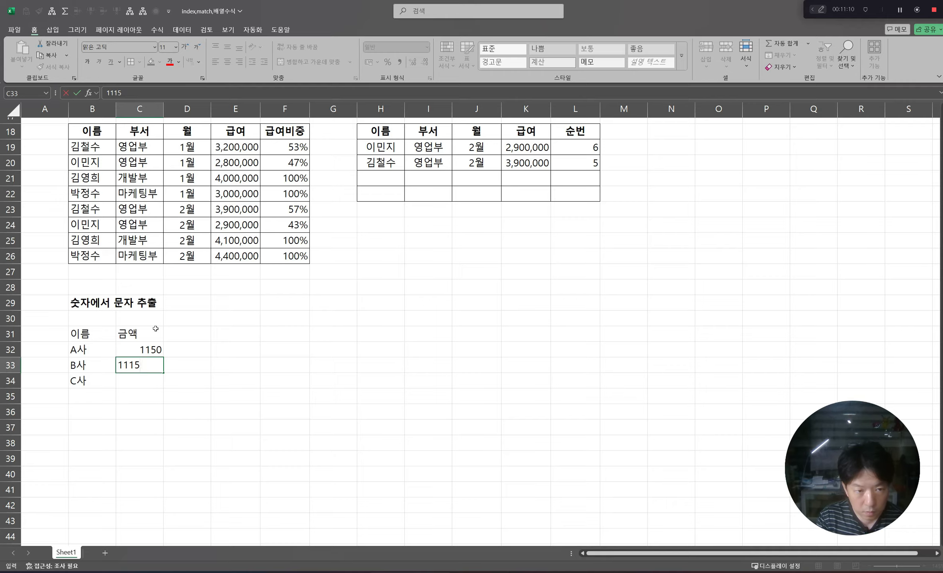
key(Return)
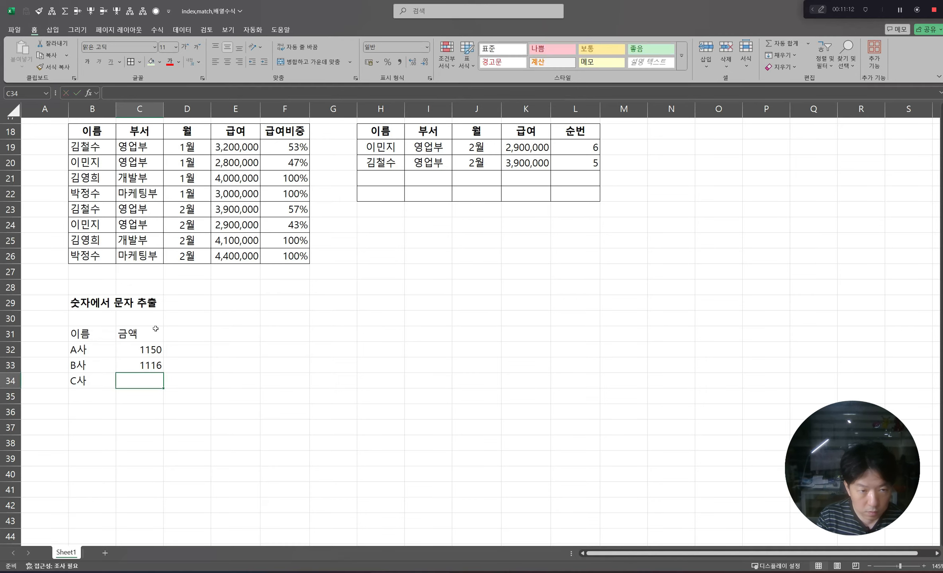
text(650)
key(Return)
- Format the amounts in C32:C34 with a thousands separator and no decimals
key(Up)
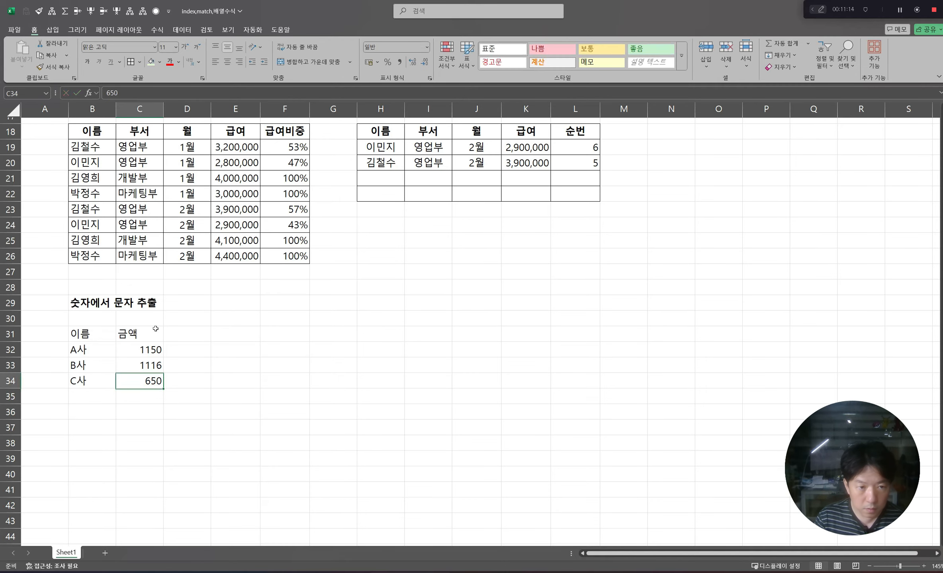
key(shift+Up)
key(shift+Up)
key(ctrl+shift+1)
key(Return)
- Apply borders to all cells of the 이름 and 금액 table in B31:C34
key(Left)
key(Up)
key(Up)
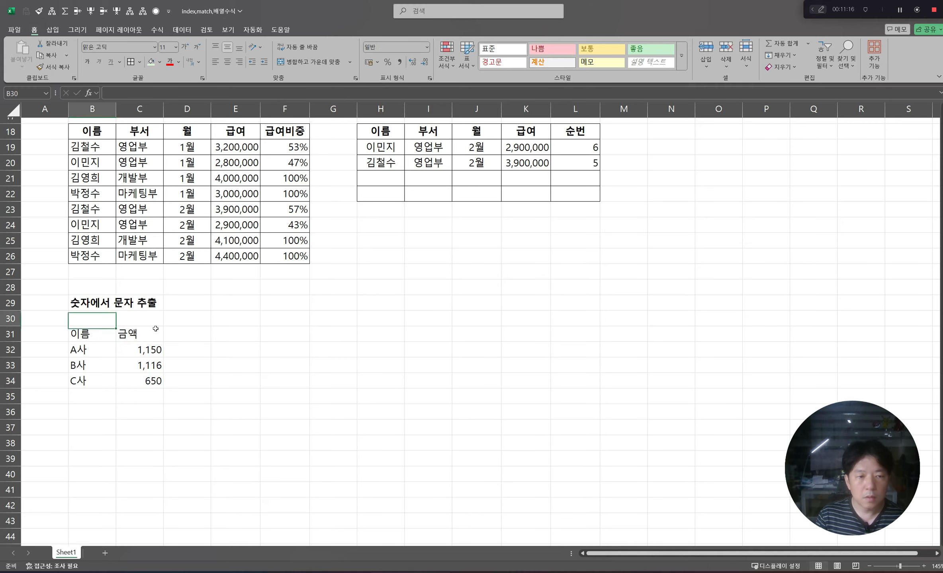
key(Down)
key(ctrl+shift+Right)
key(ctrl+shift+Down)
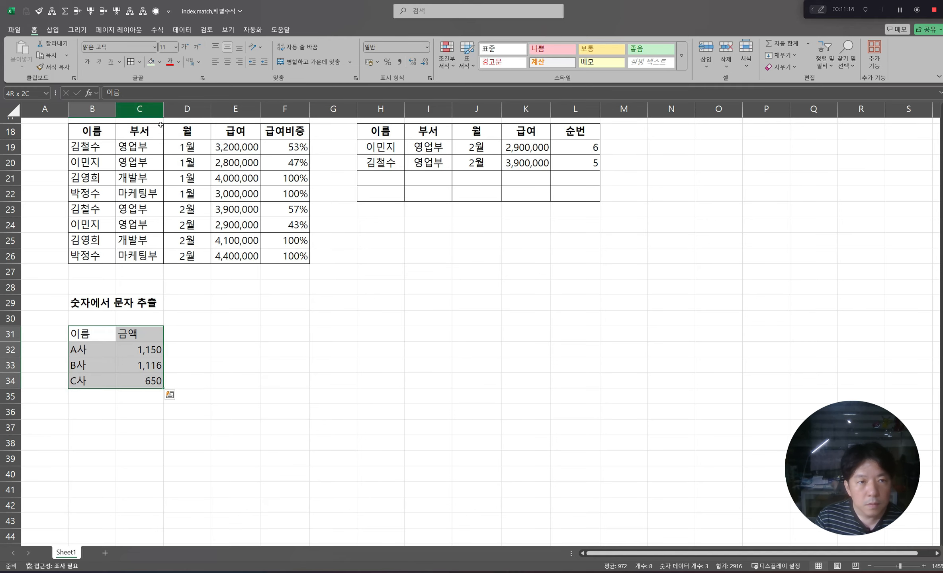
click(352, 300)
click(166, 340)
key(Left)
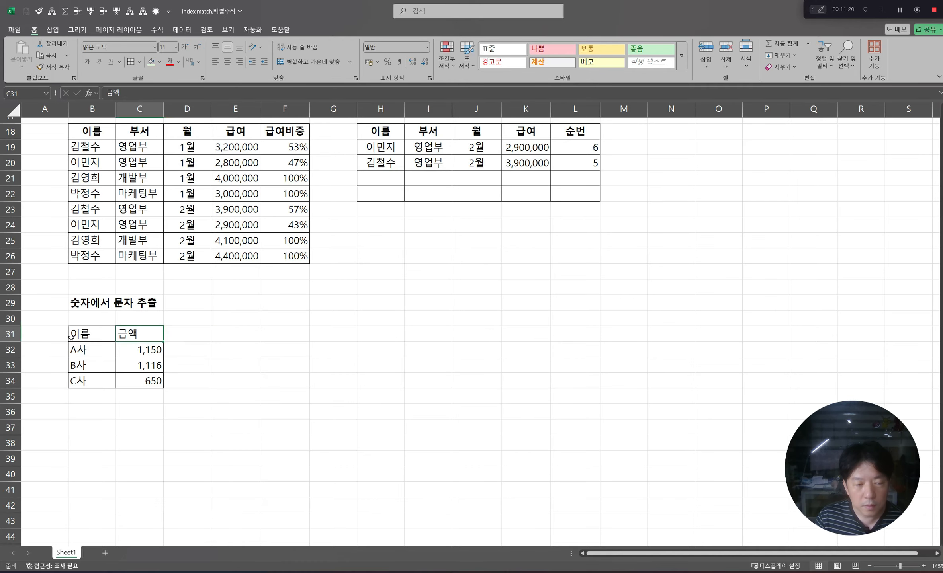
key(shift+Left)
scroll(320, 337, up, 2)
scroll(331, 360, down, 2)
key(Right)
key(Right)
key(Right)
key(Right)
key(Right)
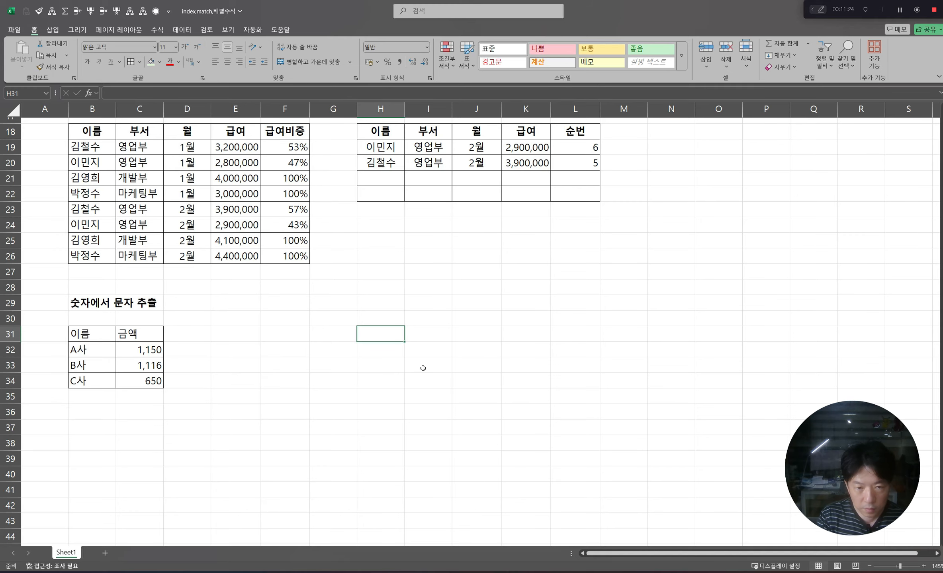
text(입ㄱ)
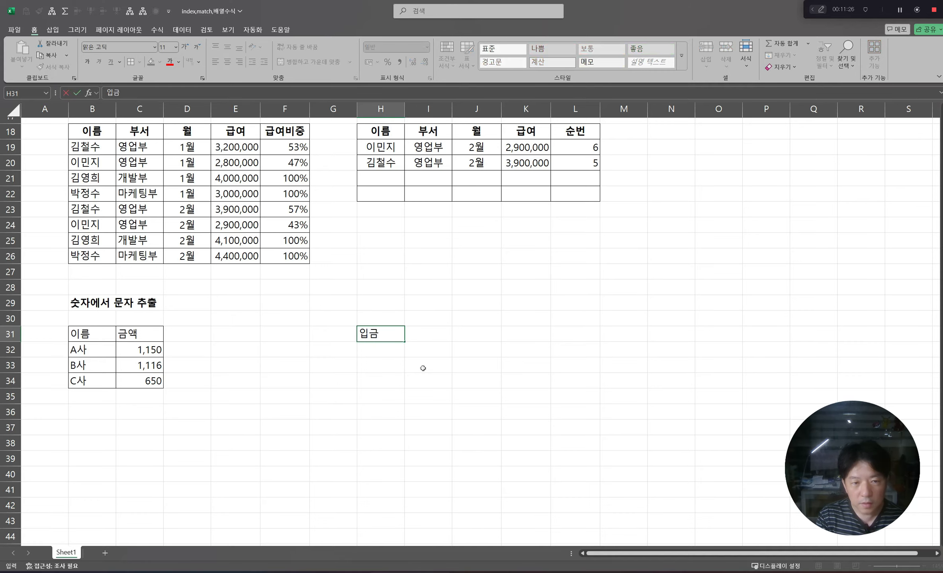
text(금증비)
key(Escape)
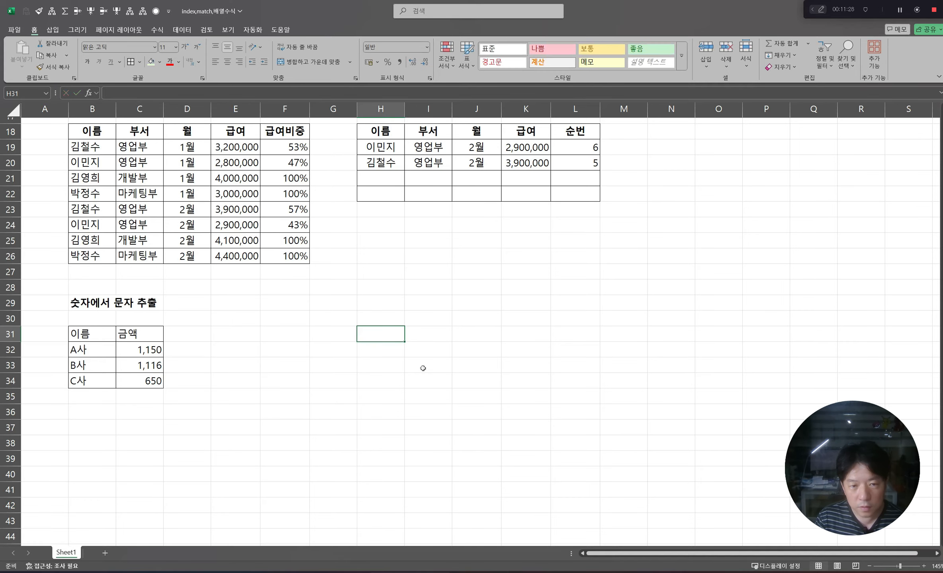
key(Left)
key(Left)
key(Left)
key(Down)
key(Left)
key(Left)
key(Right)
key(Right)
key(Right)
key(Right)
key(Right)
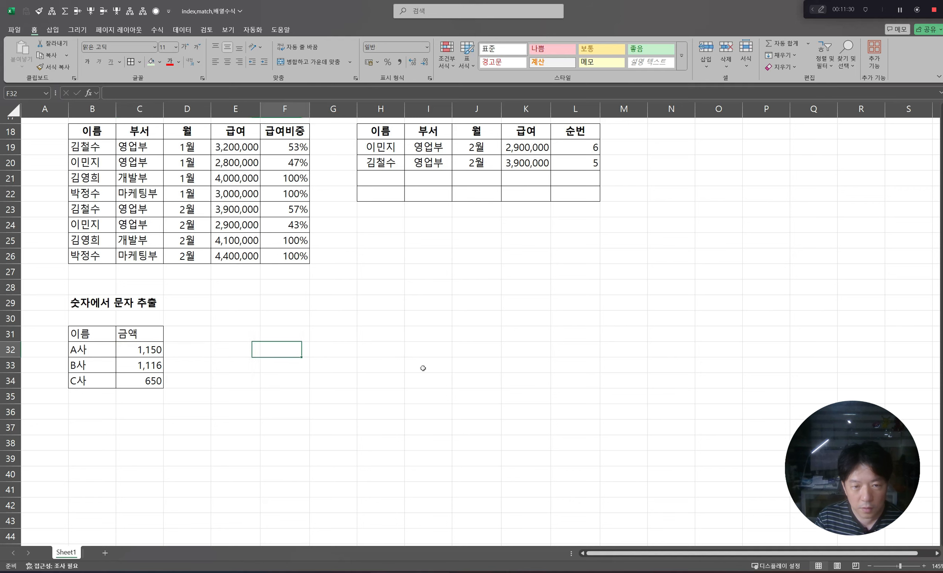
- Enter the place-value headers 일 in L31 and 십 in K31
key(Up)
key(shift+Right)
key(shift+Right)
key(shift+Right)
key(shift+Right)
key(Right)
key(Right)
key(Right)
key(Right)
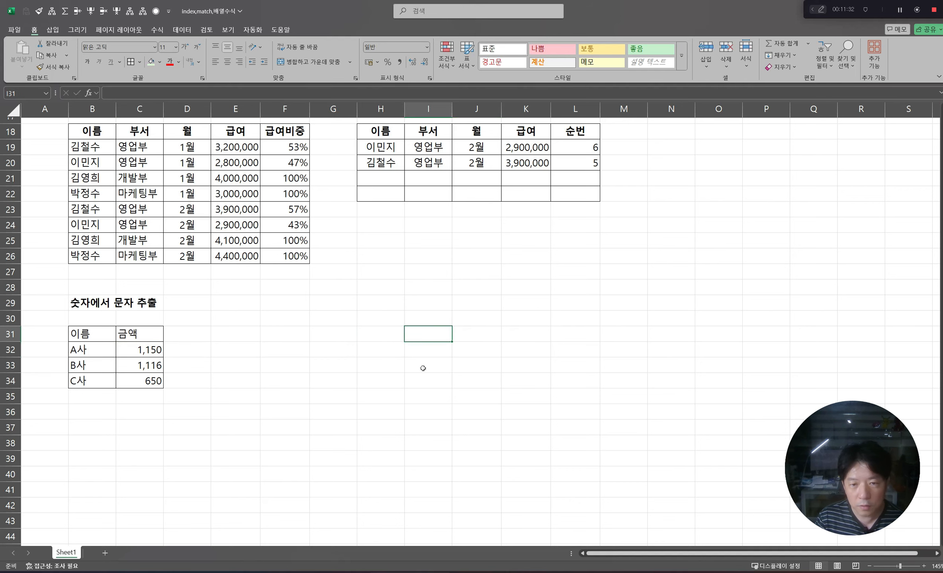
text(일)
key(Return)
key(Up)
key(Left)
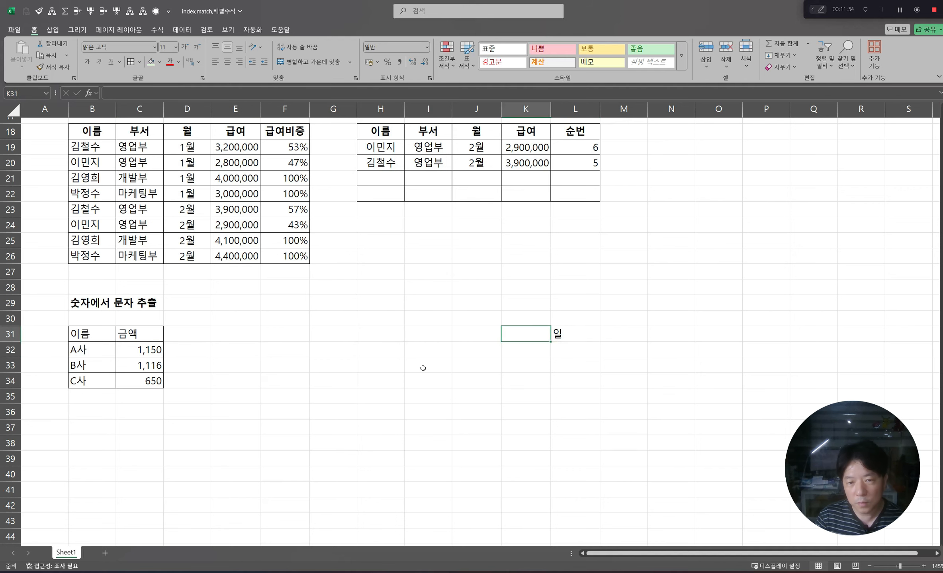
text(십)
key(Return)
- Add the remaining place-value headers 백, 천 and 만 in J31, I31 and H31
key(Left)
key(Up)
text(백)
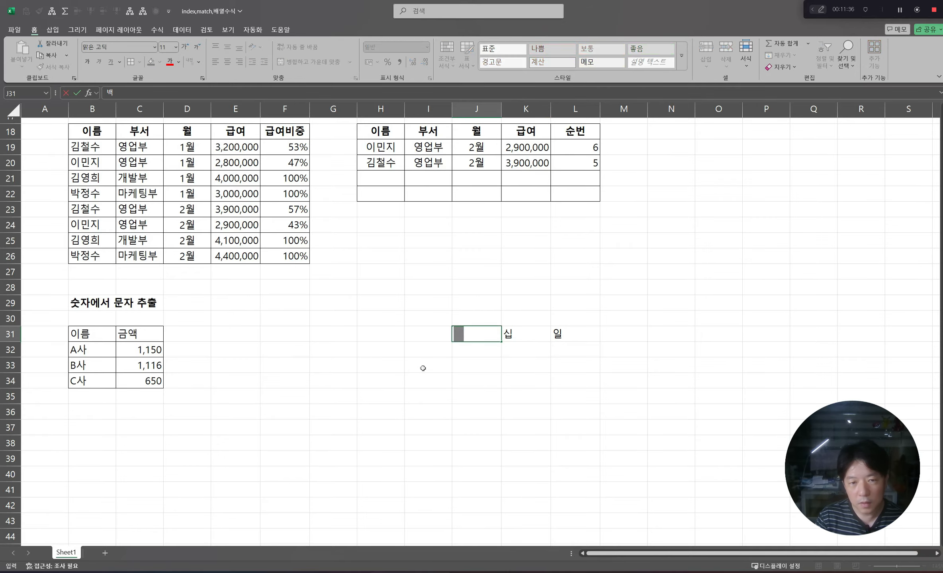
key(Return)
key(Left)
key(Up)
text(천)
key(Return)
key(Left)
key(Up)
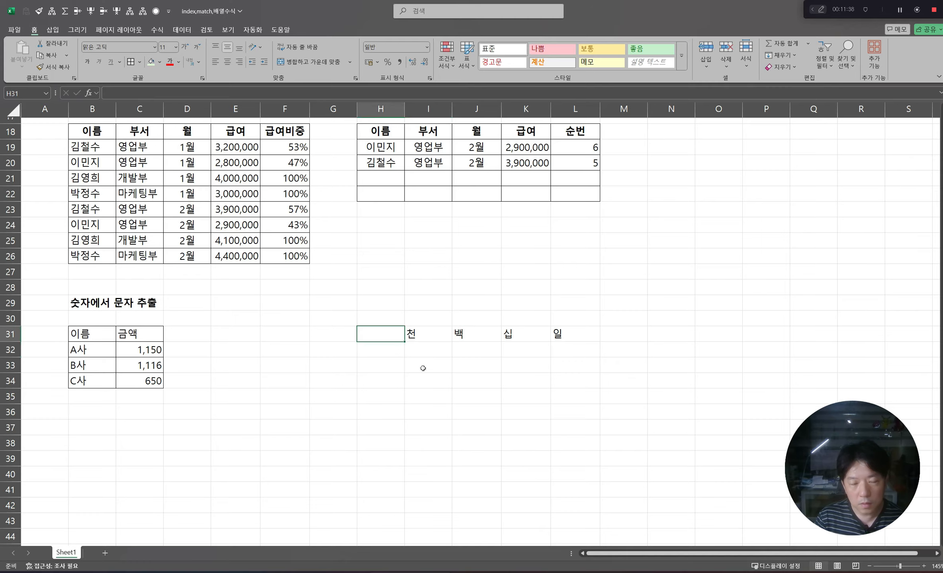
text(만)
key(ctrl+Return)
- Move the place-value headers in H31:L31 one column over to I31:M31
key(shift+Right)
key(shift+Right)
key(shift+Right)
key(shift+Right)
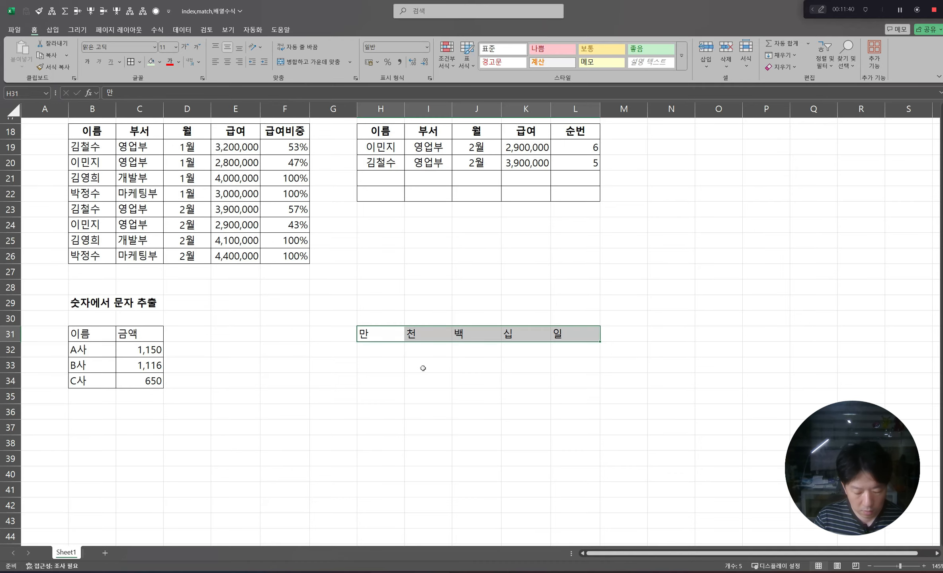
key(ctrl+x)
key(Right)
key(ctrl+v)
- Enter the header 이름 in H31, in front of the place-value headers
key(Left)
key(Left)
key(Right)
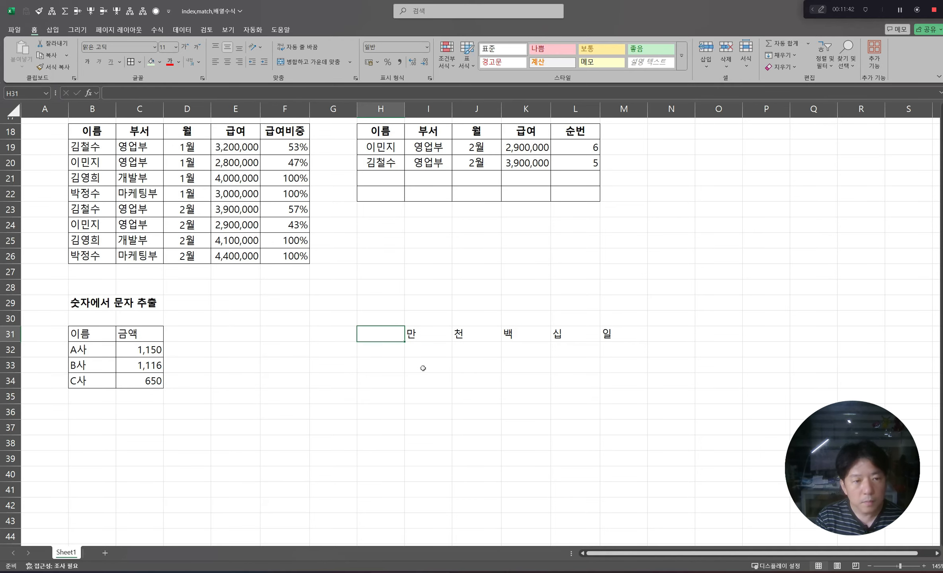
text(dlfma)
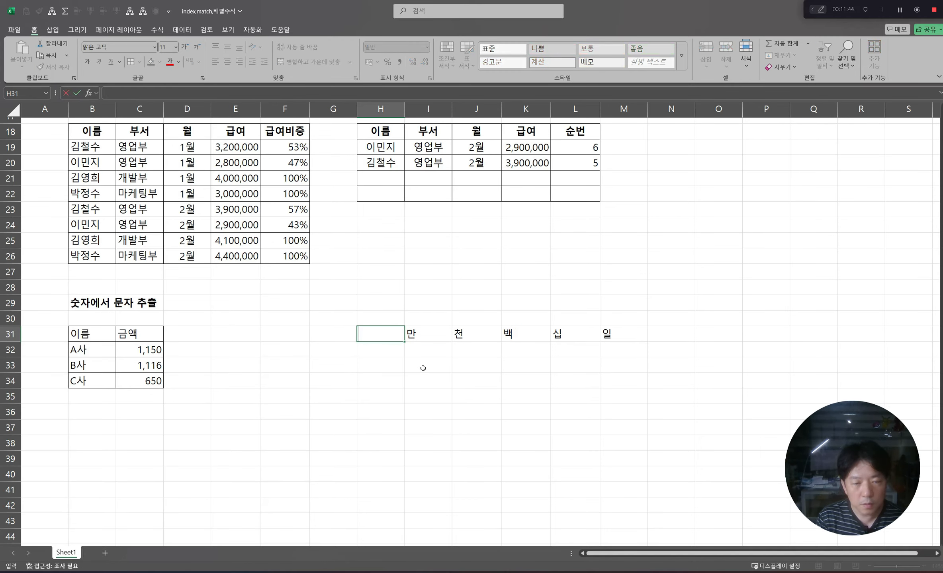
text(dlfma)
key(Return)
- Copy the company names in B32:B34 into H32:H34 under the 이름 header
key(Left)
key(Left)
key(Left)
key(Left)
key(Left)
key(Left)
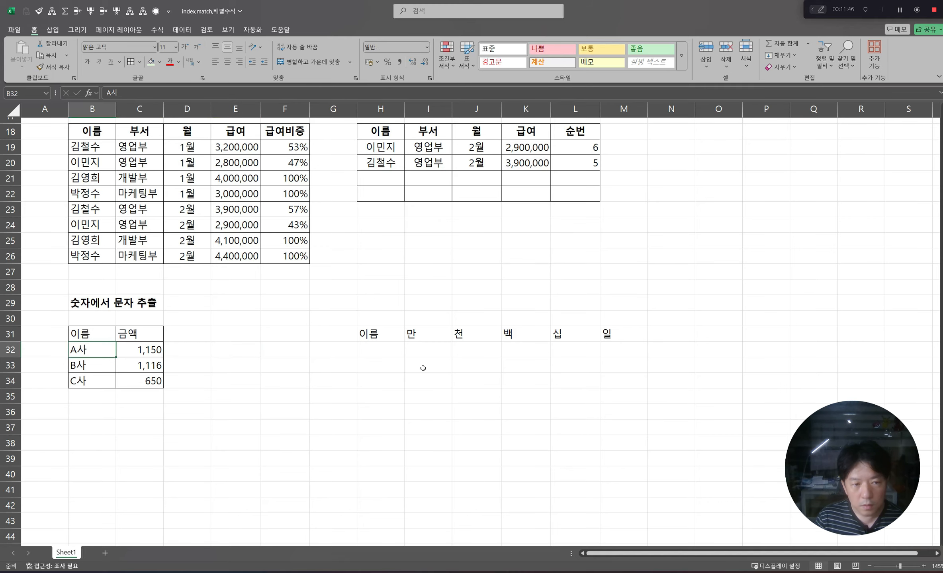
key(shift+Down)
key(shift+Down)
key(ctrl+c)
key(Right)
key(Right)
key(Right)
key(Right)
key(Right)
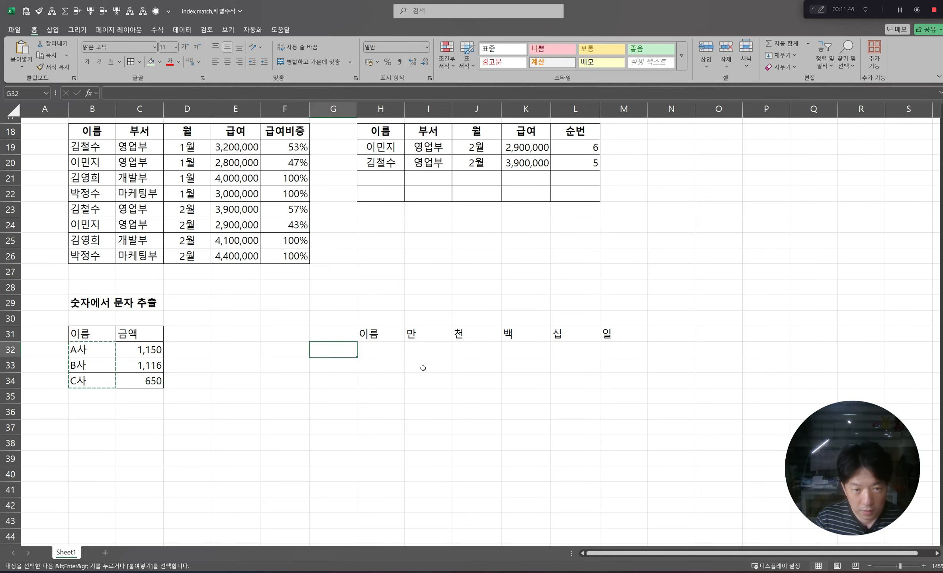
key(Right)
key(ctrl+v)
- Enter the sample digits 1, 1, 5 and 0 for A사 in J32:M32
key(Down)
key(Right)
key(Right)
key(Up)
key(Right)
text(1)
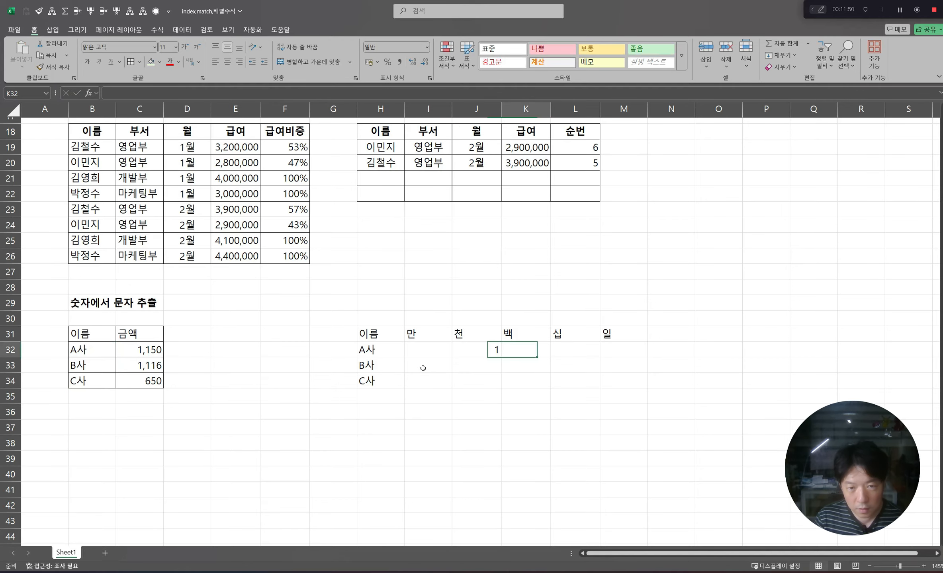
text(1)
key(Right)
text(5)
key(Right)
text(0)
key(Right)
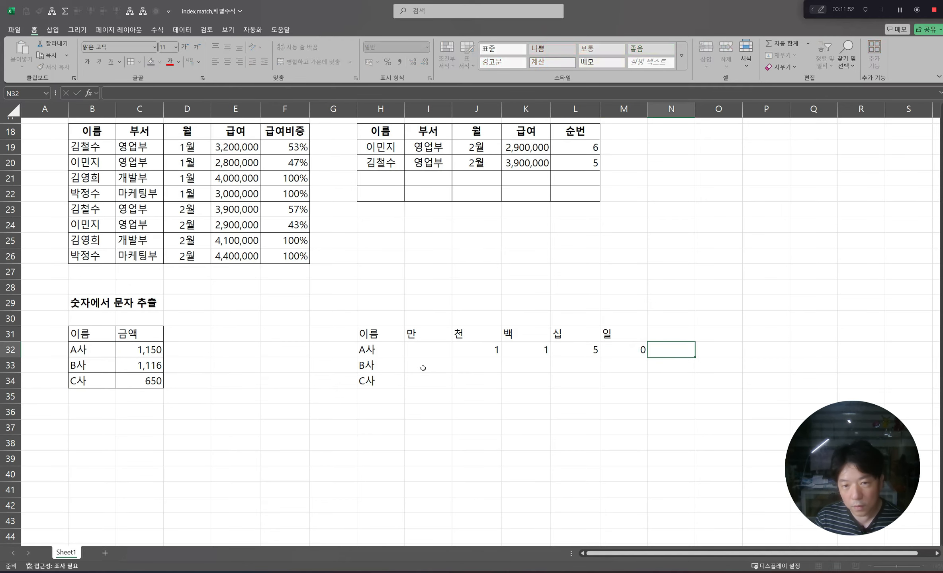
- Clear the sample digits from the A사 row in I32:M32
key(Left)
key(Left)
key(Left)
key(Left)
key(Left)
key(shift+Right)
key(shift+Right)
key(shift+Right)
key(shift+Right)
key(Delete)
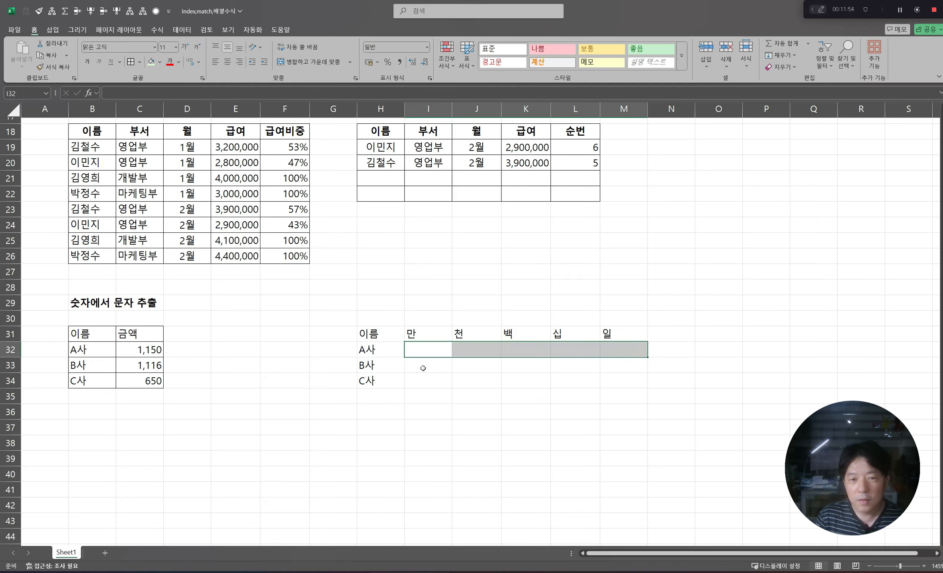
- Center the place-value headers 만 through 일 in I31:M31 horizontally
drag(421, 334, 622, 338)
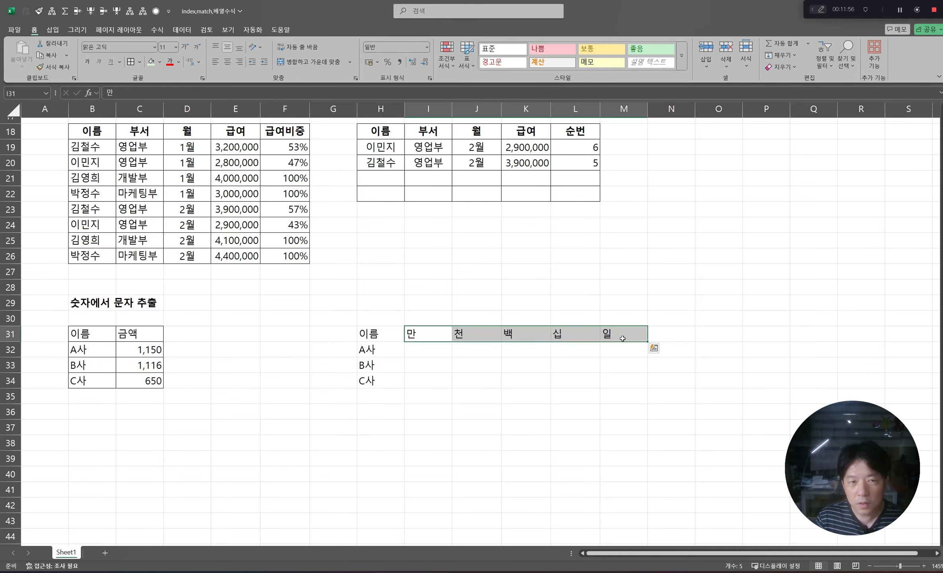
click(227, 62)
click(426, 335)
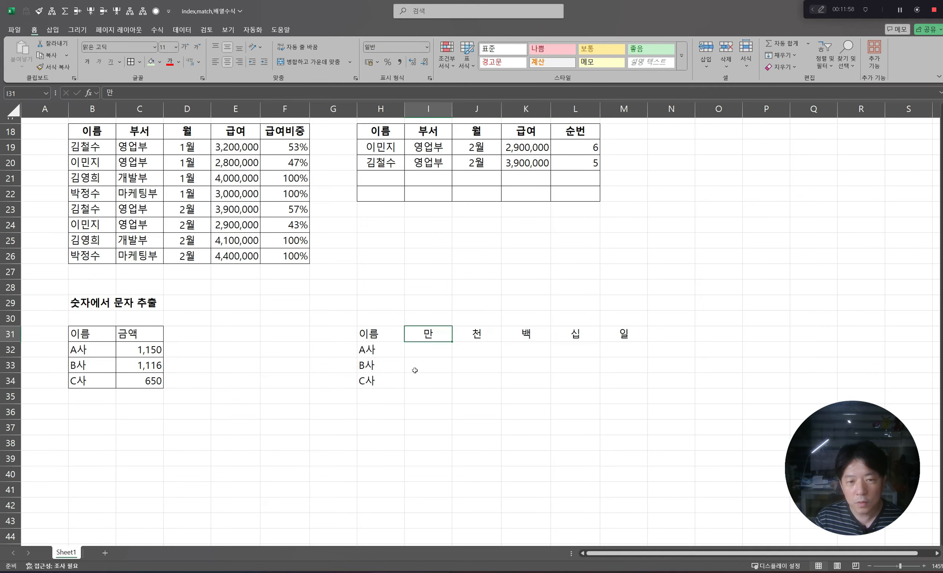
- Apply borders to all cells of the place-value table in H31:M34
click(417, 349)
key(Right)
key(Right)
key(Right)
key(Right)
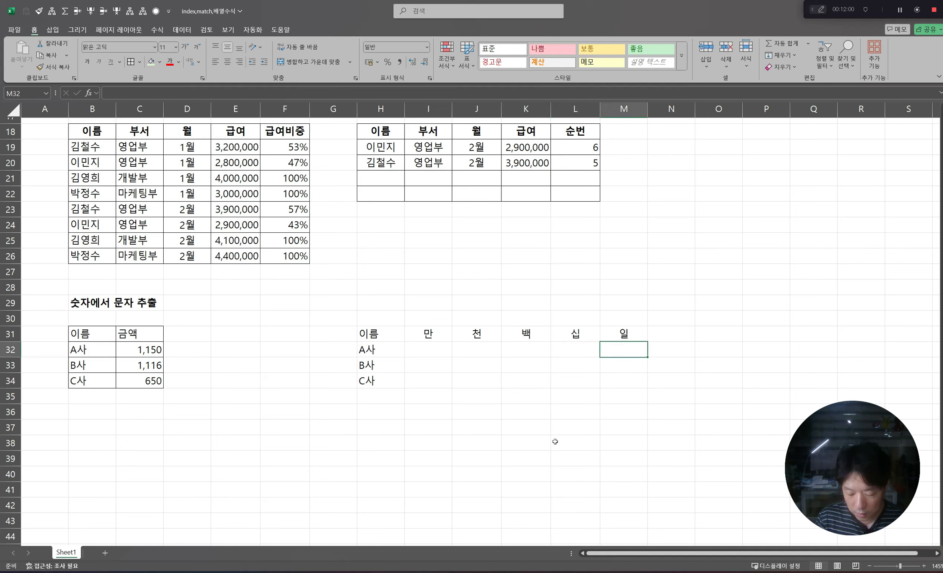
key(Left)
key(Left)
key(Left)
key(Left)
key(Left)
key(Up)
key(ctrl+shift+Right)
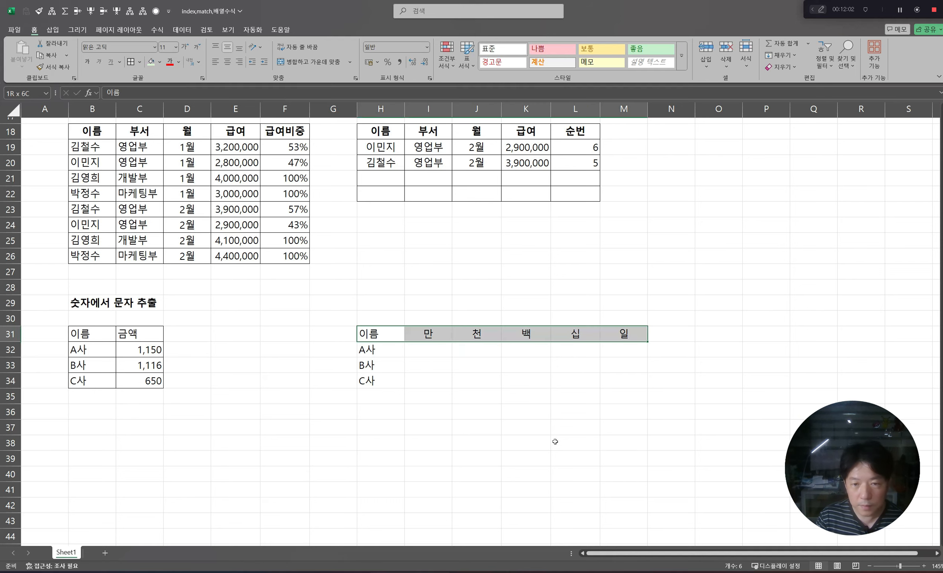
key(ctrl+shift+Down)
click(130, 61)
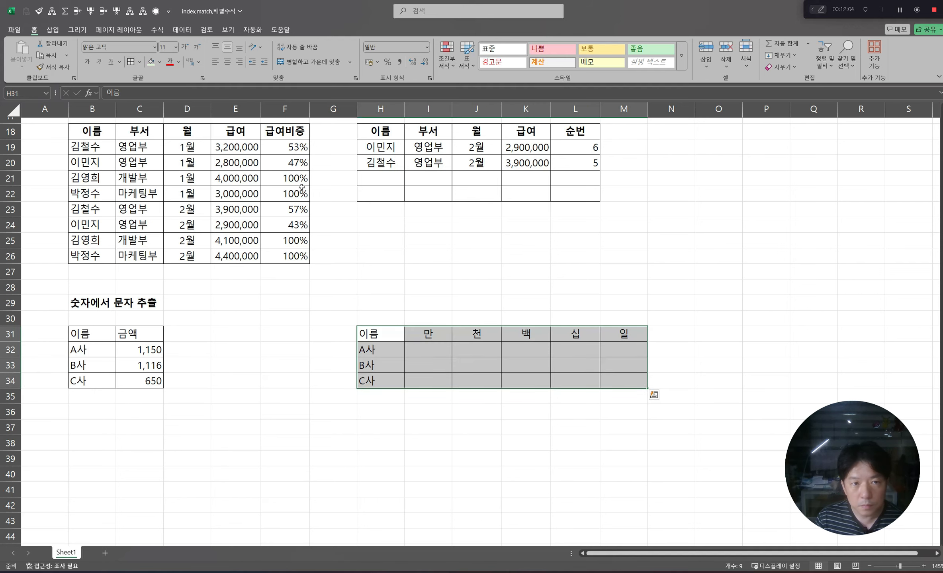
click(522, 303)
click(575, 363)
click(144, 351)
drag(143, 352, 144, 378)
click(616, 354)
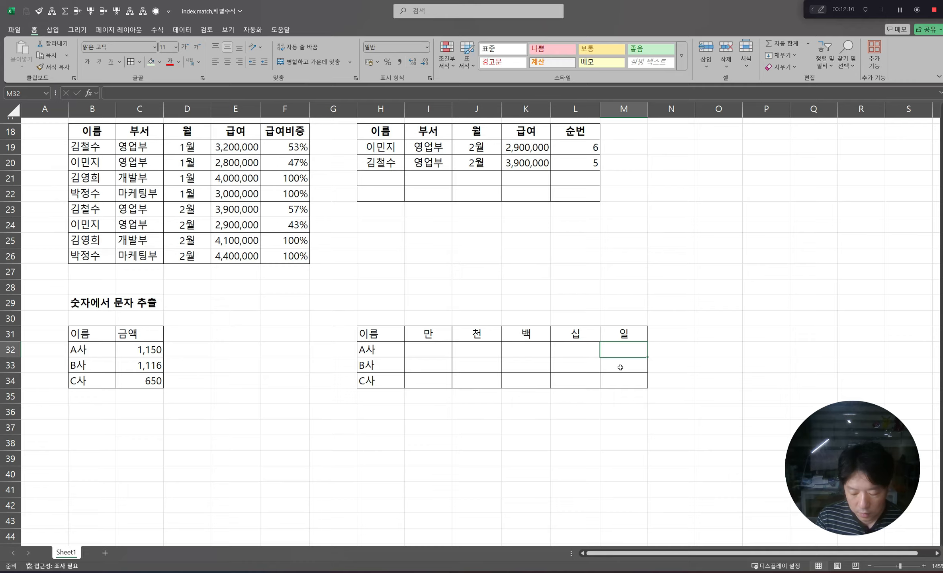
text(=)
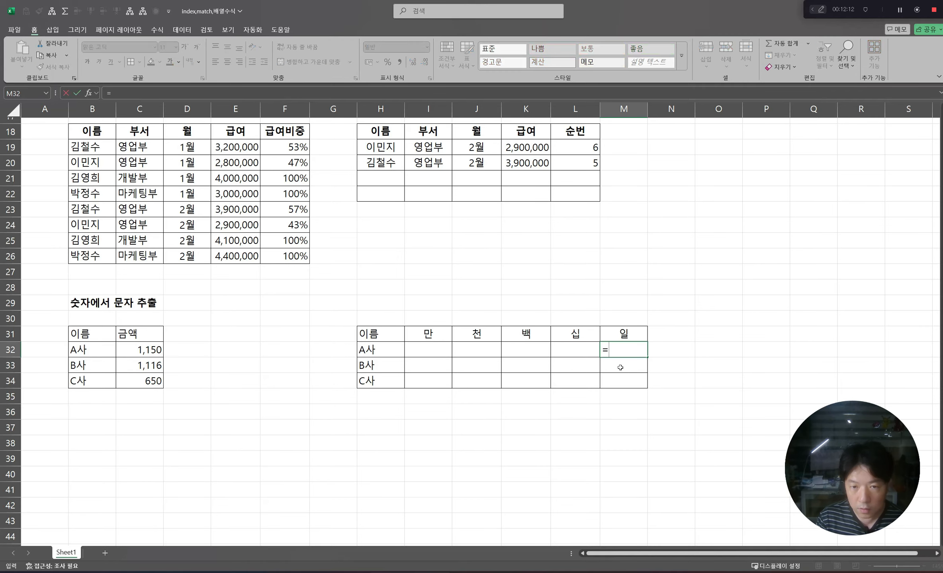
key(Escape)
key(Left)
key(Left)
key(Left)
key(Left)
key(Left)
key(Left)
key(Left)
key(Left)
key(Left)
key(Left)
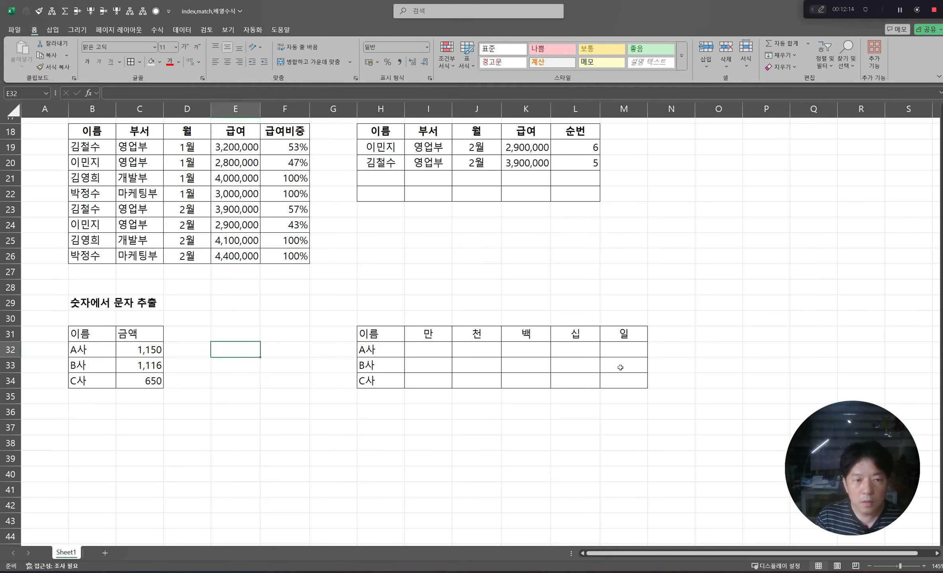
key(Right)
key(Right)
key(Right)
key(Right)
key(Right)
key(Right)
key(Right)
key(Right)
key(Right)
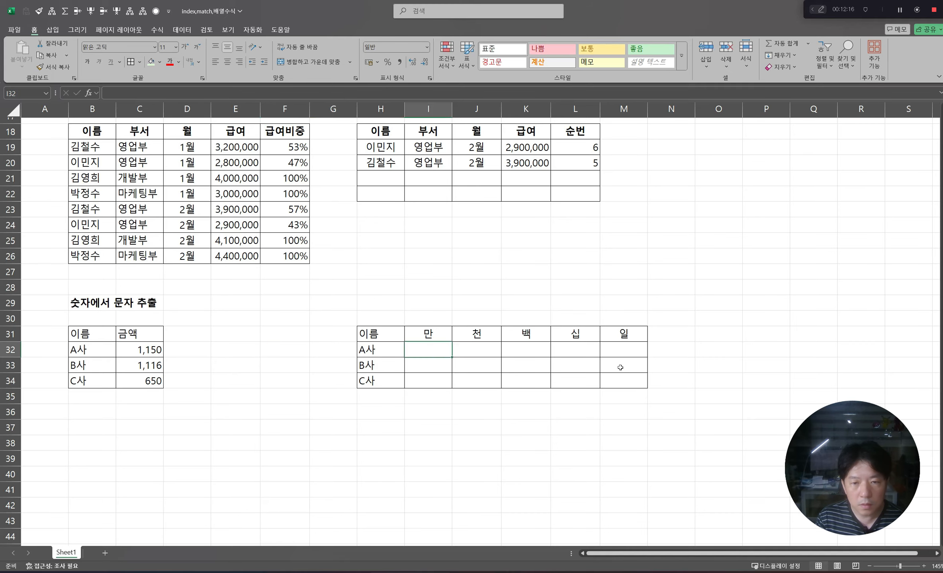
key(Right)
key(Right)
key(Left)
key(Left)
key(Left)
key(Left)
key(Left)
key(Right)
key(Right)
key(Right)
key(Right)
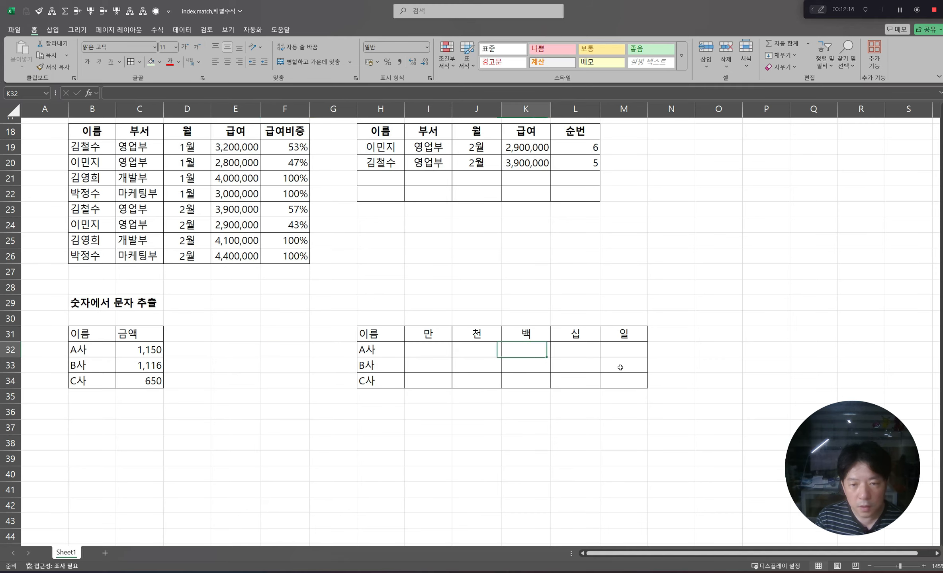
key(shift+Down)
key(shift+Down)
key(shift+Down)
key(shift+Up)
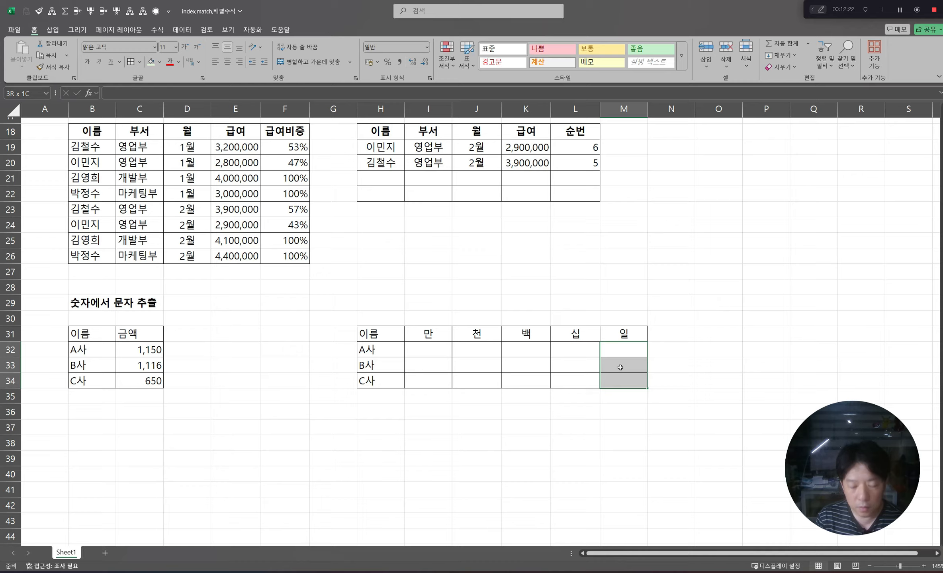
key(Right)
key(Left)
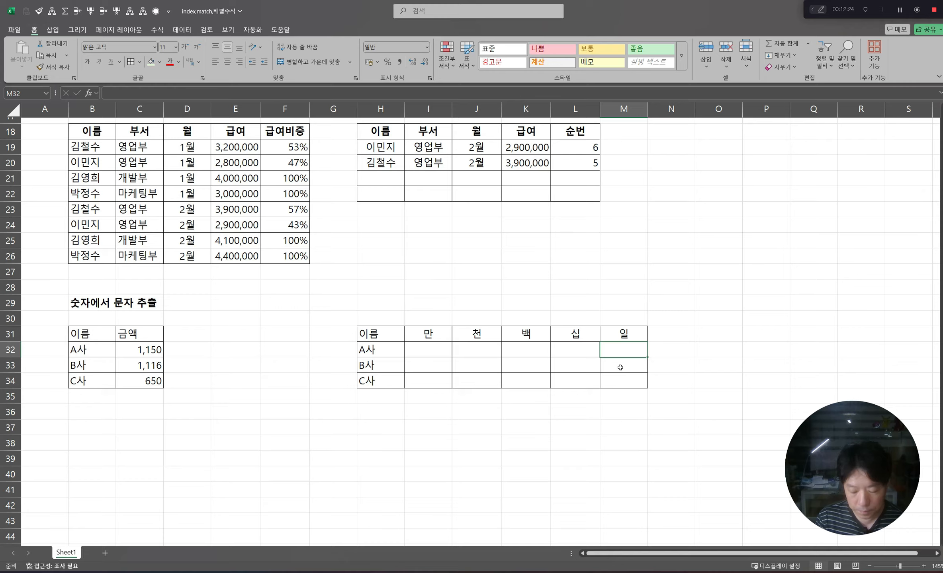
text(=)
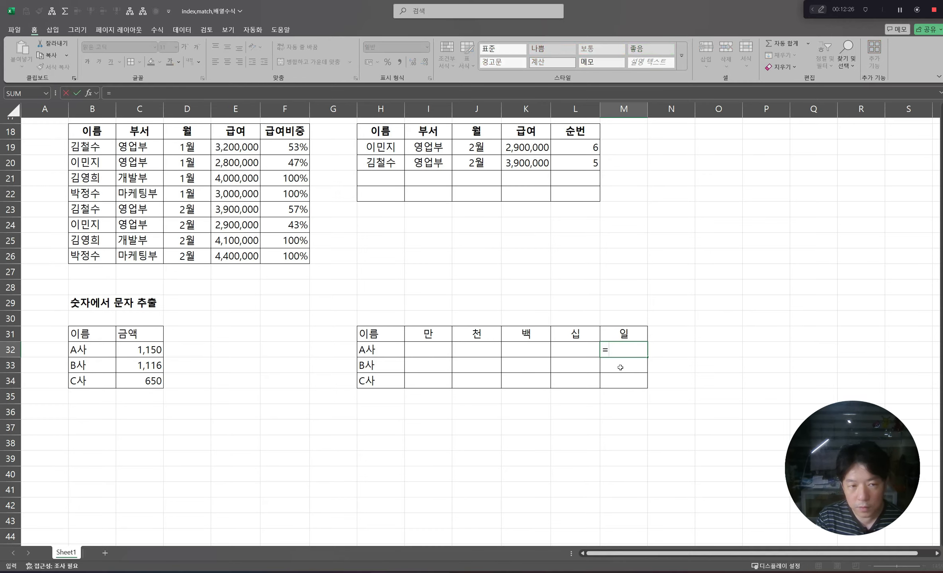
key(Escape)
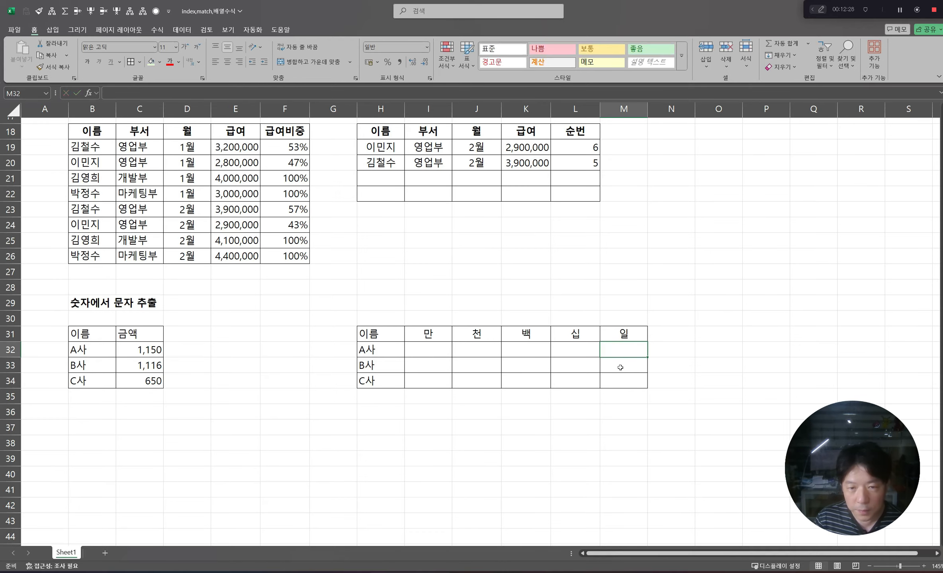
key(Left)
key(Left)
key(Left)
key(Left)
key(Left)
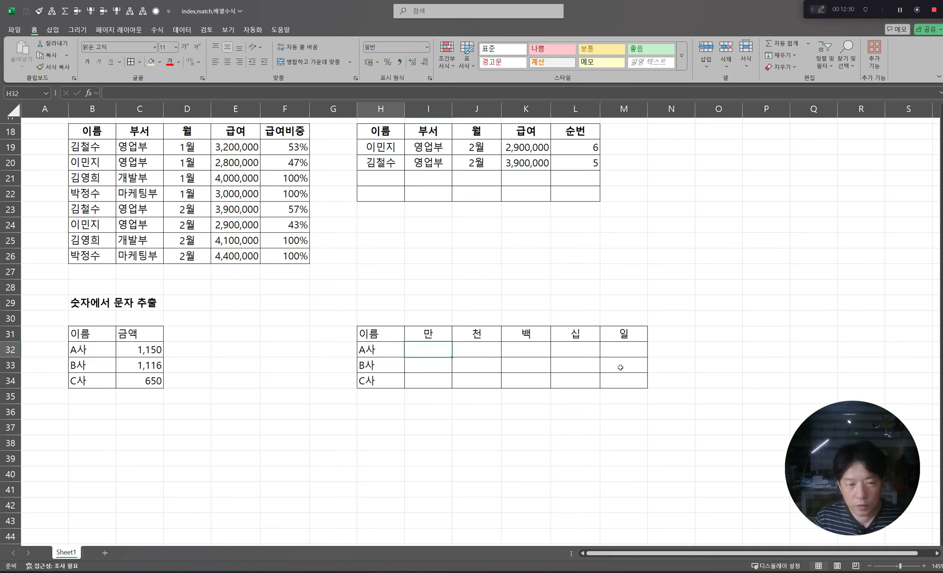
key(ctrl+Left)
key(ctrl+shift+Down)
key(Right)
key(Right)
key(Right)
key(Right)
key(Right)
key(Right)
key(Right)
key(Right)
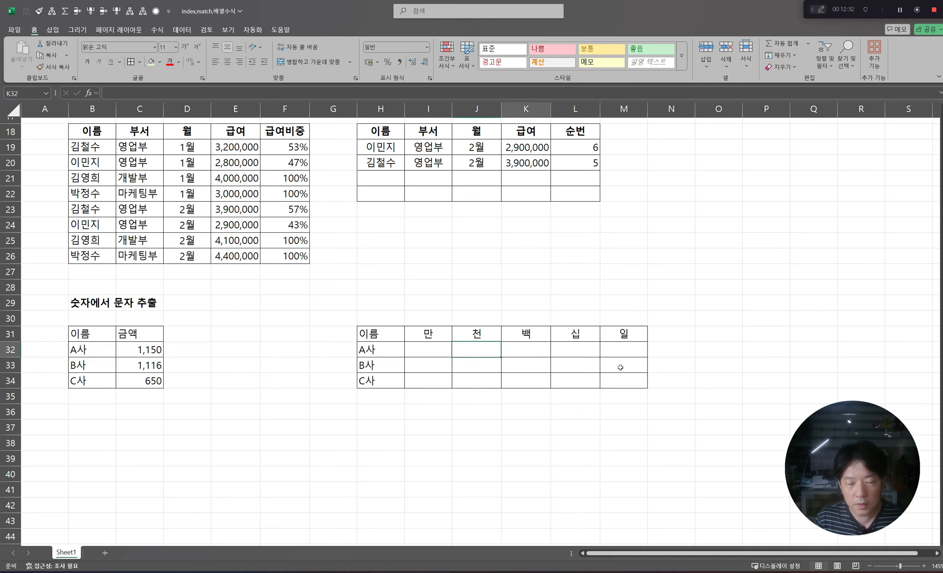
key(Right)
key(Right)
text(=)
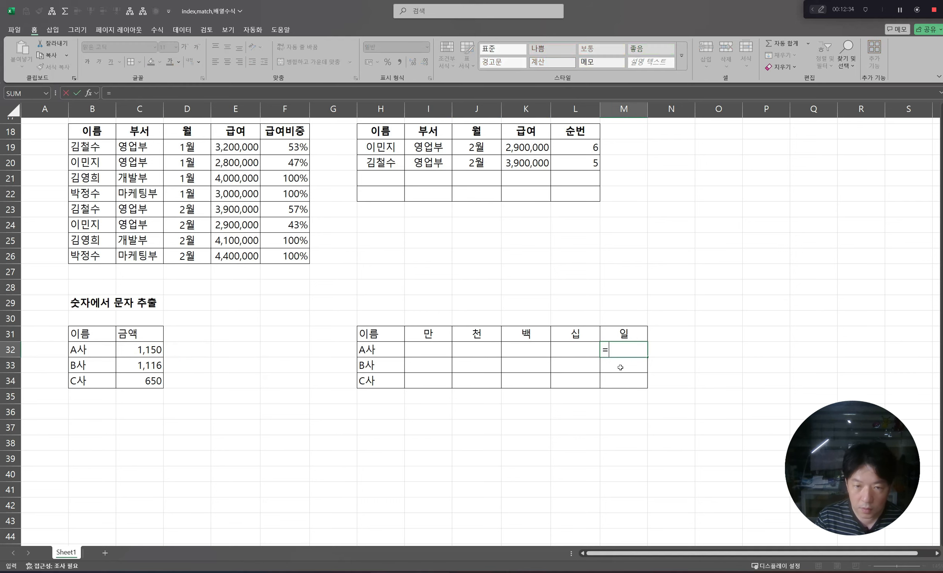
key(Left)
key(Left)
key(Left)
key(Left)
key(Left)
key(Left)
key(Left)
key(Left)
key(Left)
key(Left)
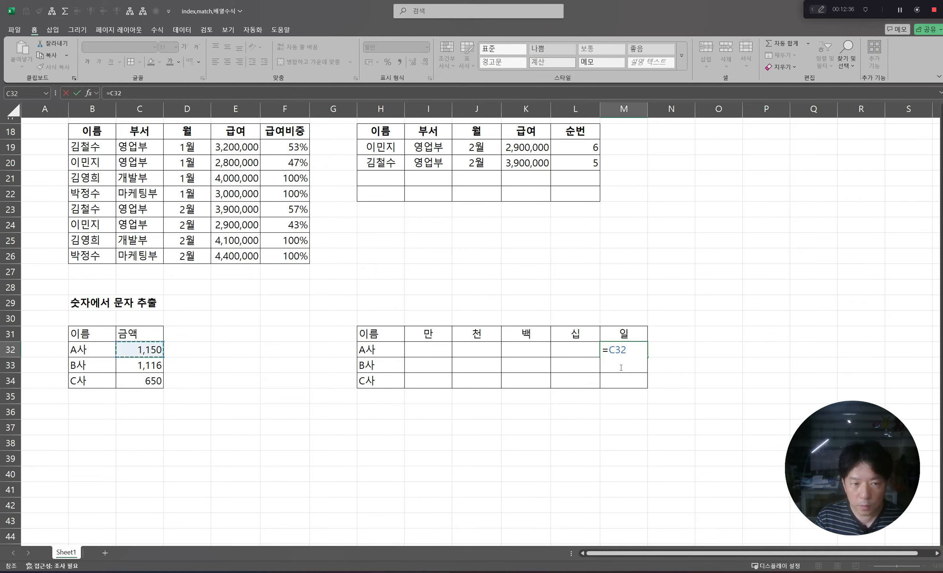
key(F4)
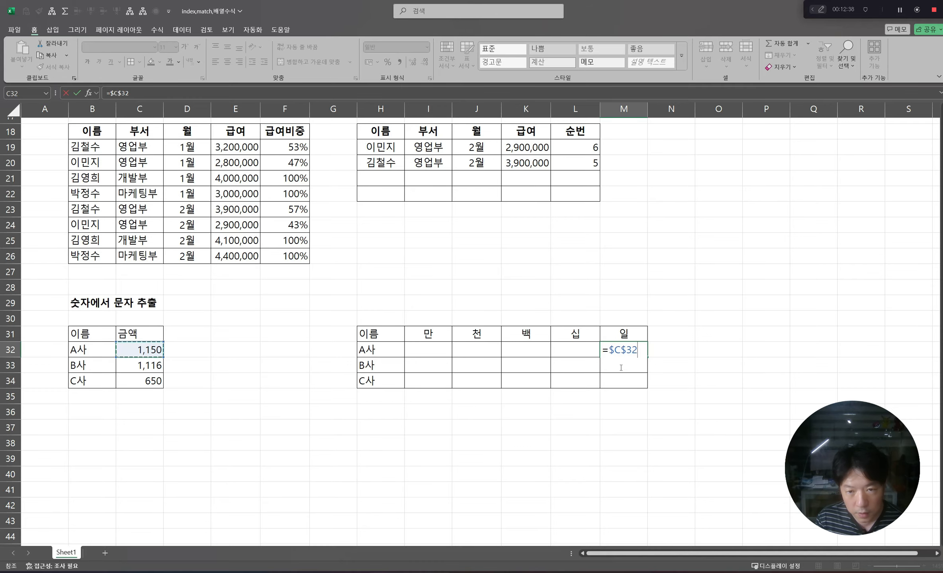
key(Up)
key(Right)
key(BackSpace)
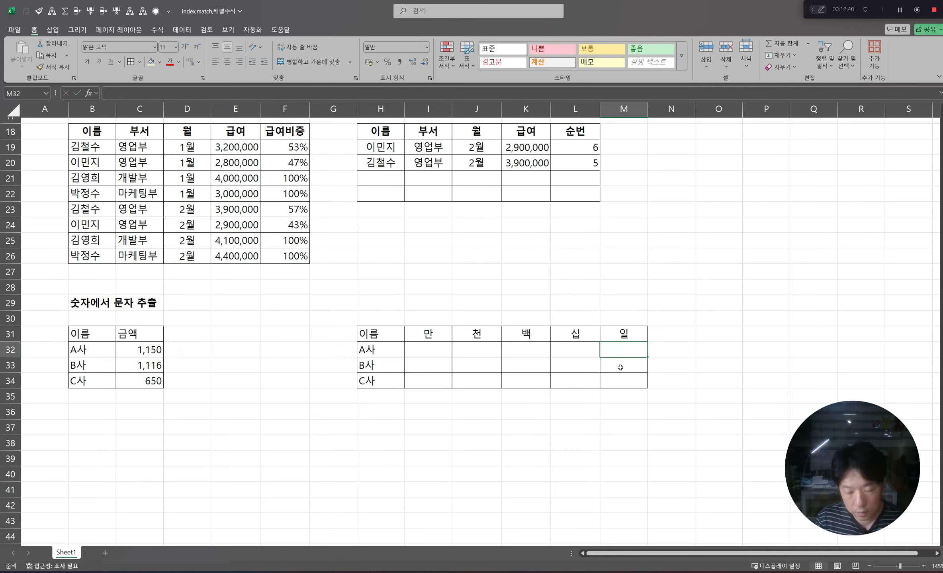
- Enter a column-locked reference to A사's amount, =$C32, in the 일 cell M32
key(Left)
key(Left)
key(Left)
key(Left)
key(Left)
key(Left)
key(Left)
key(Left)
key(Left)
key(Left)
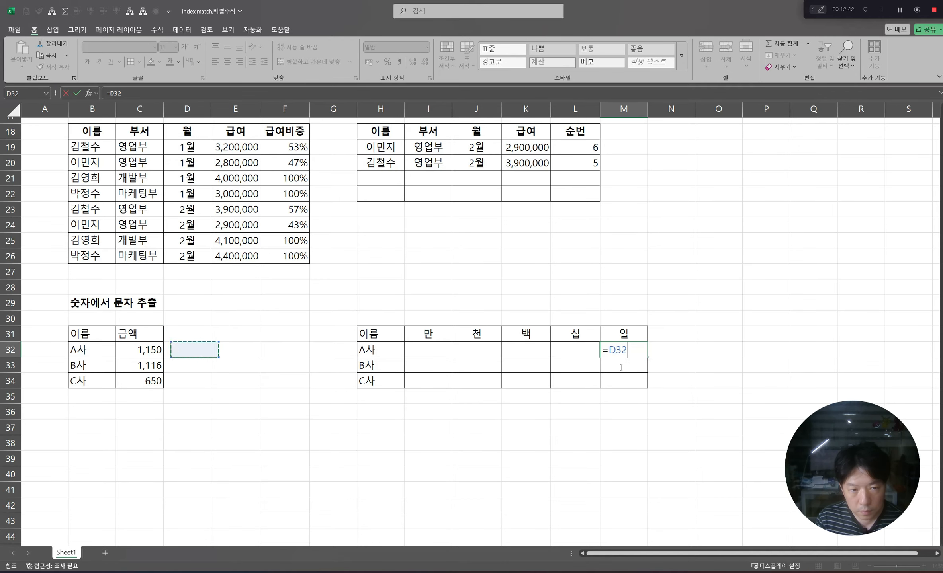
key(F4)
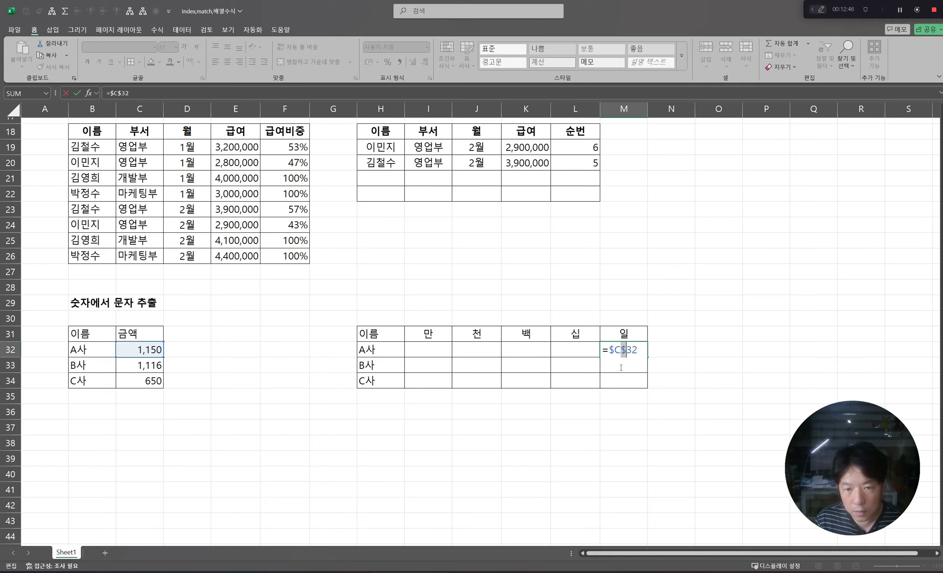
key(BackSpace)
key(shift+Home)
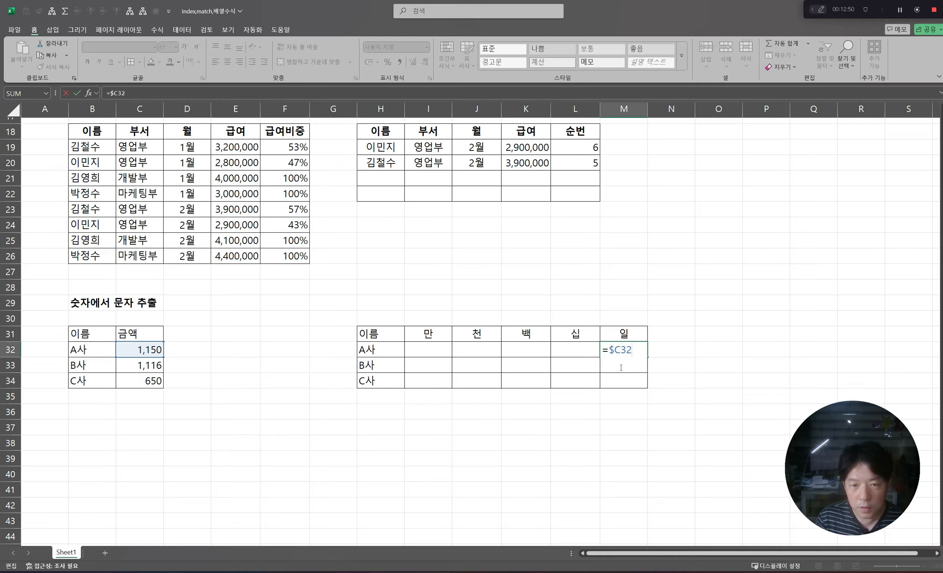
key(Return)
key(Up)
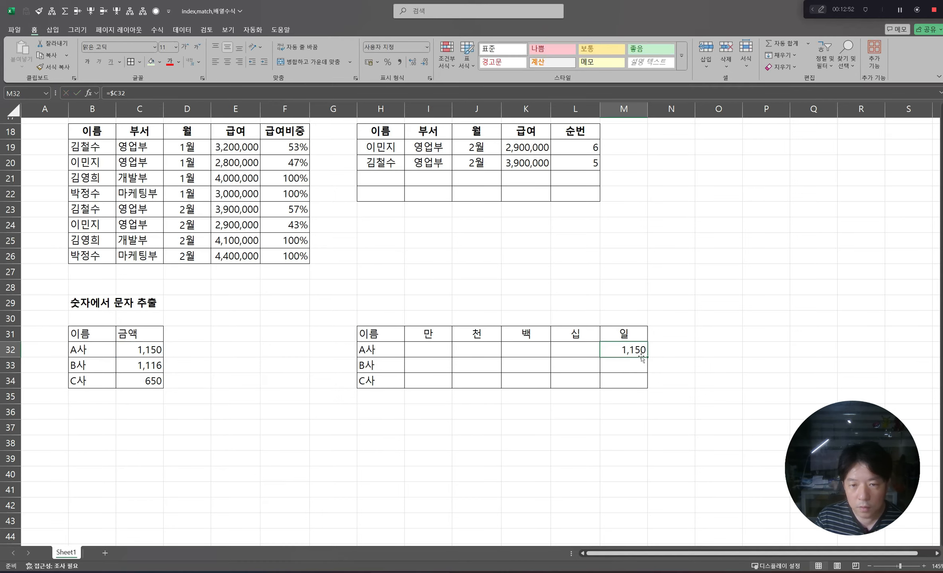
- Fill the =$C32 reference from M32 across the place-value cells I32:M34 and check the copied cells
mouse_move(642, 358)
mouse_down()
mouse_move(644, 388)
mouse_move(410, 381)
mouse_up()
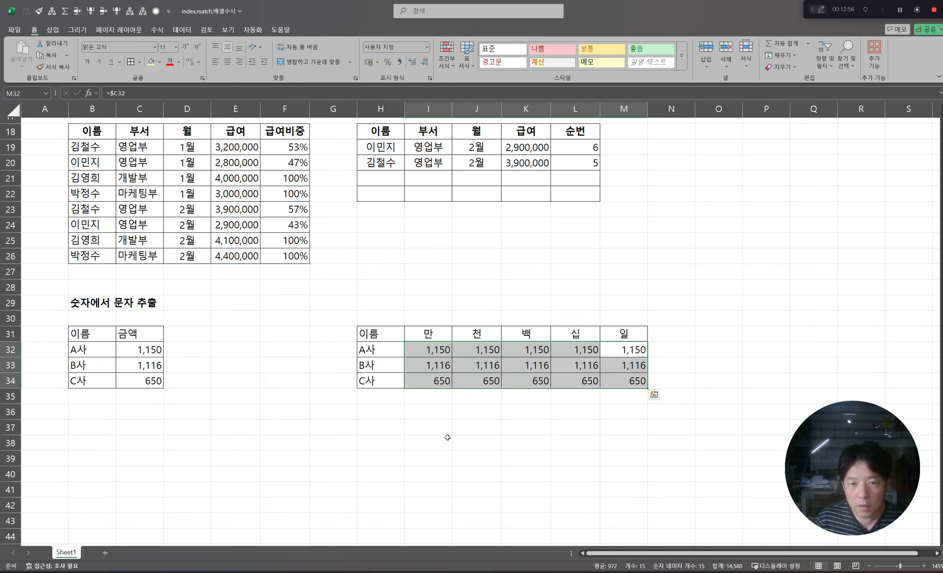
click(447, 437)
click(456, 368)
click(573, 361)
click(617, 370)
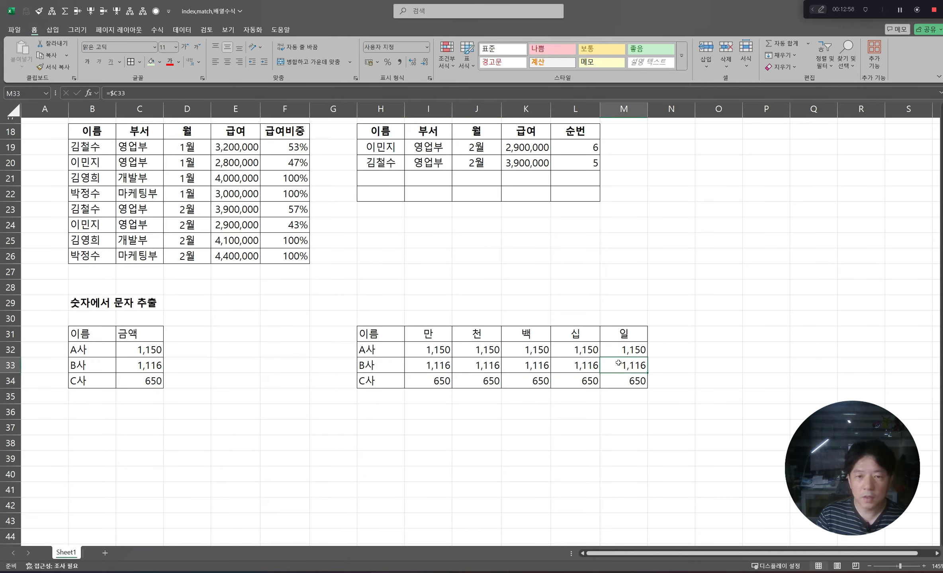
key(Up)
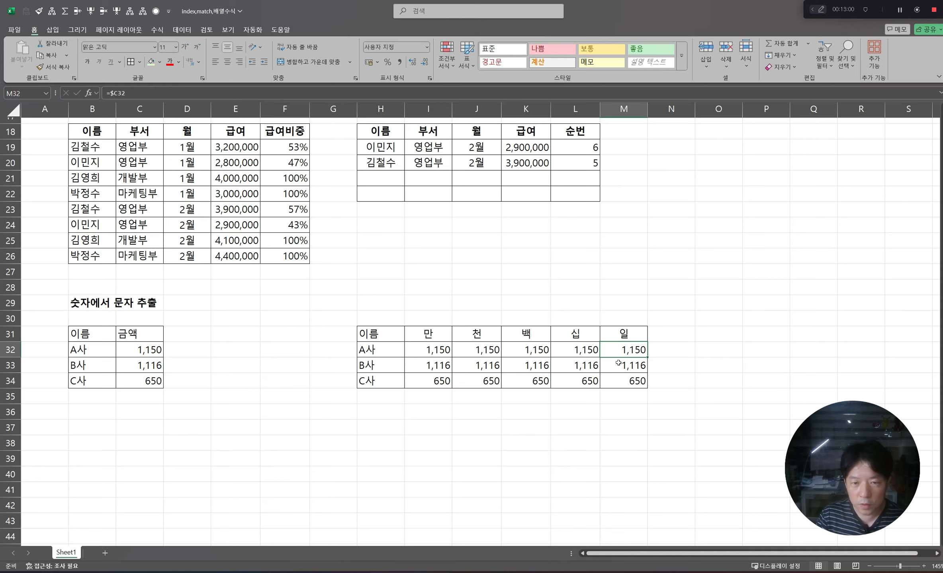
- Wrap the reference in M32 in a TEXT function with format "0", giving =TEXT($C32,"0")
key(F2)
key(Escape)
key(F2)
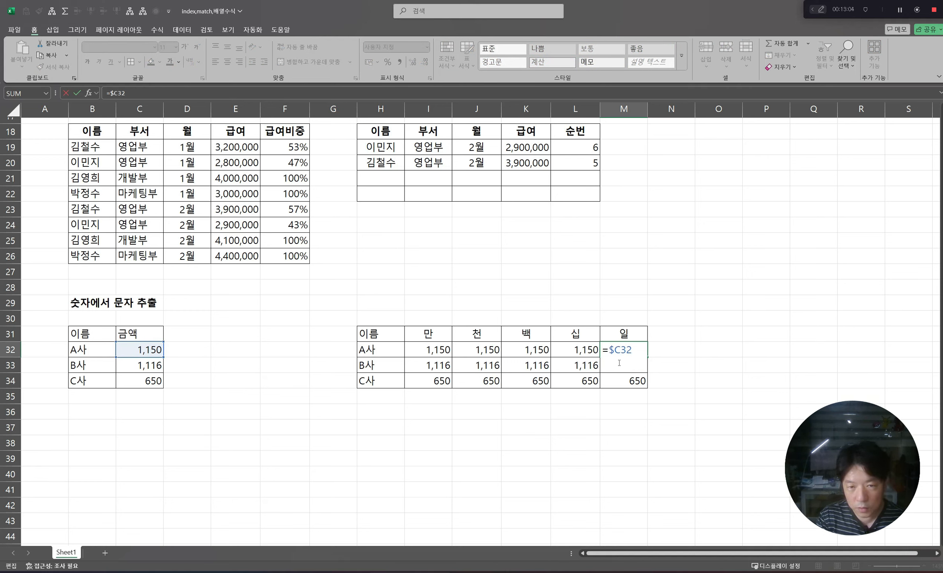
key(Home)
key(Right)
text(tes)
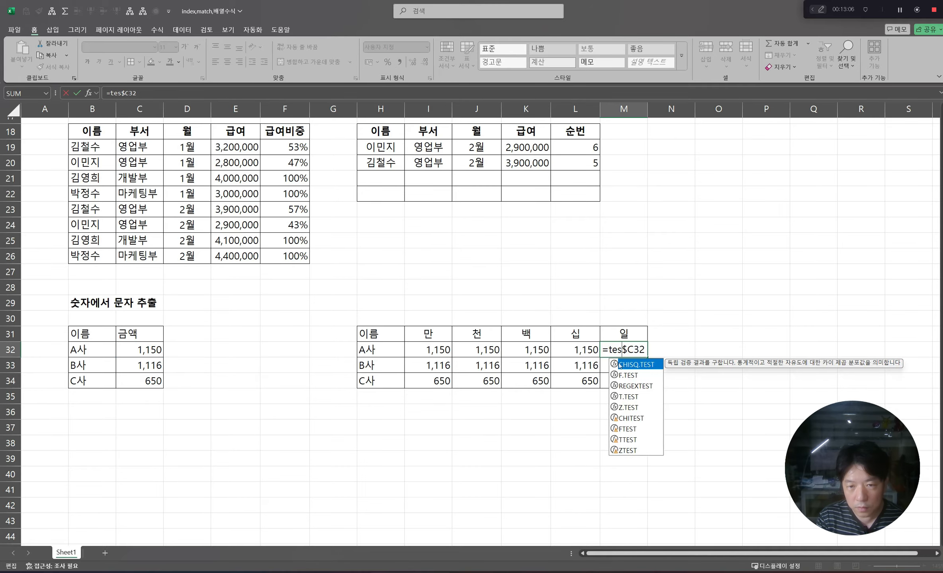
key(BackSpace)
text(xt)
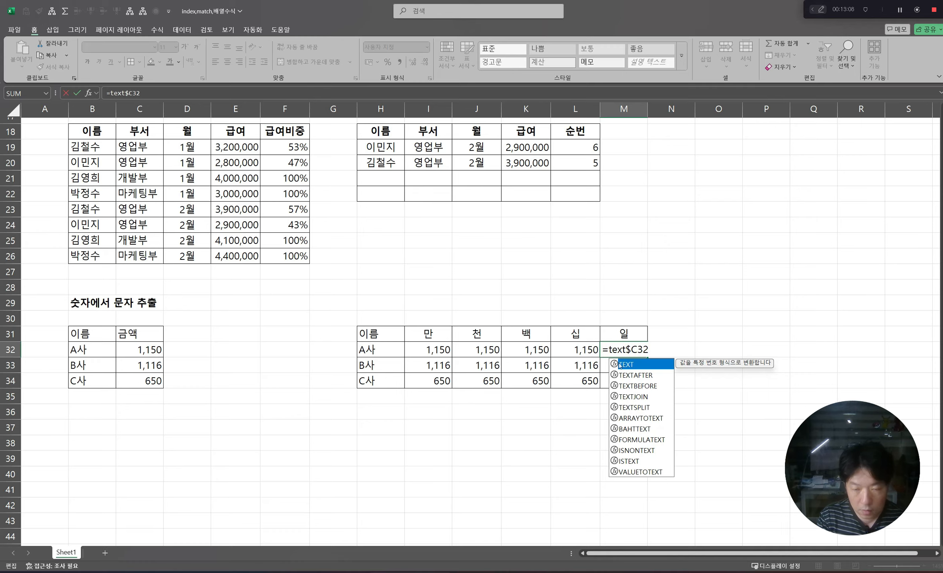
double_click(619, 364)
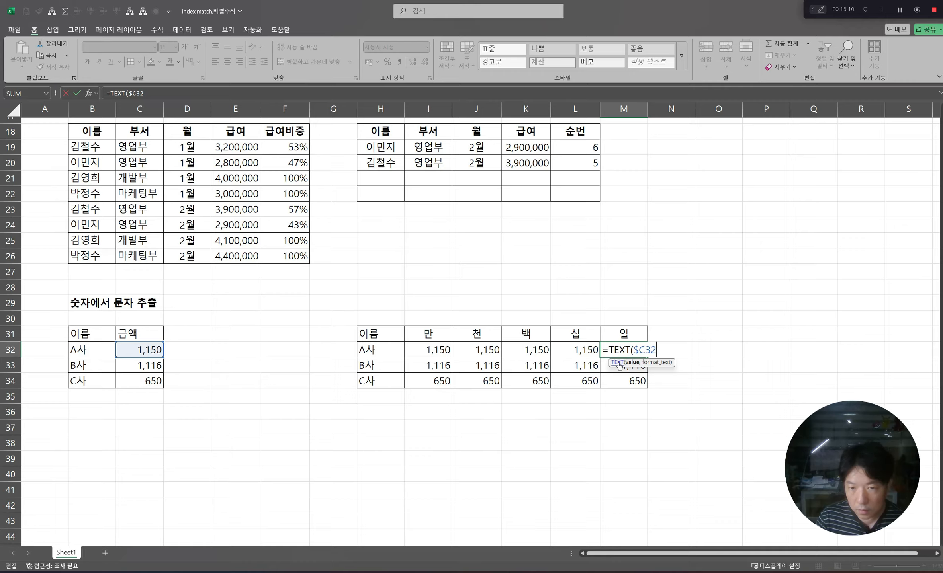
text(,)
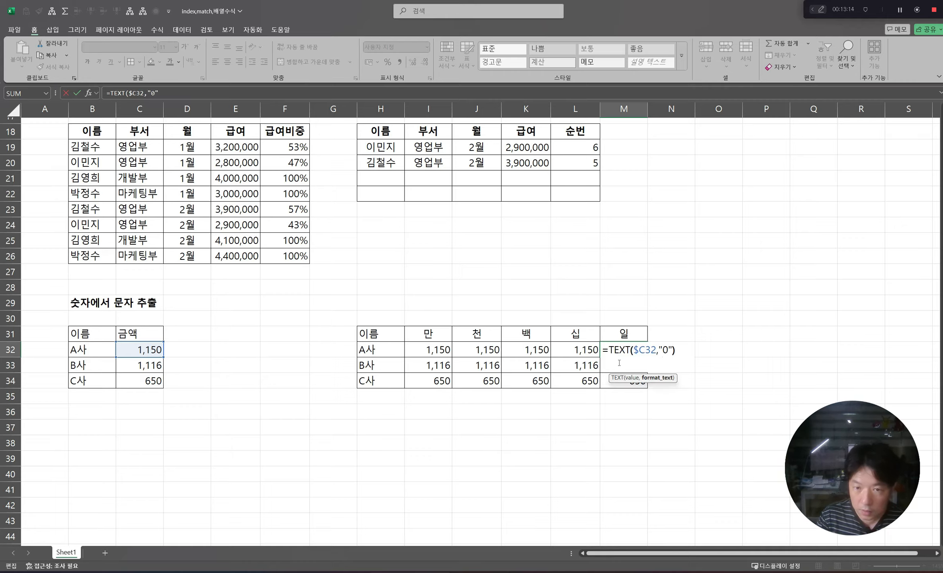
text("0"))
key(ctrl+Return)
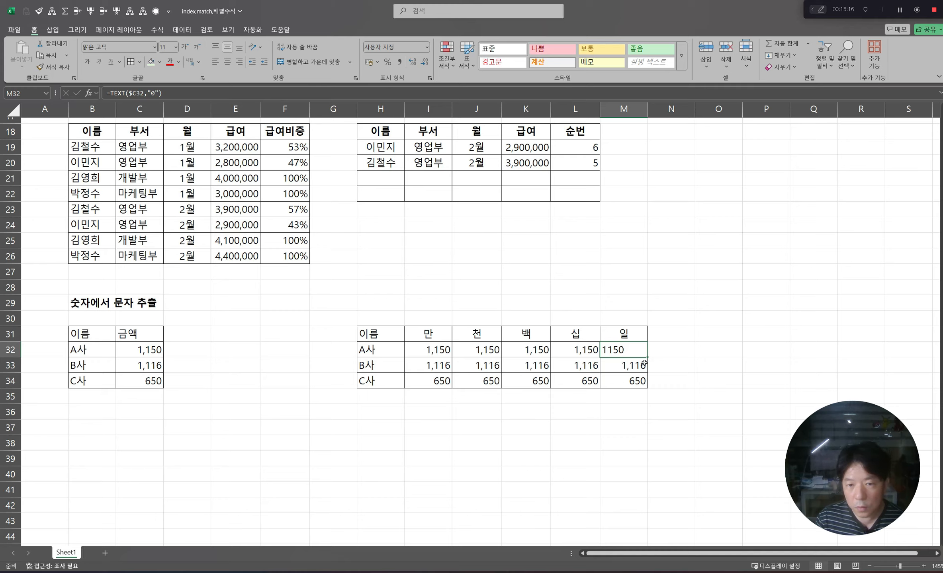
- Fill the TEXT formula from M32 across I32:M34 and center those cells horizontally
drag(644, 362, 637, 384)
click(476, 427)
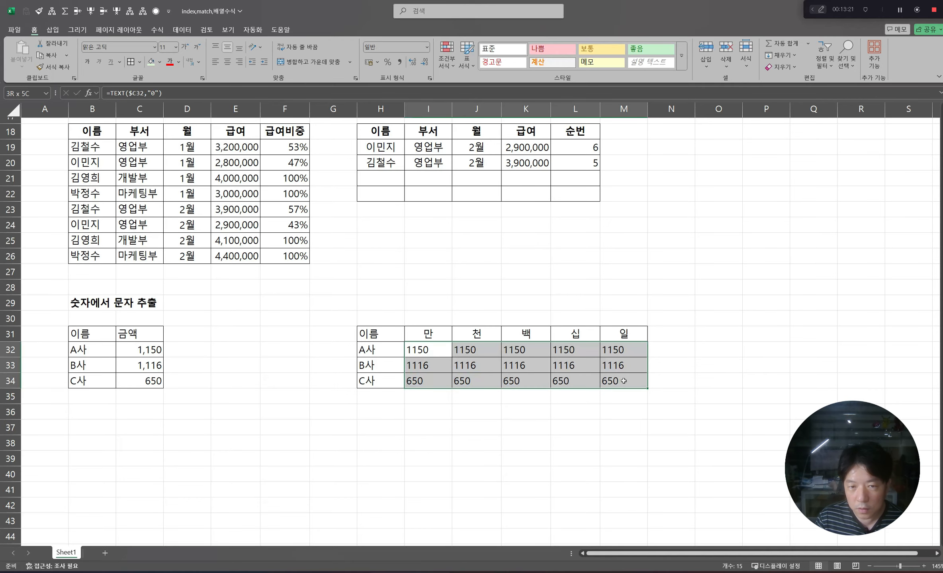
click(239, 62)
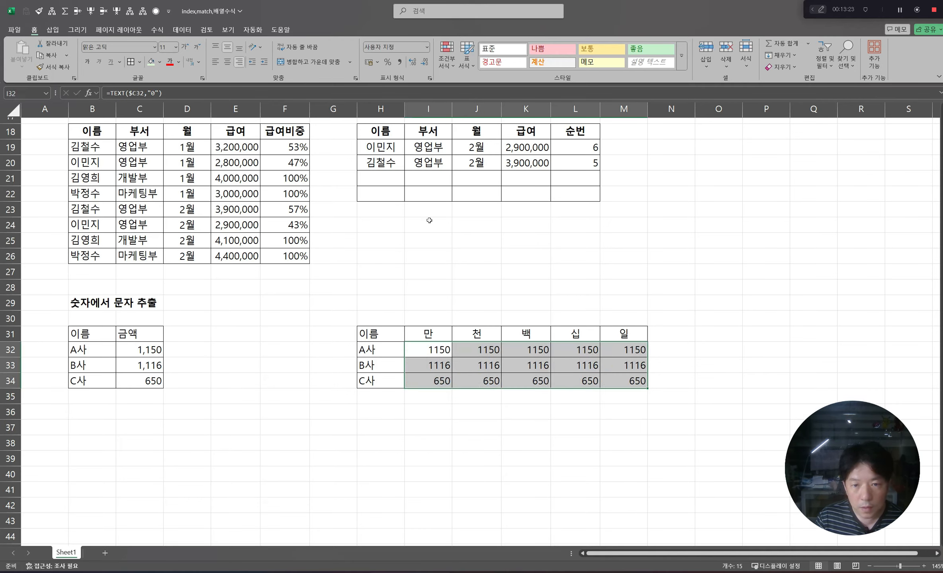
click(226, 64)
- Extend the M32 formula to extract the last digit with =RIGHT(TEXT($C32,"0"),1)
click(626, 345)
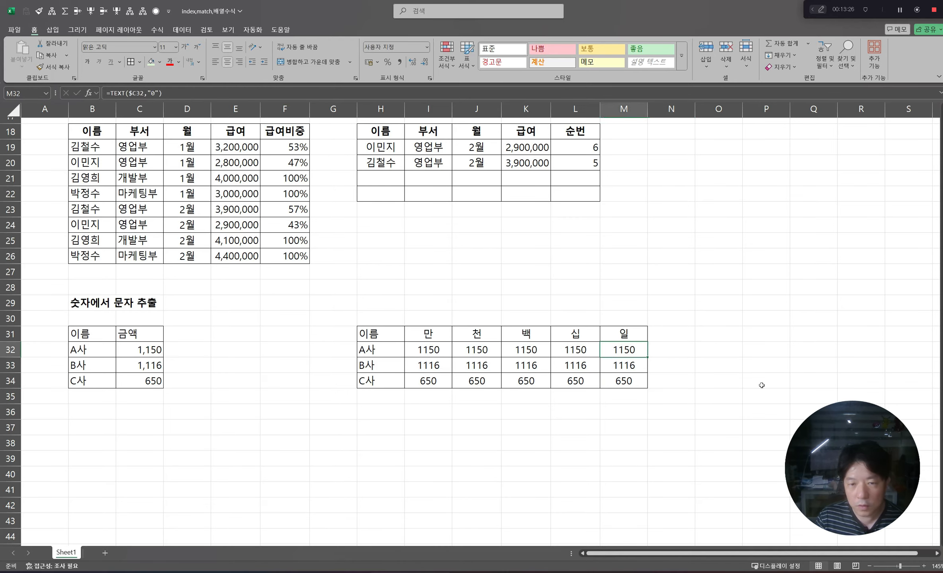
key(F2)
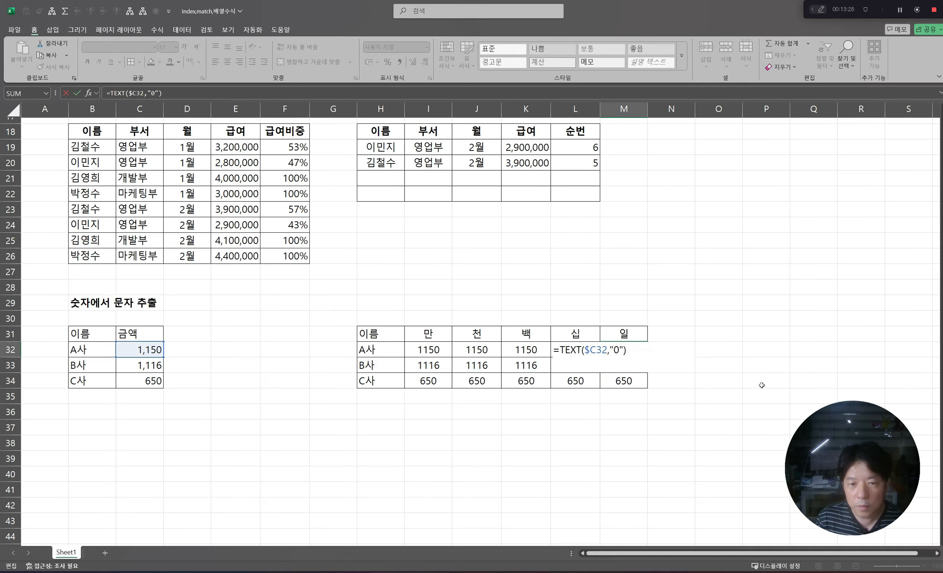
text(ri)
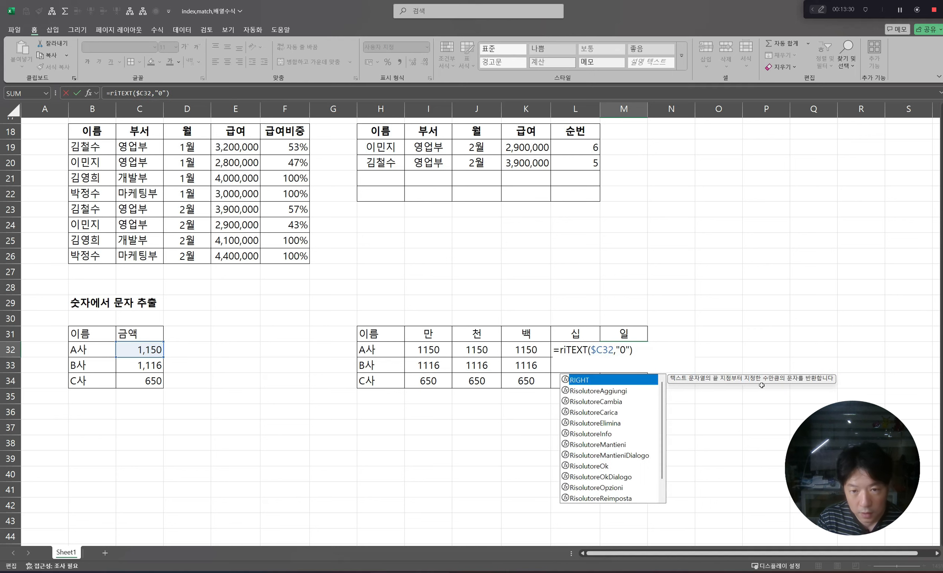
text(ght)
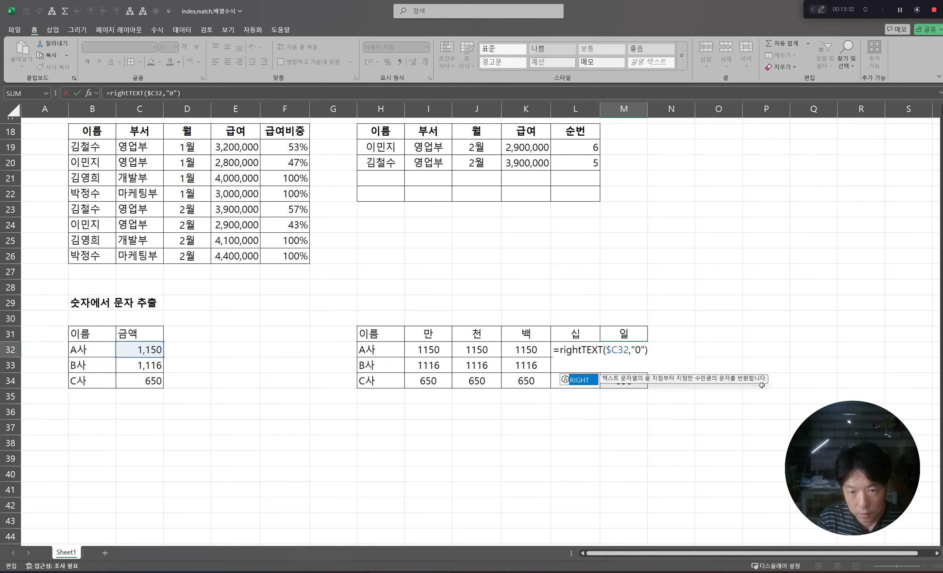
text(()
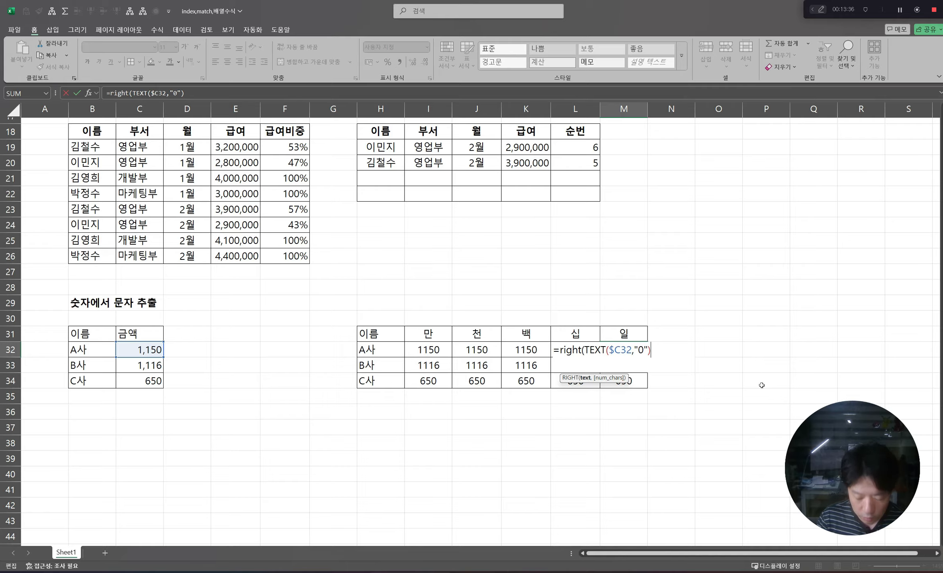
text(,1)
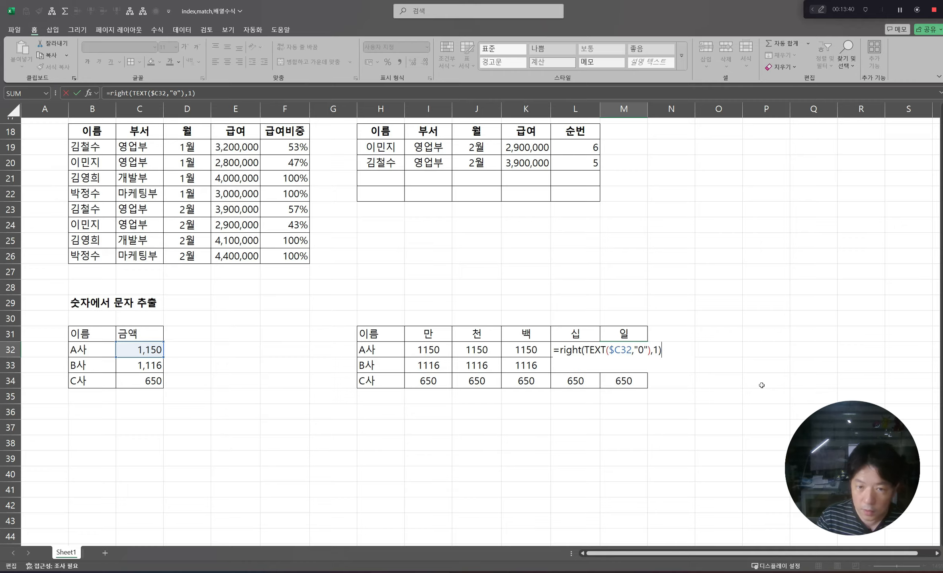
key(ctrl+Return)
- Copy the RIGHT formula from M32 down to the B사 and C사 rows of the 일 column
key(ctrl+c)
key(shift+Down)
key(shift+Down)
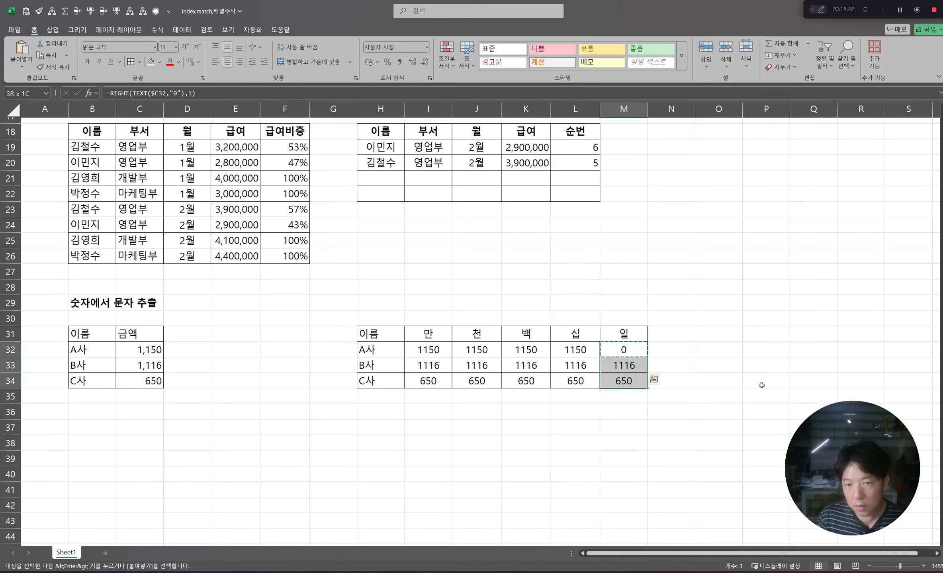
key(ctrl+v)
key(Escape)
key(Left)
key(Right)
key(Right)
key(Up)
key(Down)
key(Right)
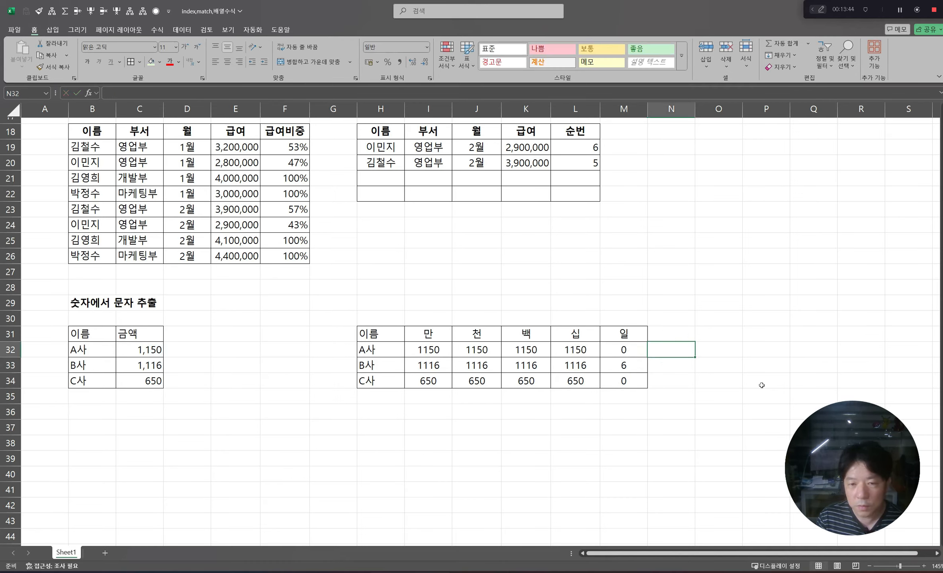
- Wrap the TEXT formula in L32 in a MID function, keeping TEXT($C32,"0") as its text argument
key(Left)
key(shift+Down)
key(shift+Down)
key(Left)
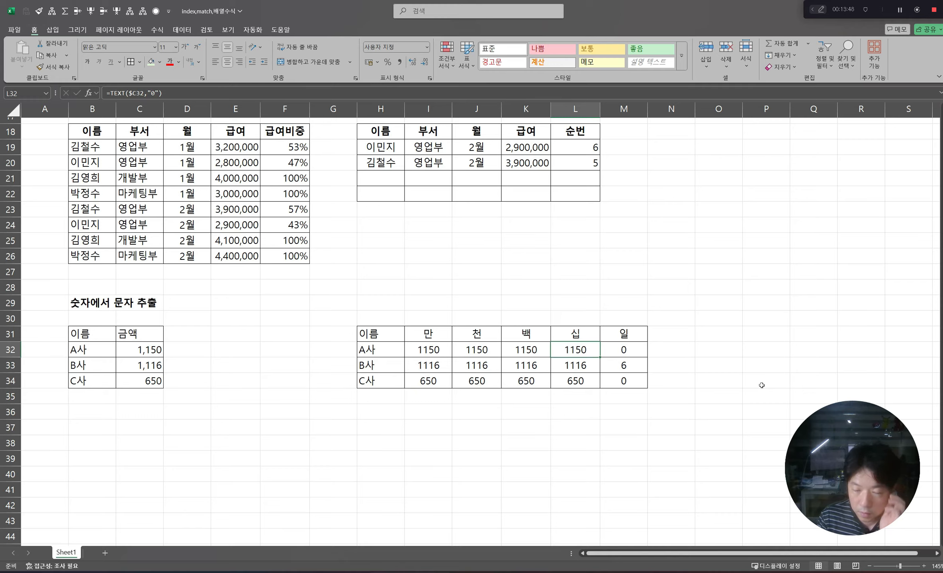
key(F2)
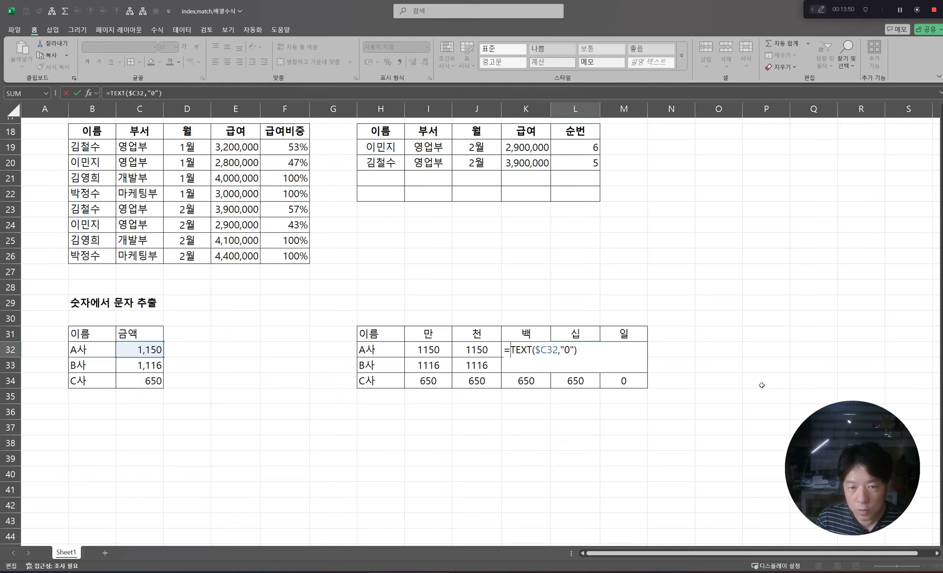
text(mid)
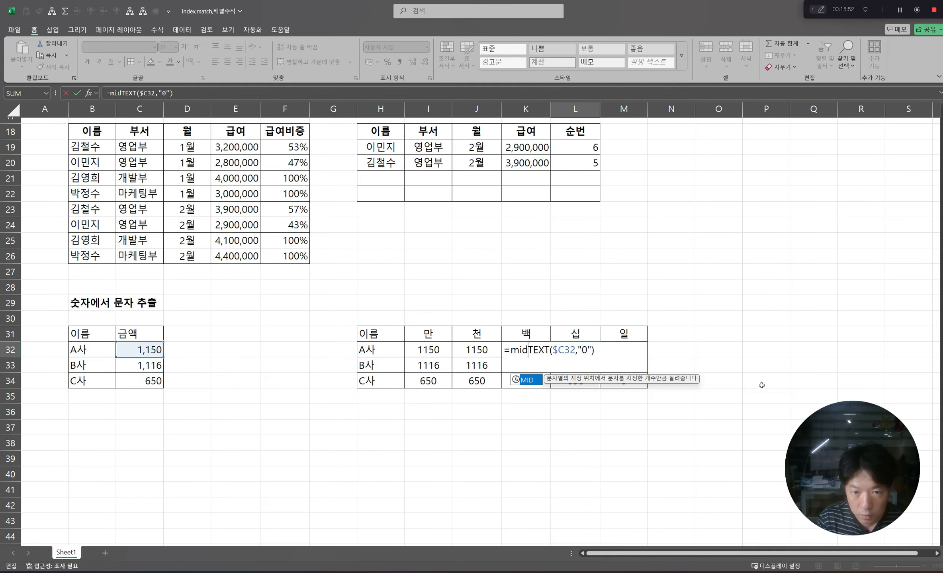
text(()
key(shift+End)
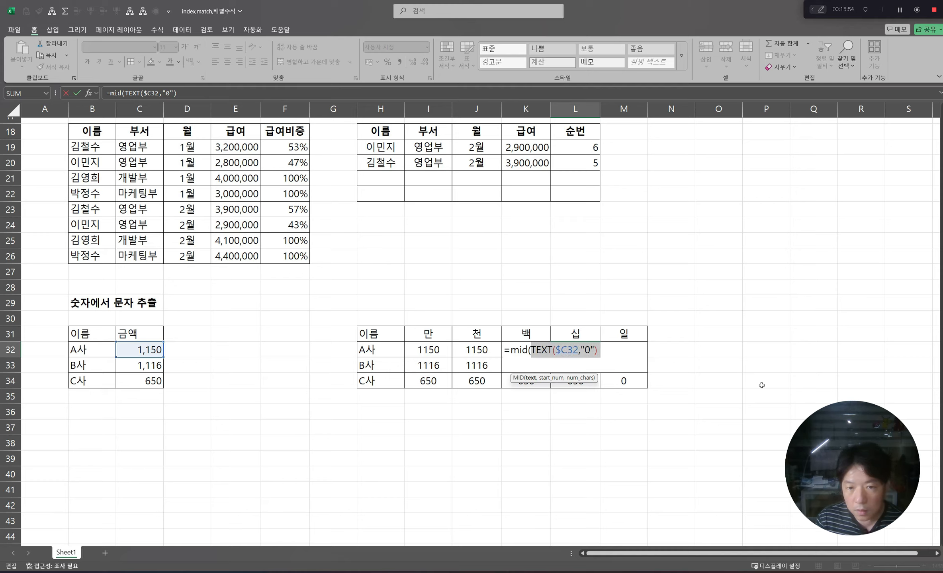
key(End)
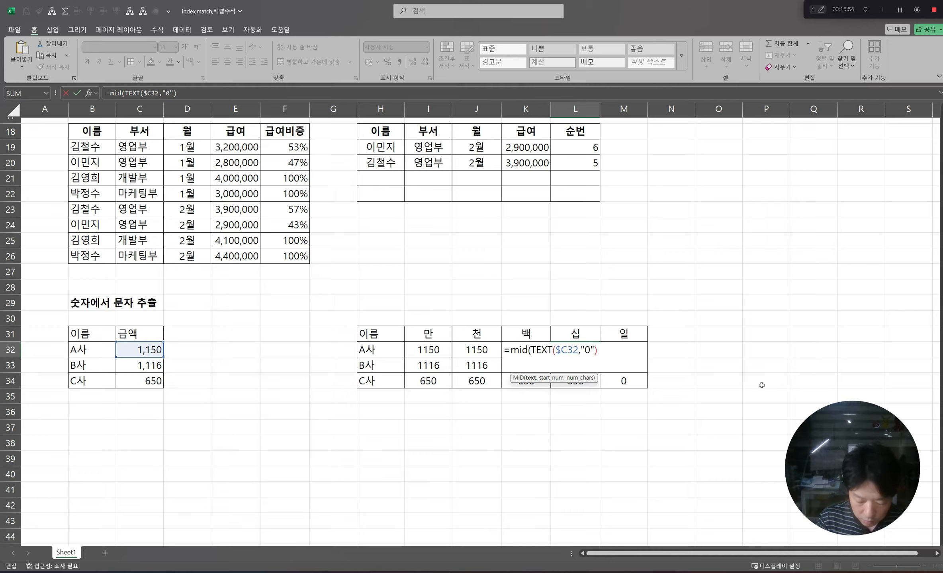
text(,)
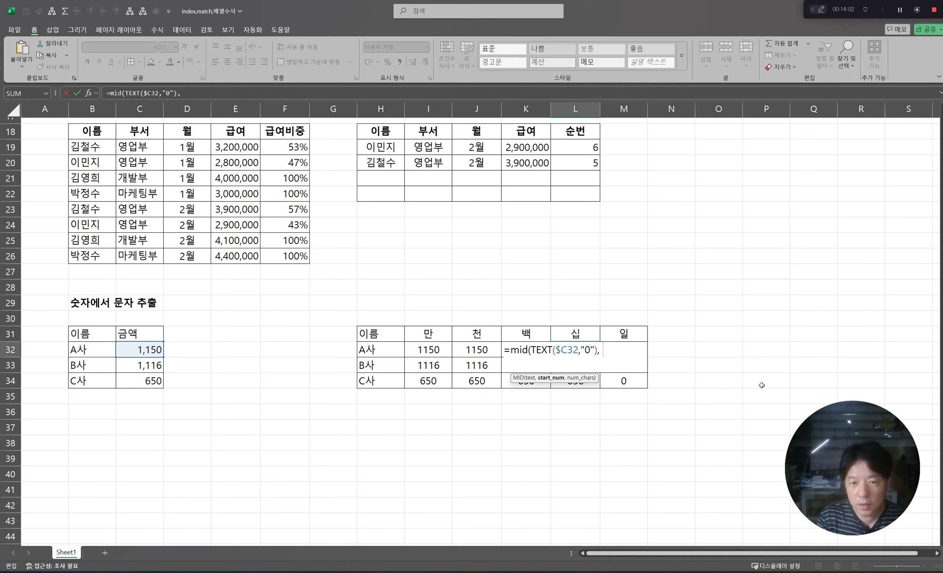
- Complete the L32 formula as =MID(TEXT($C32,"0"), LEN(TEXT($C32,"0"))-1,1) to extract the tens digit
text( le)
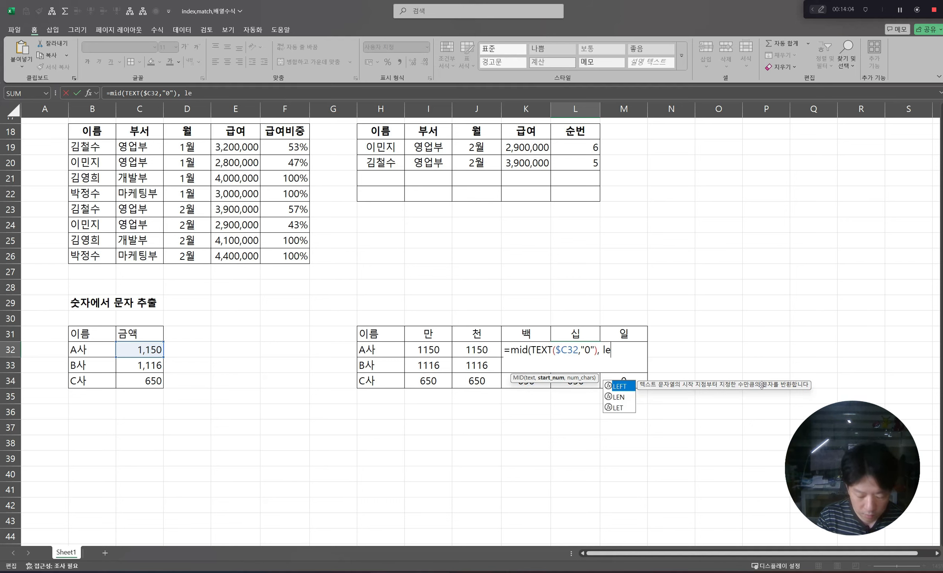
text(n(TEXT($C32,"0"))
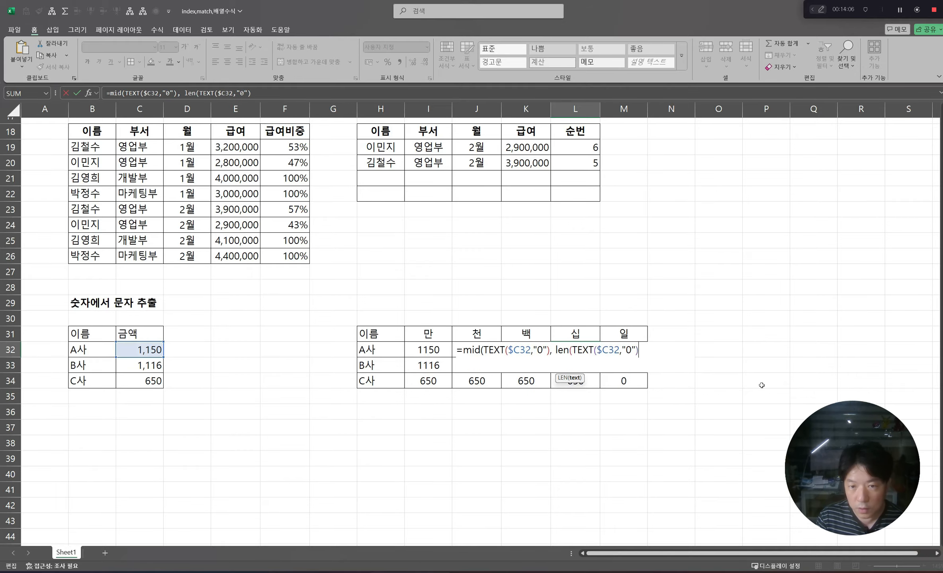
text())
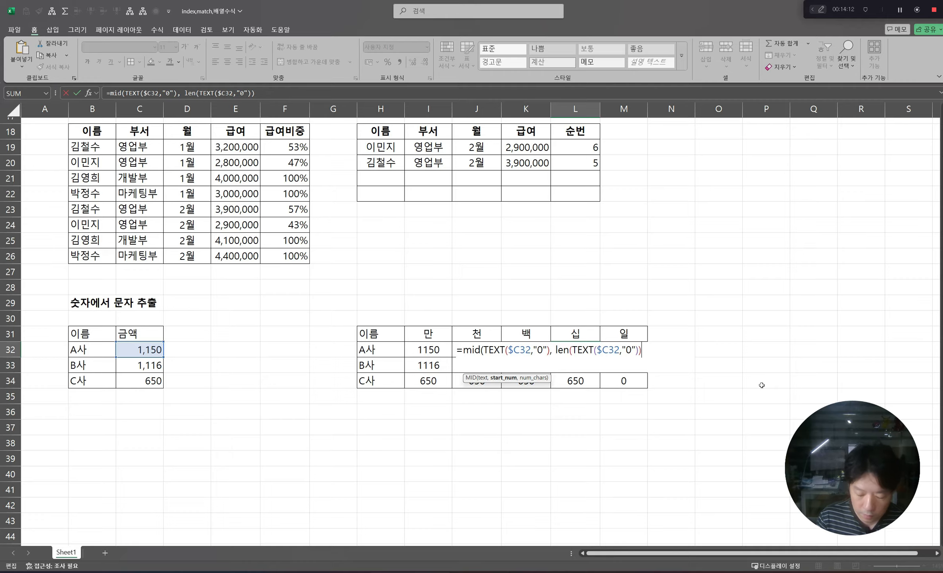
text(-1)
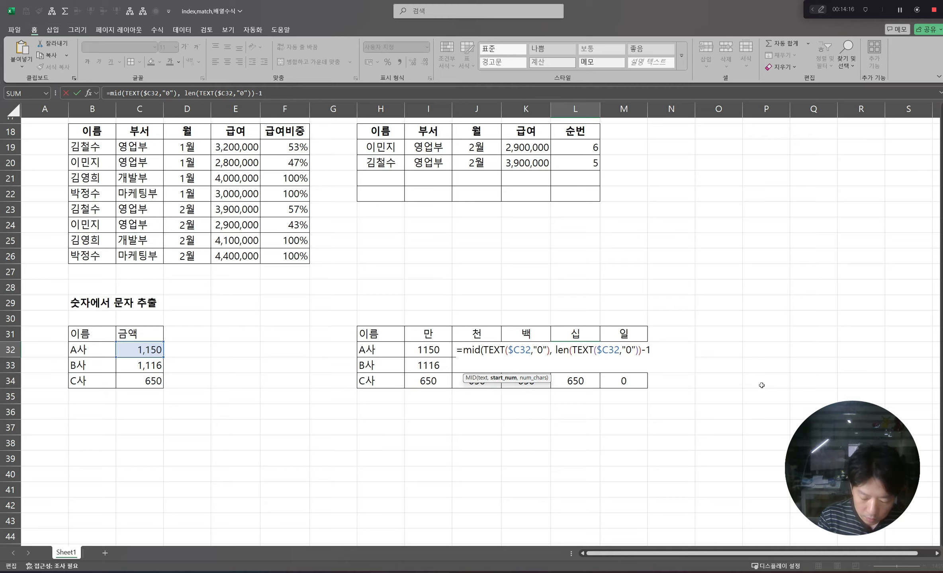
text(,1)
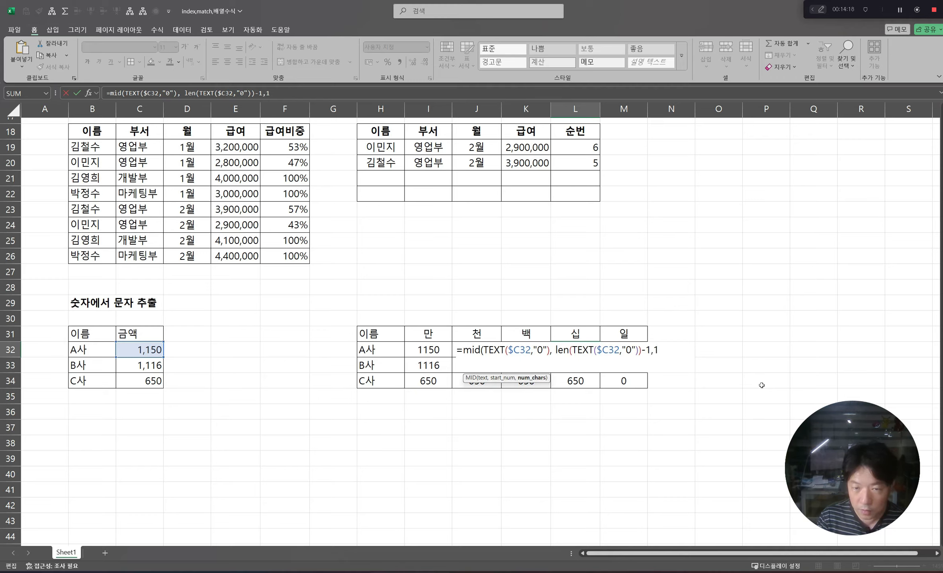
text())
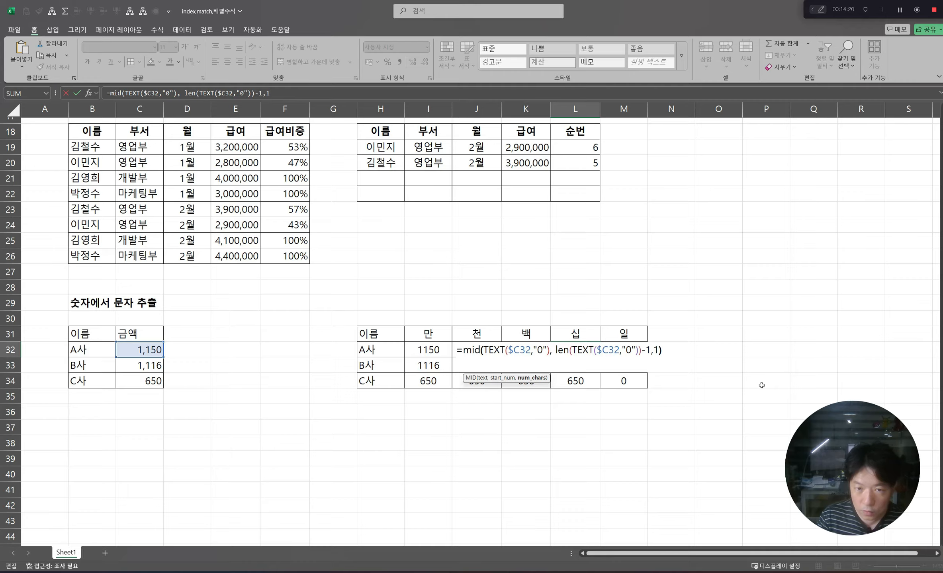
key(ctrl+Return)
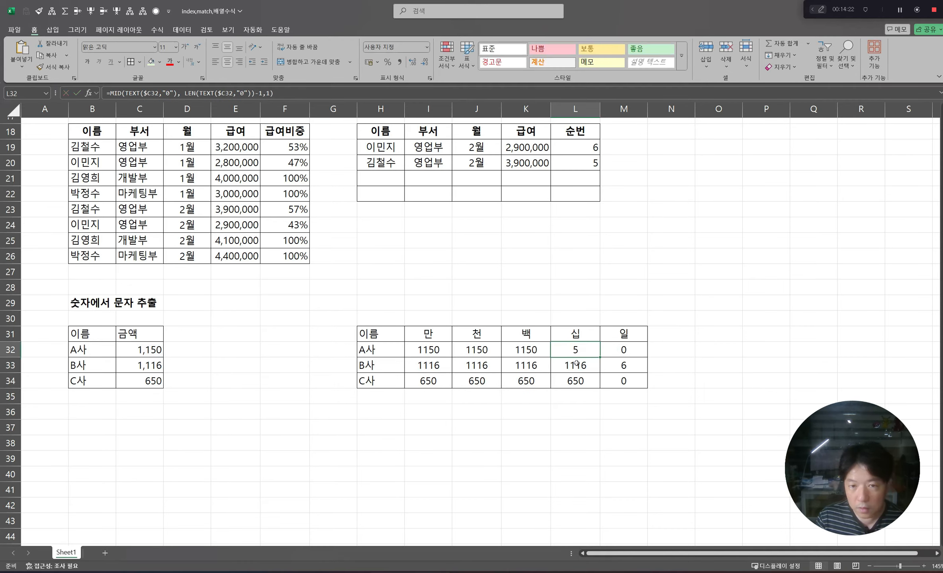
- Copy the MID formula from L32 down to the B사 and C사 rows of the 십 column
click(598, 360)
click(592, 353)
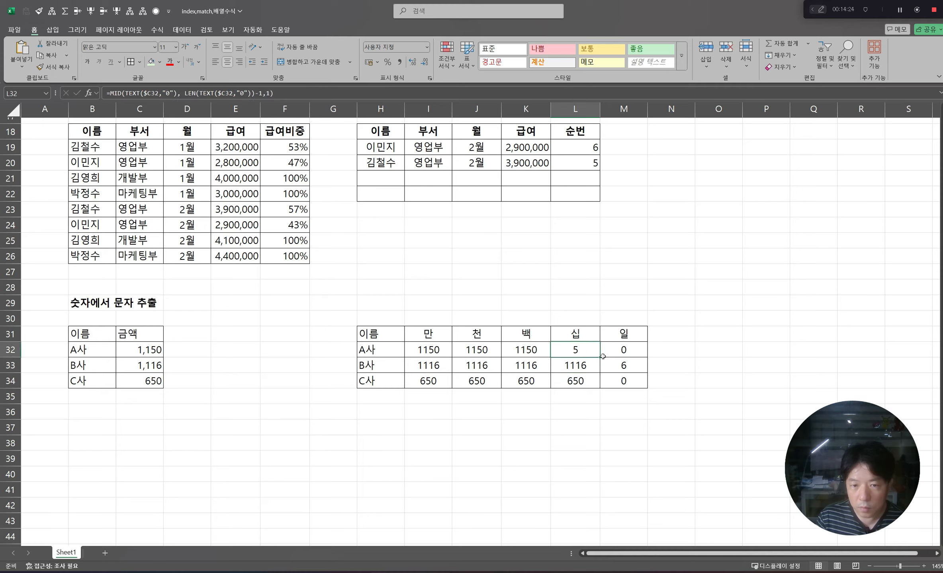
drag(602, 357, 599, 385)
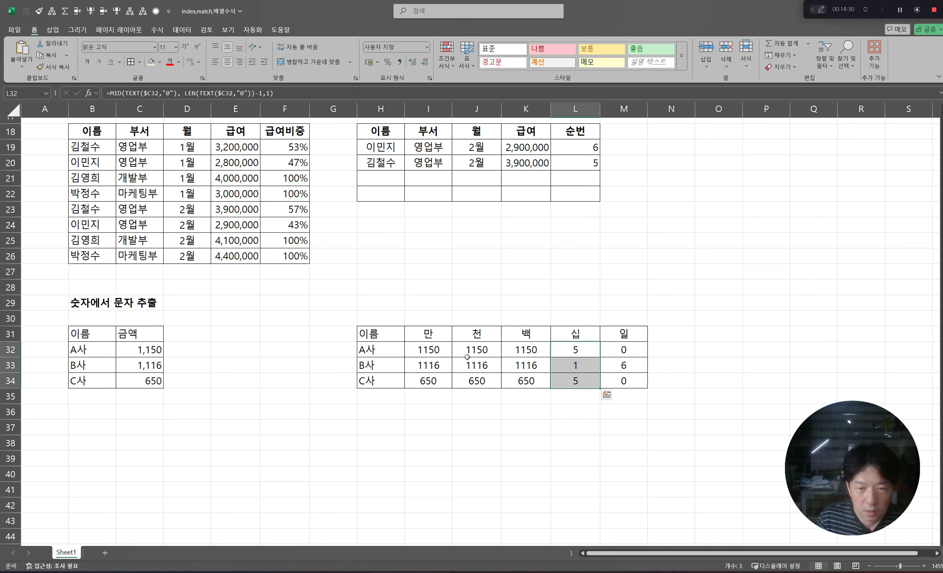
- Review how the TEXT, LEN and start-position parts work together in the L32 MID formula
double_click(588, 356)
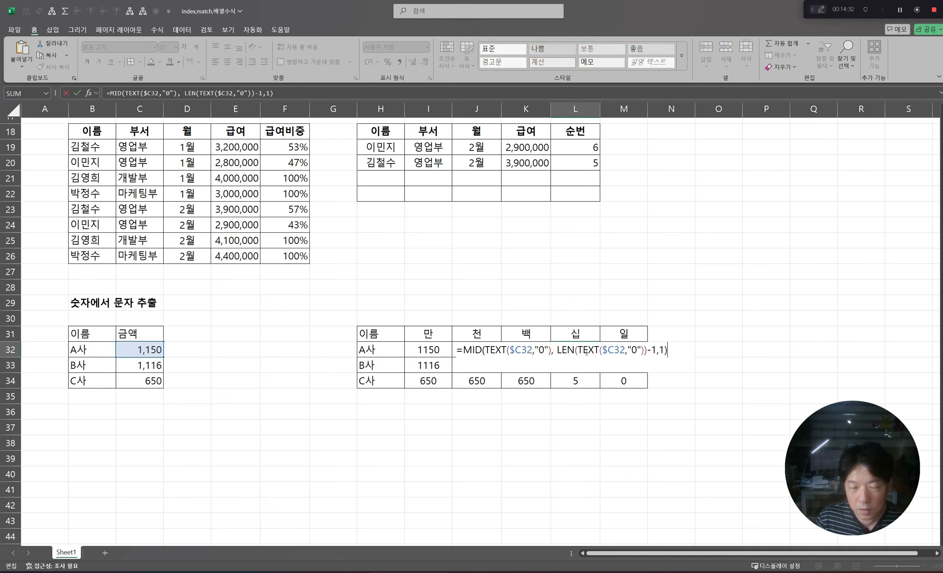
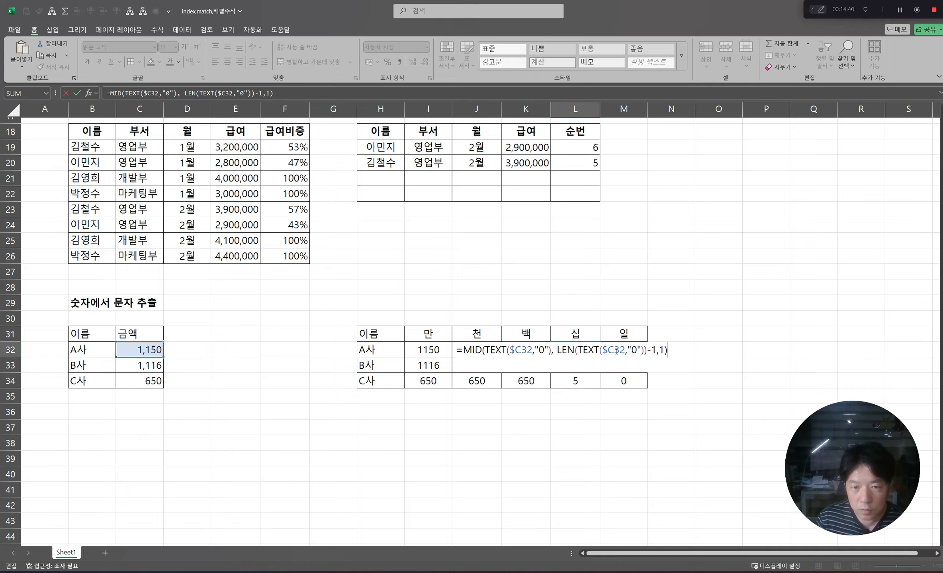
key(ctrl+Return)
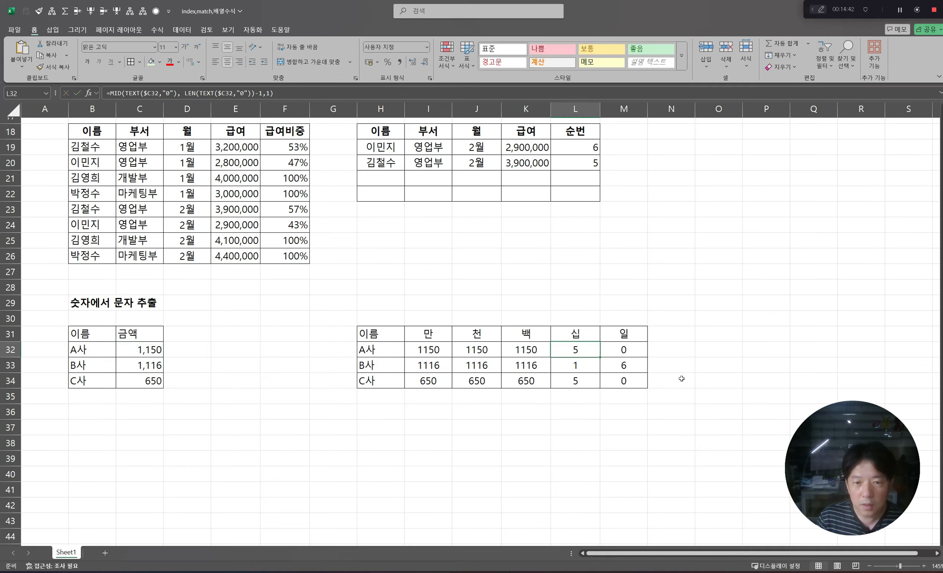
key(F2)
key(Escape)
key(F2)
key(Escape)
key(F2)
key(Escape)
key(F2)
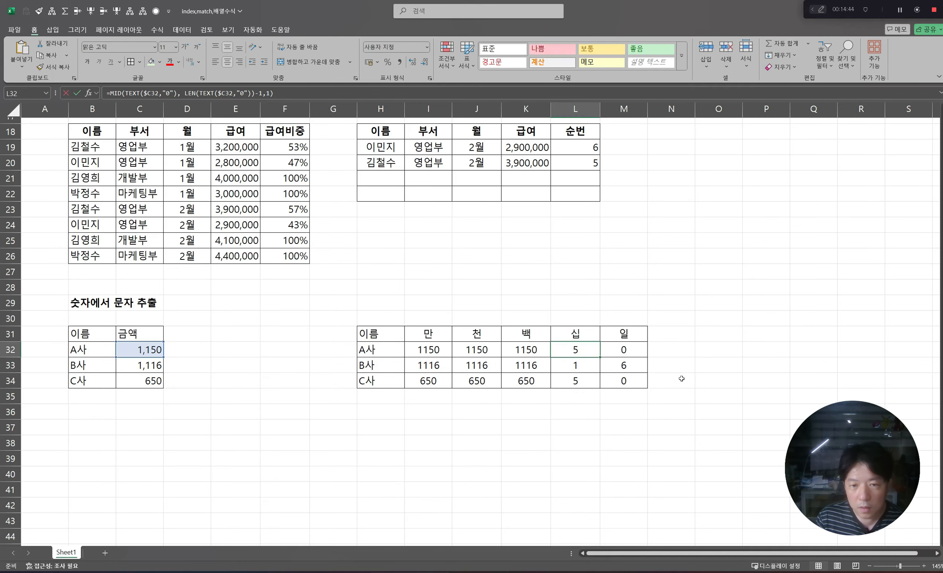
key(Escape)
- Compare the formulas in the 만, 천, 백 and 십 cells of the A사 row
click(526, 351)
key(F2)
click(509, 351)
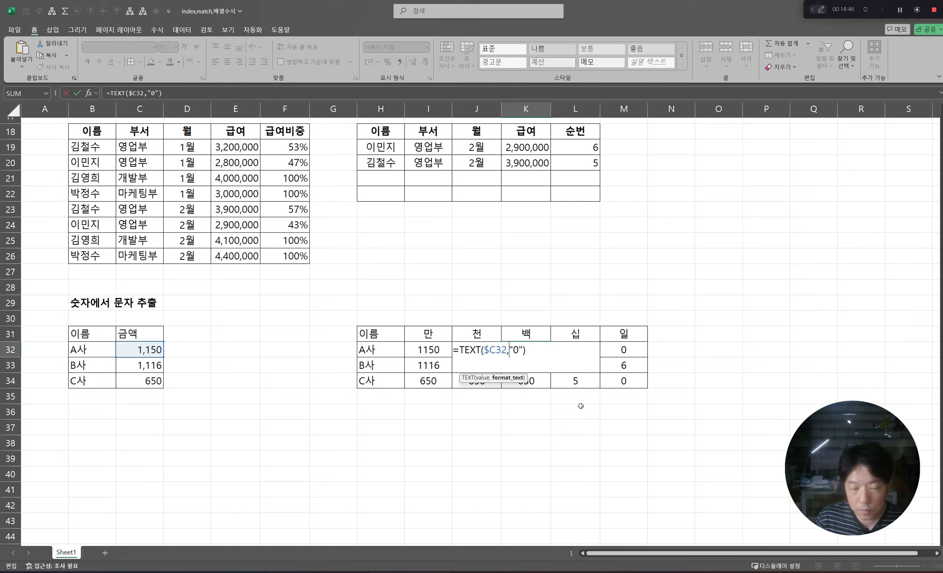
key(Escape)
key(Left)
key(Left)
key(Left)
key(Right)
key(Right)
key(Left)
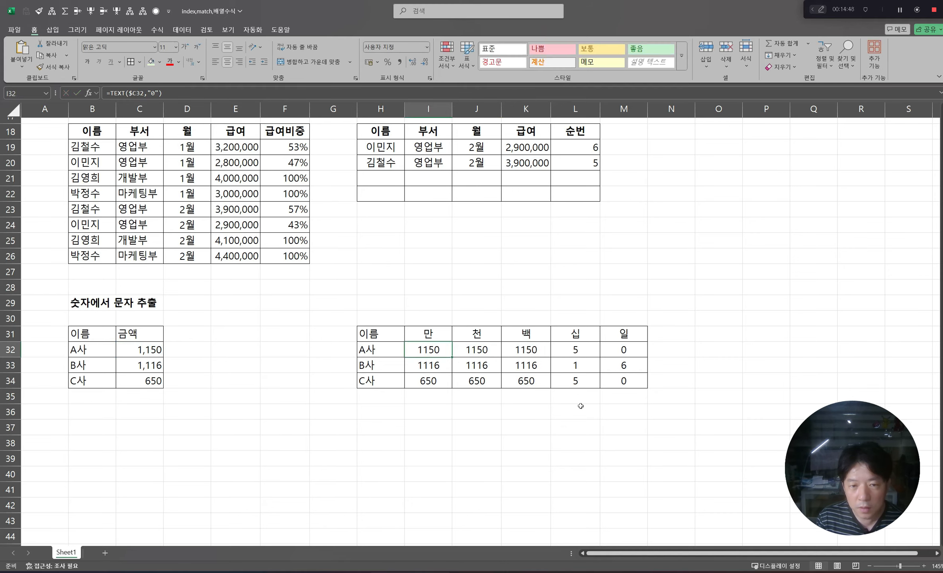
key(Right)
key(Right)
key(Right)
key(Left)
key(Left)
key(Left)
key(shift+Down)
key(shift+Down)
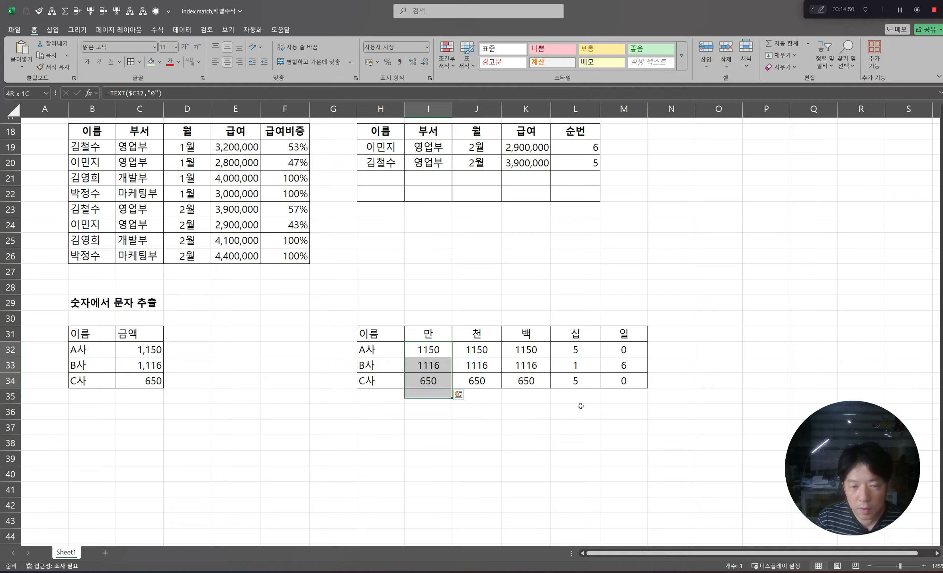
key(shift+Up)
key(shift+Up)
key(F2)
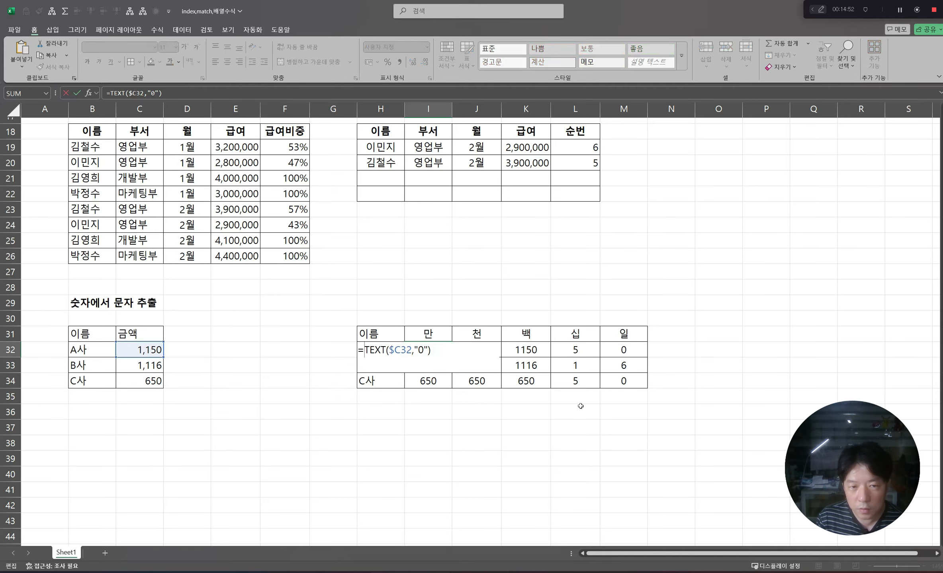
key(Escape)
key(Right)
key(Right)
key(Left)
key(Right)
key(Right)
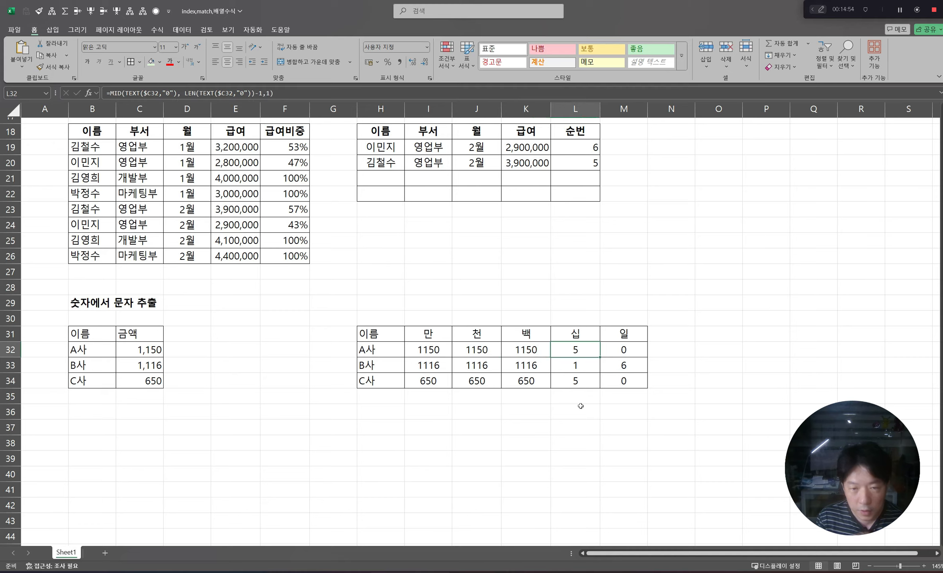
key(Left)
key(Right)
key(F2)
key(Escape)
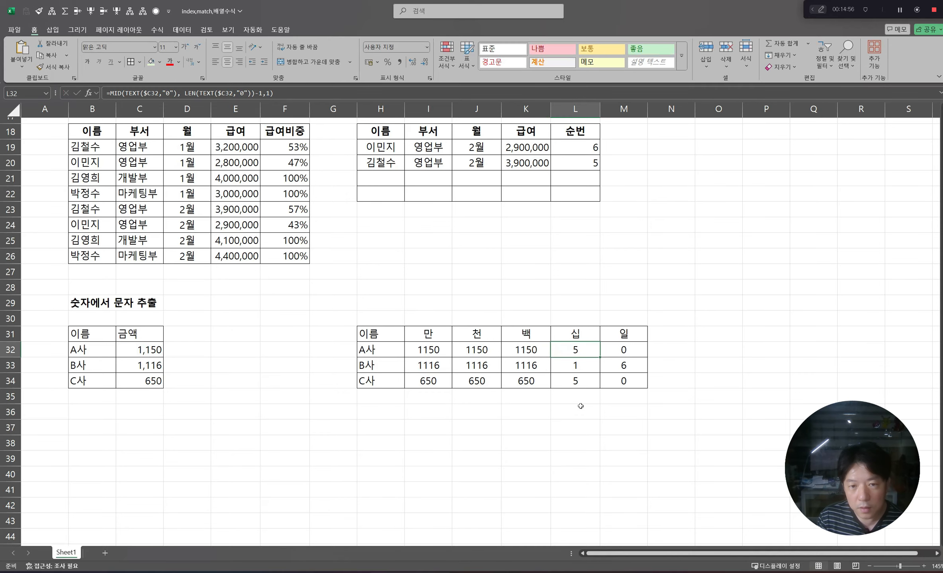
key(Left)
key(F2)
key(Escape)
key(Right)
key(F2)
key(Escape)
- Wrap the MID formula in L32 in IFERROR with "" as the fallback value and fill it across I32:L34
key(F2)
key(Home)
key(Right)
text(iferr)
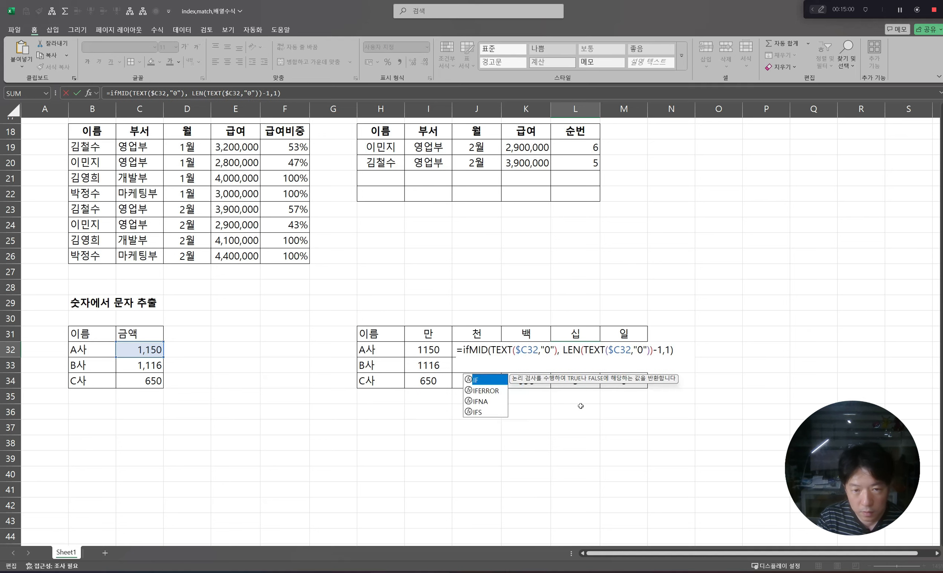
key(Tab)
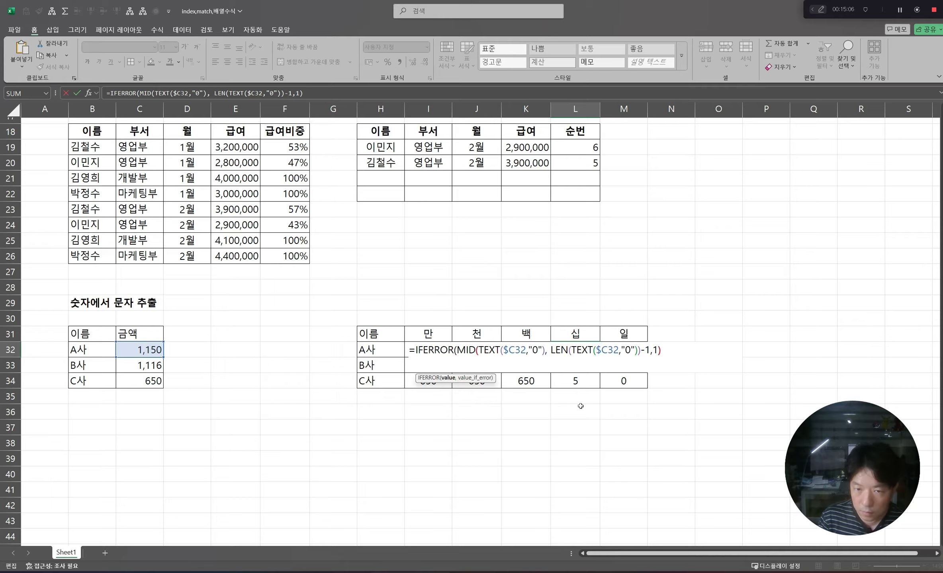
text(,"")
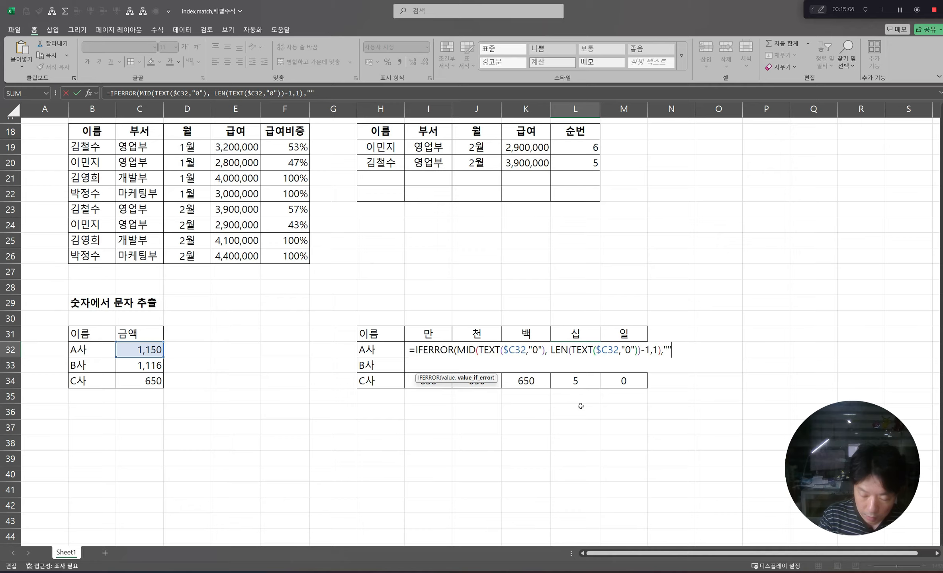
text())
key(Return)
key(Up)
key(F2)
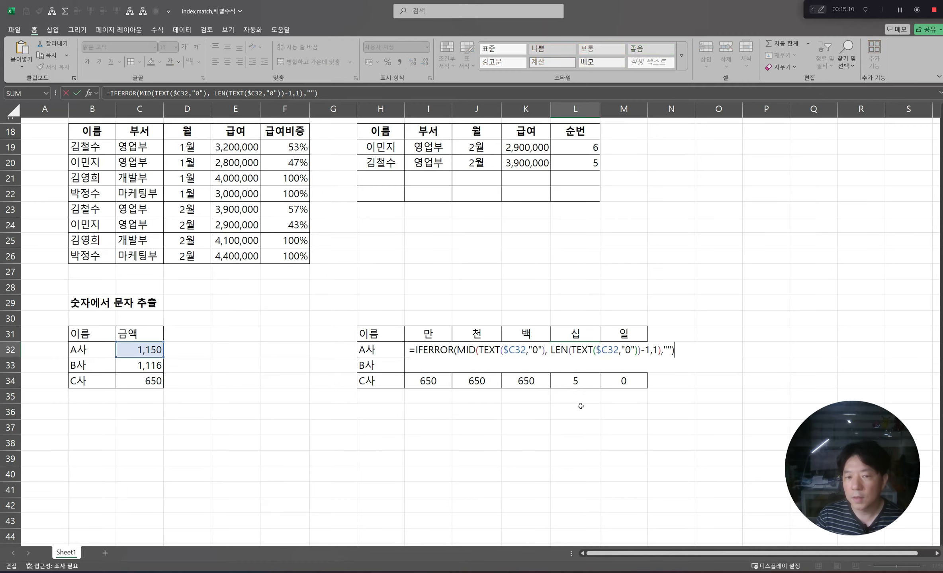
key(Escape)
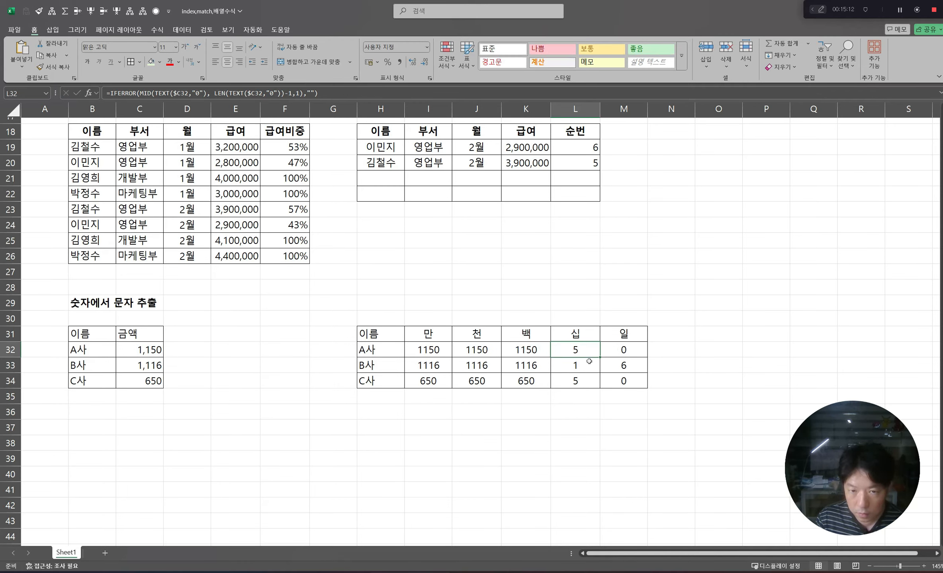
drag(600, 357, 422, 389)
- Change the offset subtracted from LEN in the K32 formula to 2 for the hundreds digit
key(Left)
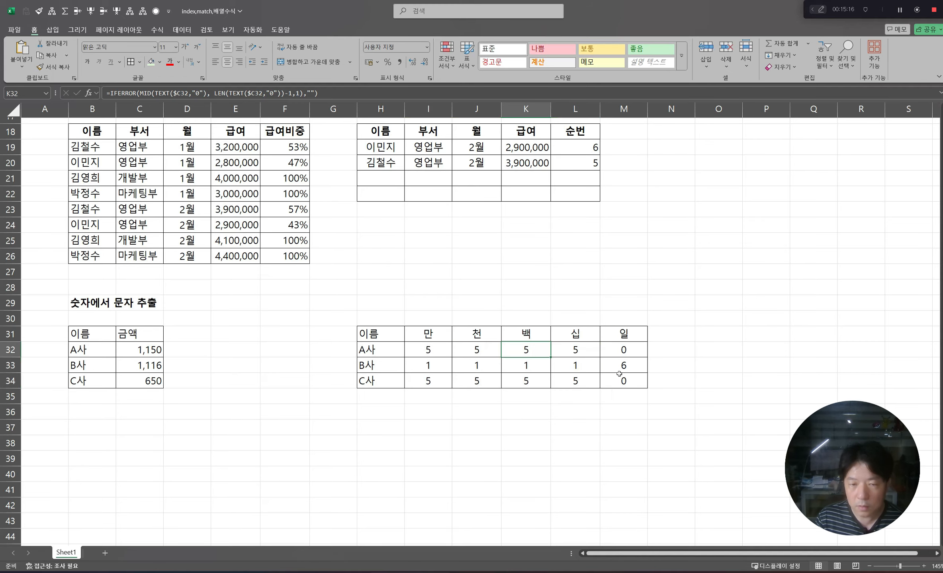
key(F2)
key(Left)
key(Left)
key(Left)
key(Left)
key(Left)
key(Left)
key(Left)
key(Left)
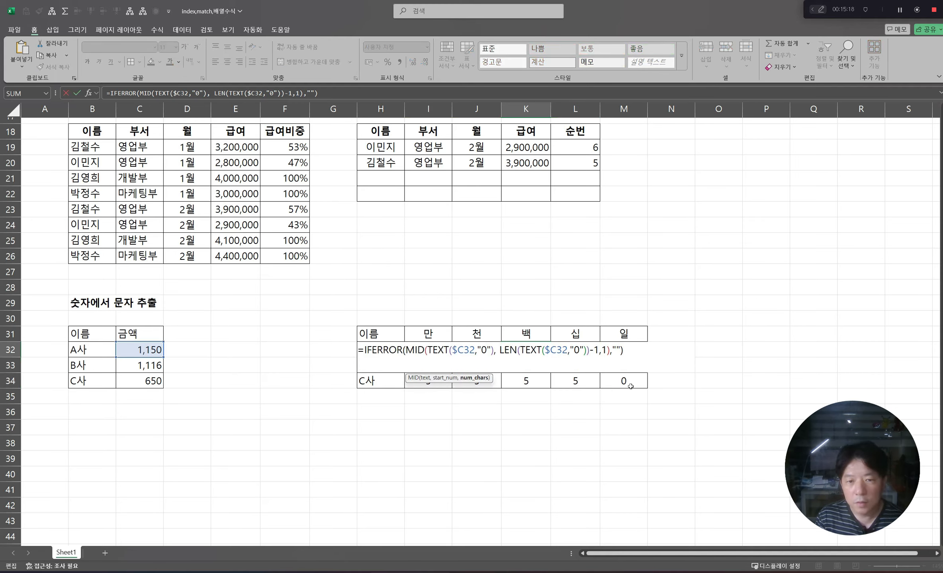
key(shift+Right)
text(2)
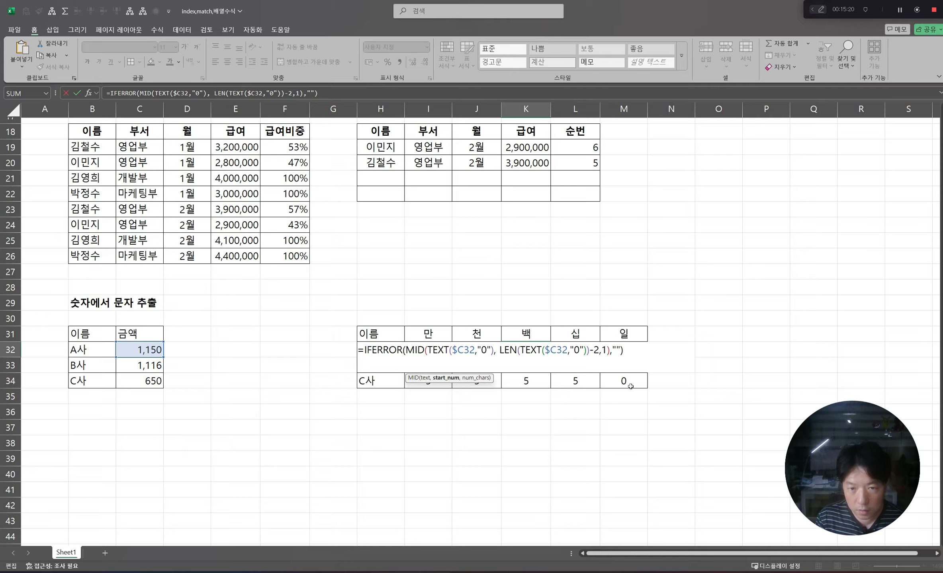
key(Return)
- Change the offset subtracted from LEN in the J32 formula to 3 for the thousands digit
key(Up)
key(Left)
key(F2)
key(Left)
key(Left)
key(Left)
key(Left)
key(Left)
key(Left)
key(Left)
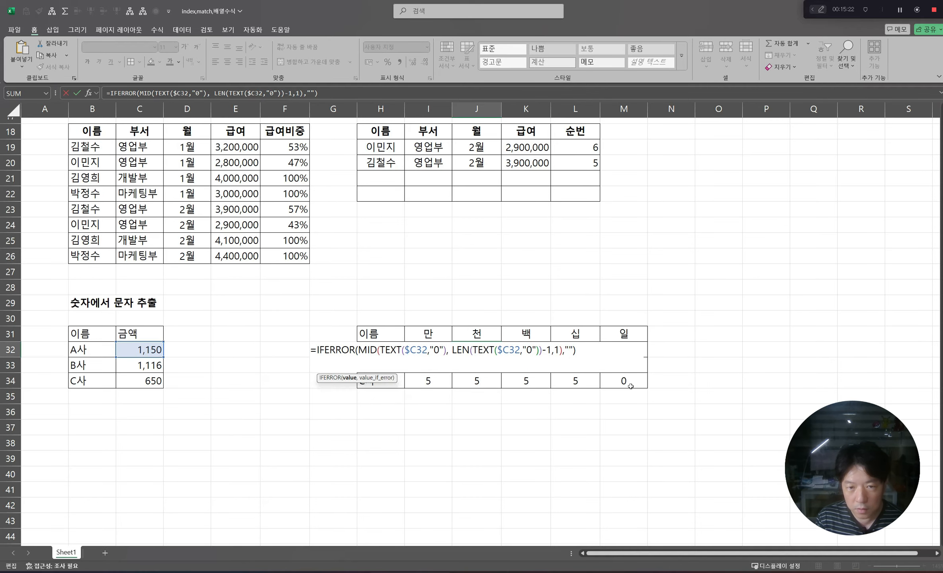
key(shift+Left)
text(3)
key(Return)
- Change the offset subtracted from LEN in the I32 formula to 4 for the ten-thousands digit
key(Up)
key(Left)
key(F2)
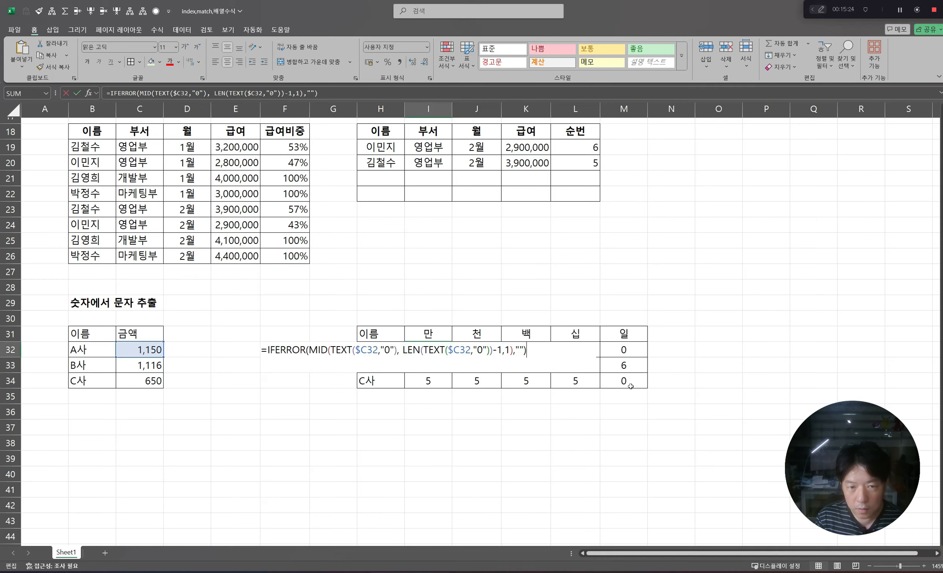
key(Left)
key(Left)
key(Left)
key(Left)
key(Left)
key(Left)
key(Left)
key(shift+Left)
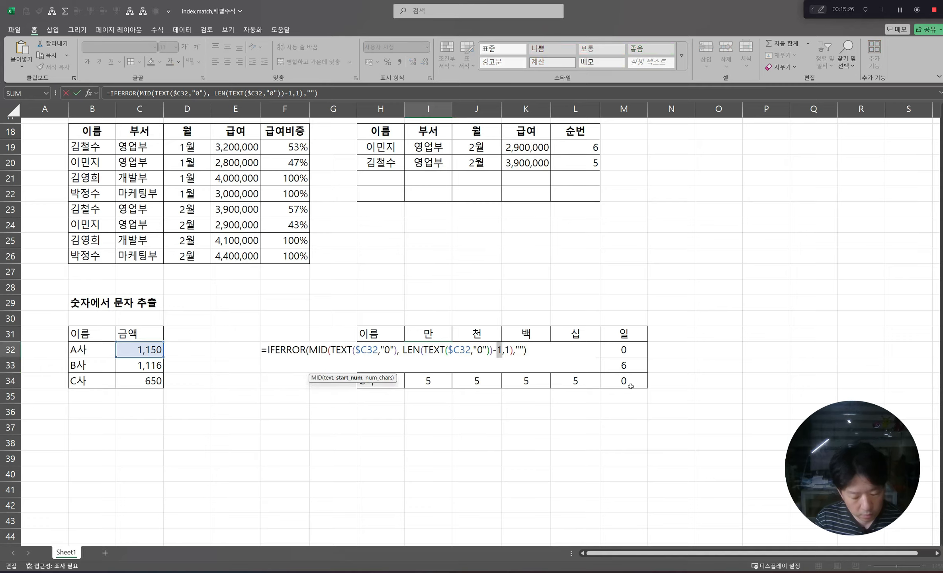
text(4)
key(Return)
- Fill the digit formulas in I32:M32 down through the B사 and C사 rows to row 34
key(Up)
shift+click(623, 350)
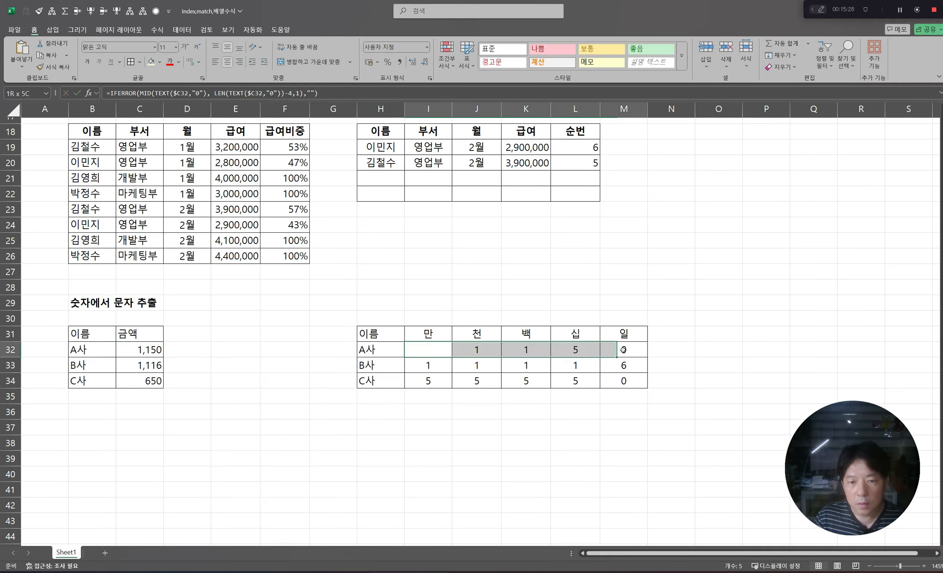
drag(647, 357, 657, 382)
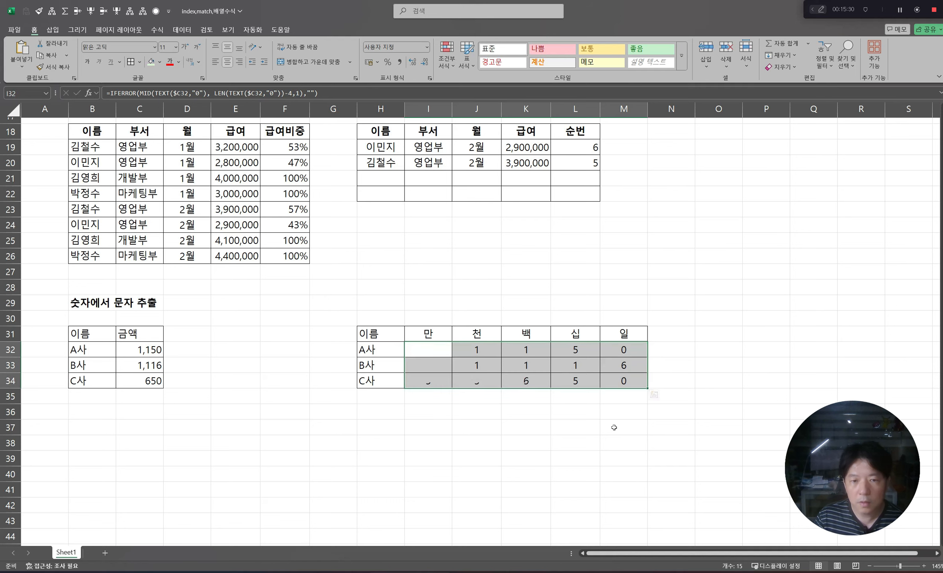
- Review the extracted digits and their formulas across the 만 to 일 columns for A사, B사 and C사
click(516, 439)
drag(578, 371, 584, 381)
drag(623, 381, 434, 354)
drag(376, 350, 468, 350)
click(465, 359)
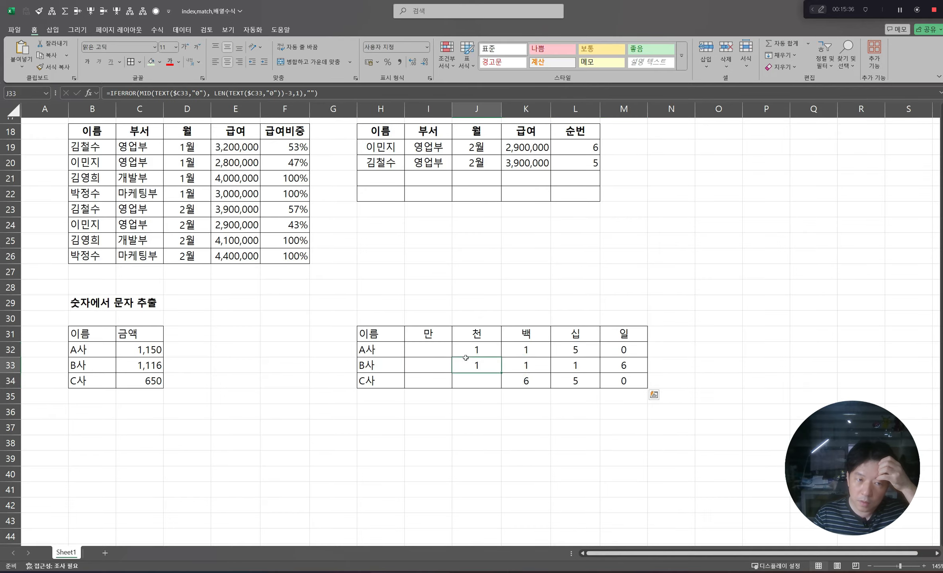
drag(390, 350, 394, 385)
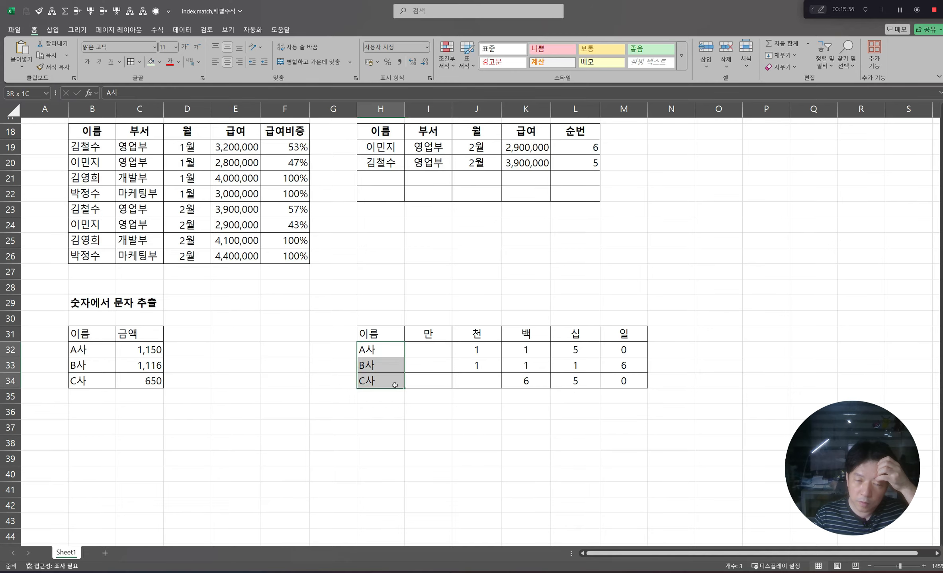
click(582, 350)
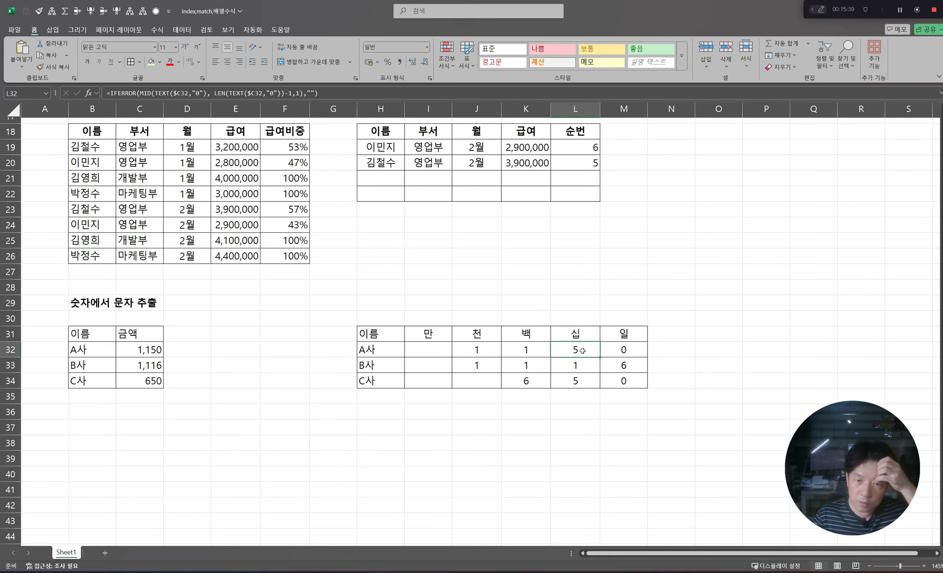
click(637, 364)
click(622, 382)
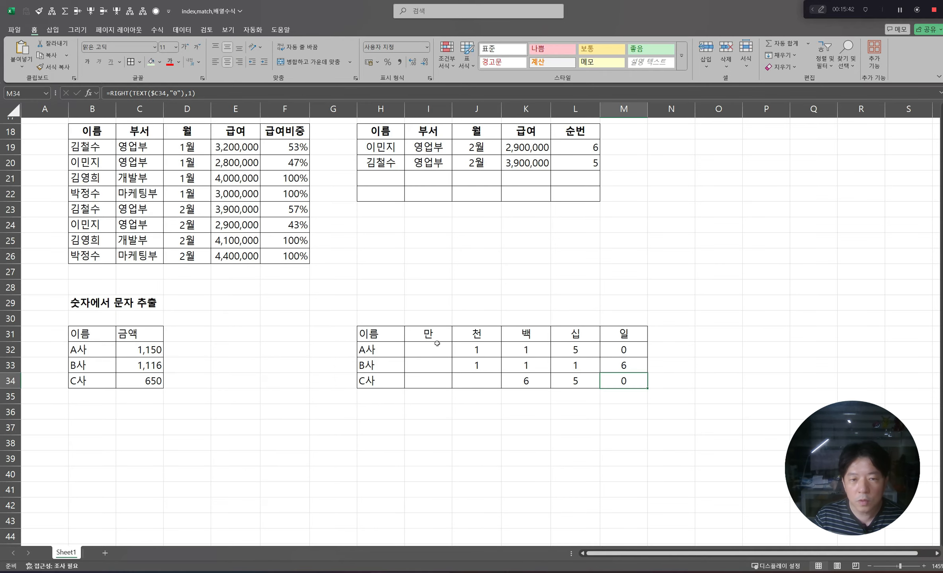
drag(437, 344, 653, 392)
click(613, 369)
- Centre the header cells of the amount table in B31:C31 and of the digit table in H31:M31
scroll(278, 458, up, 6)
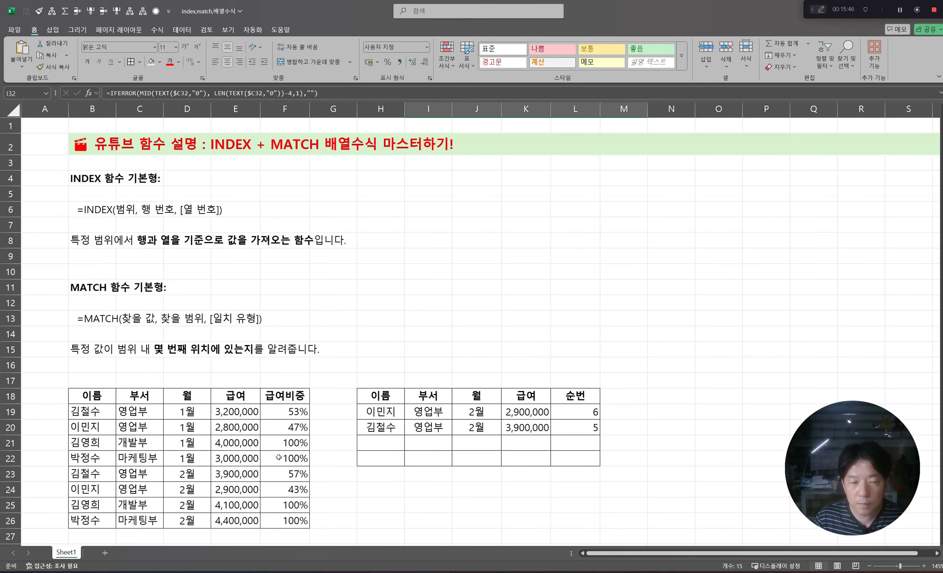
scroll(403, 443, down, 6)
click(295, 413)
click(321, 331)
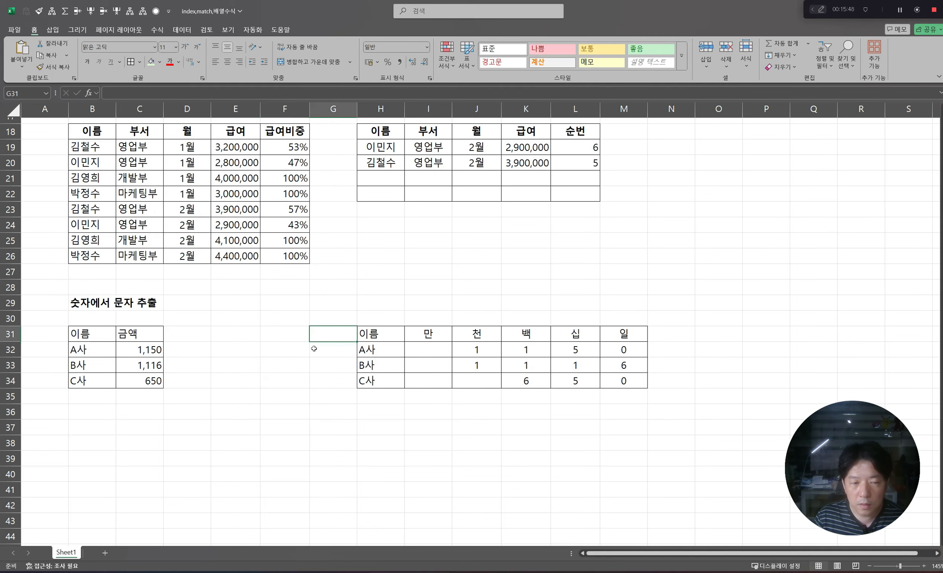
drag(187, 335, 186, 370)
drag(99, 336, 138, 336)
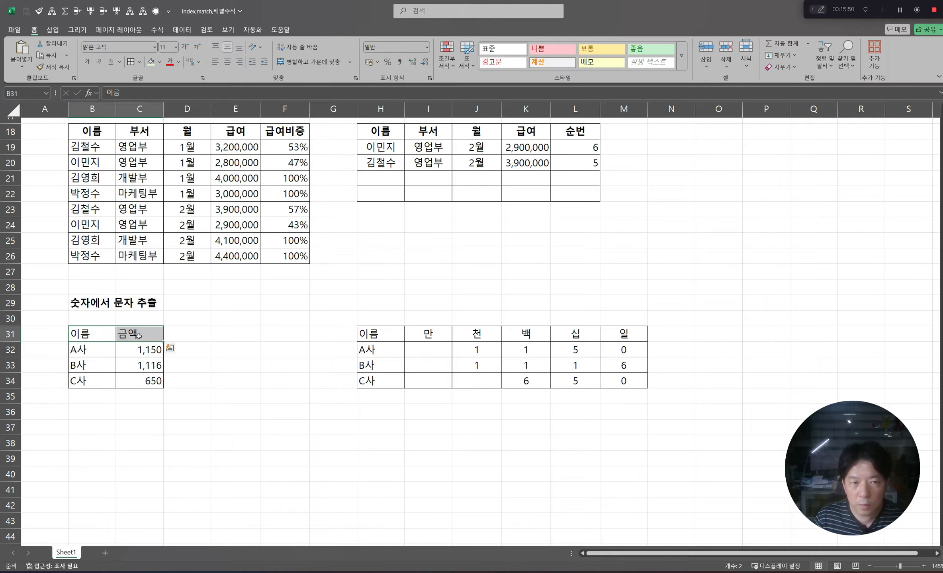
click(236, 256)
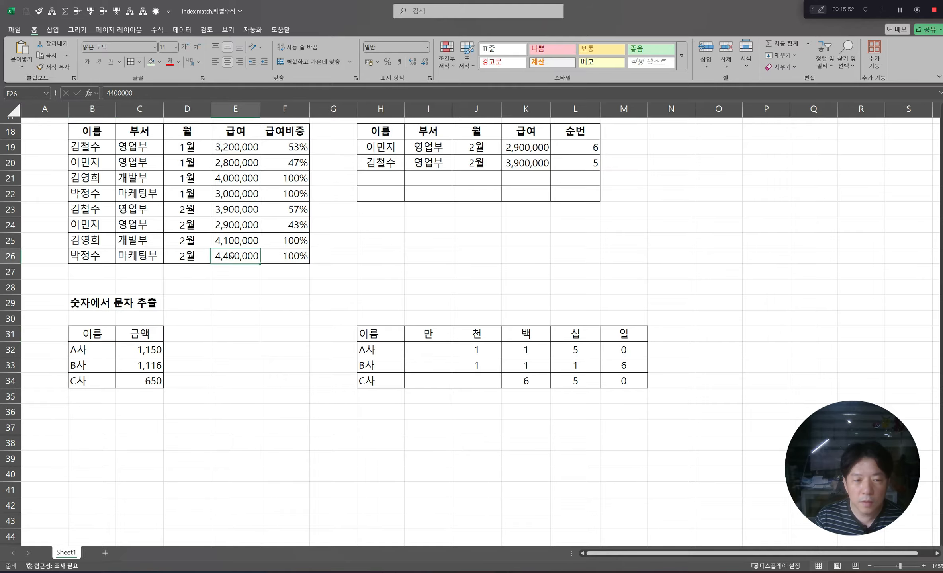
scroll(235, 256, up, 6)
scroll(187, 323, down, 6)
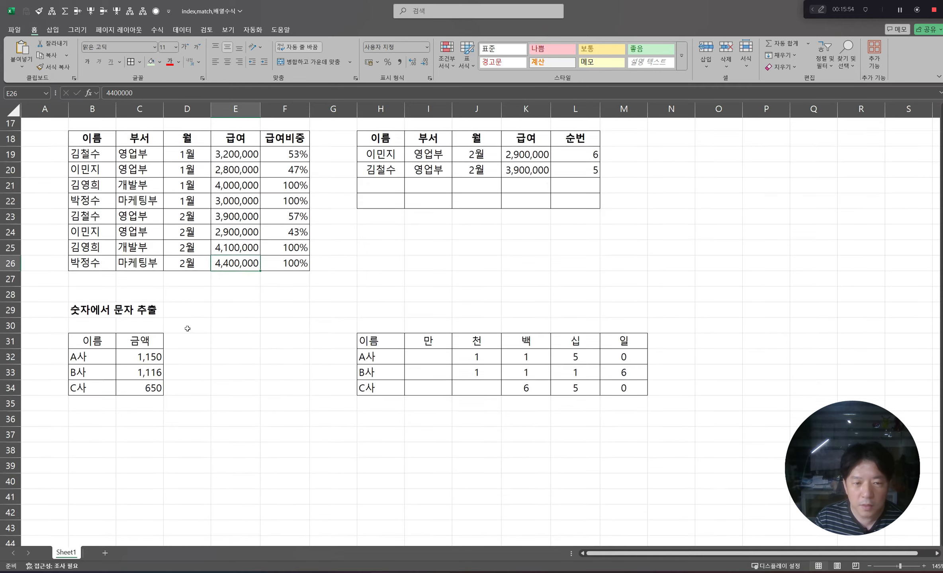
drag(390, 333, 629, 334)
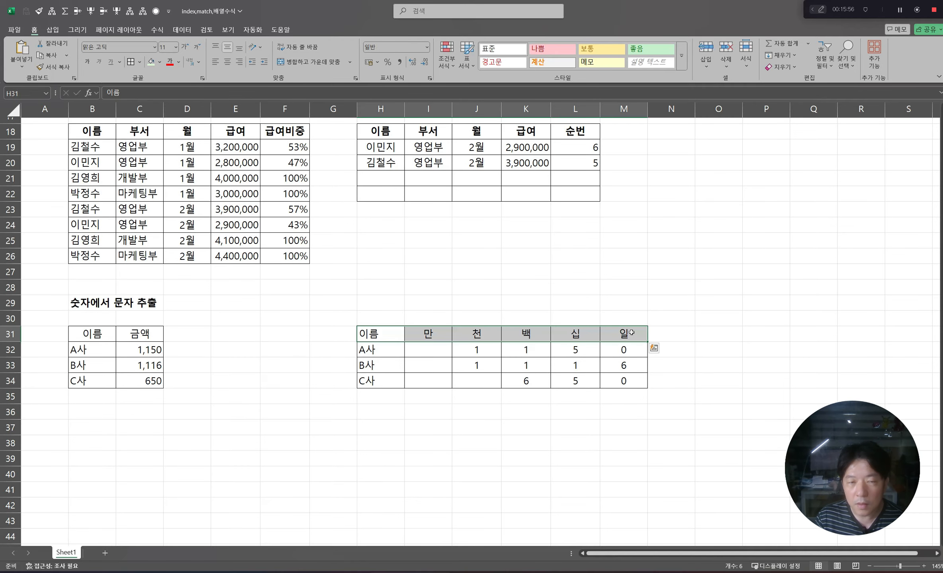
click(227, 62)
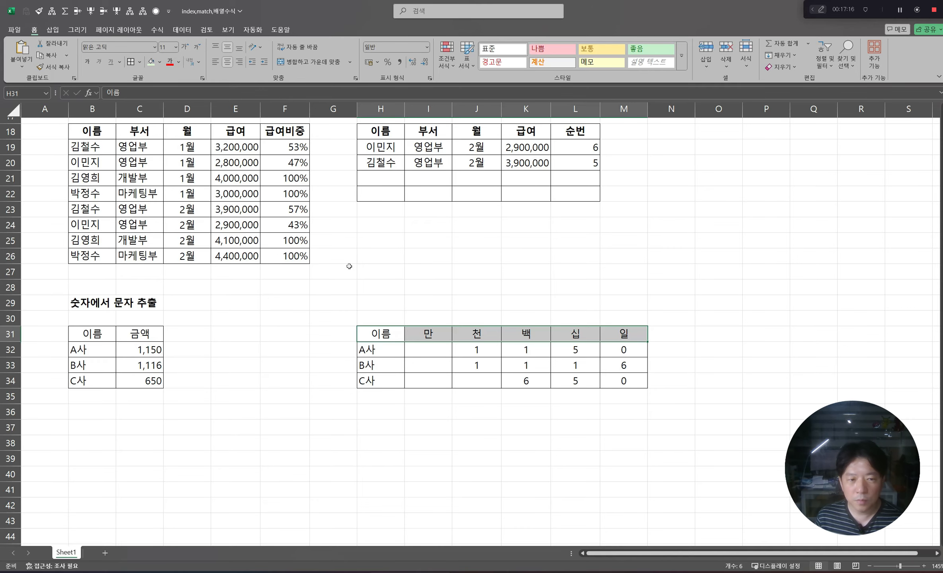
scroll(478, 283, up, 6)
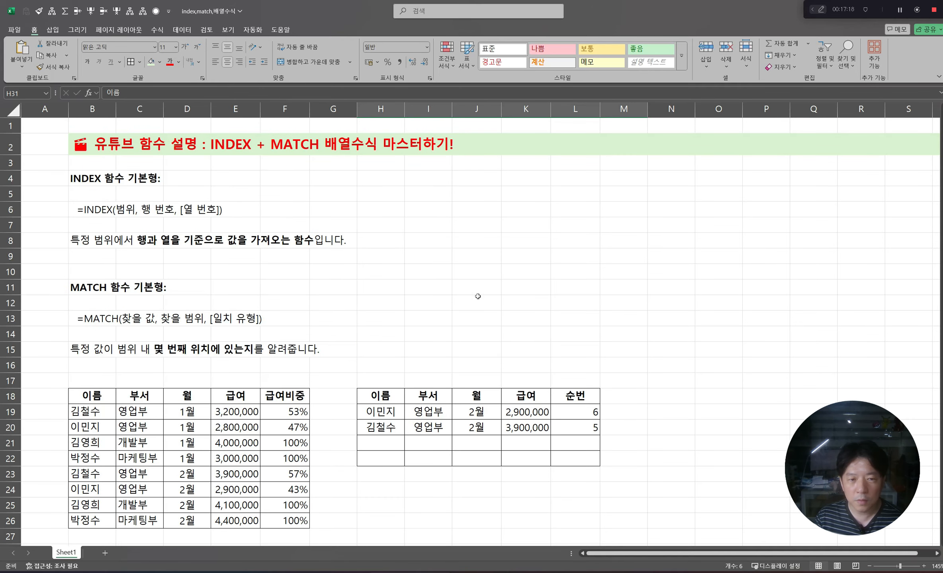
scroll(477, 297, down, 12)
scroll(464, 307, up, 12)
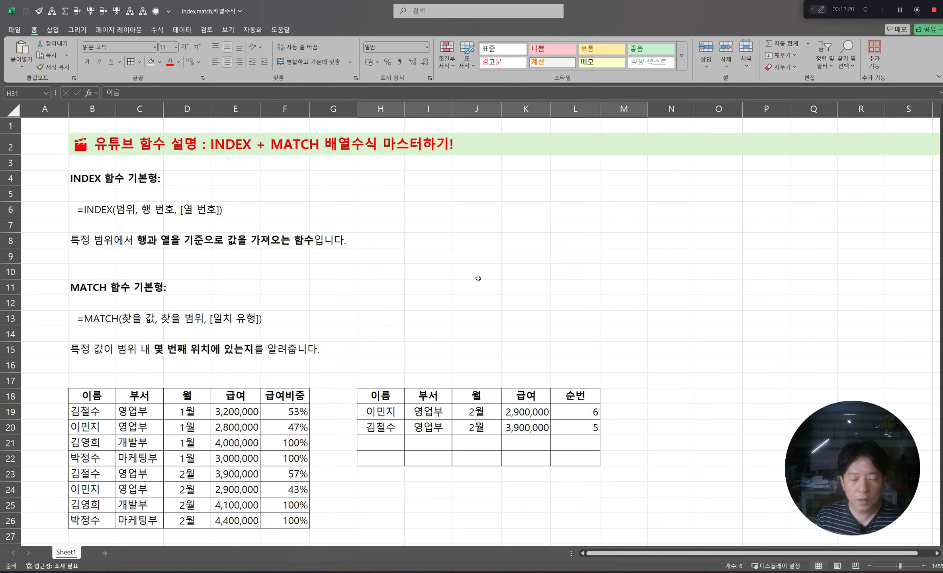